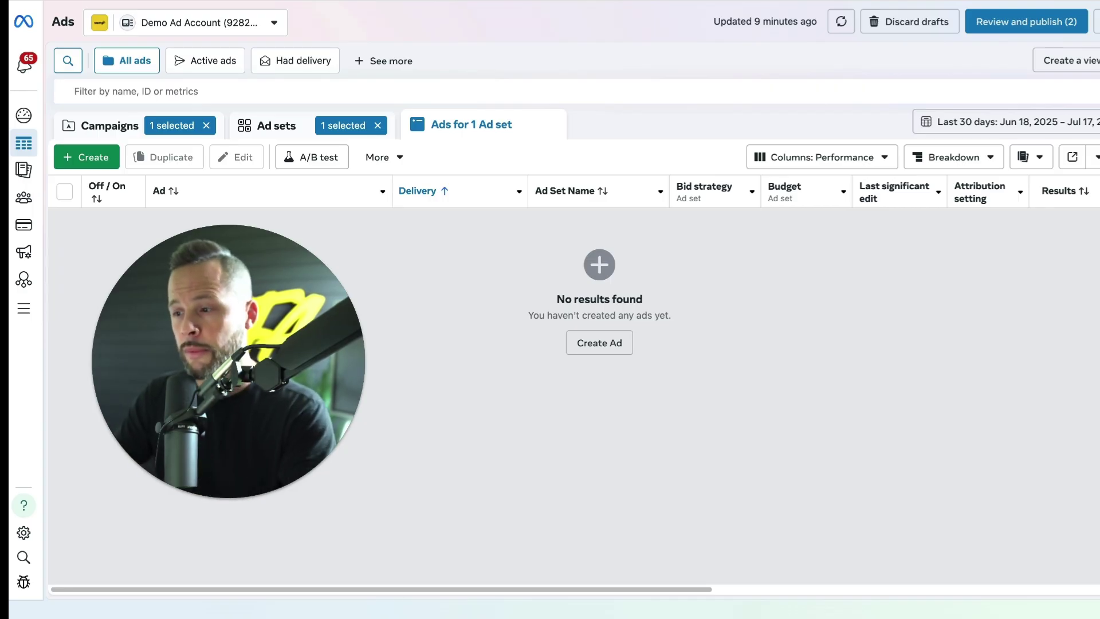
Create a new Auction campaign with the Sales objective.
{"action": "left_click", "coordinate": [101, 159]}
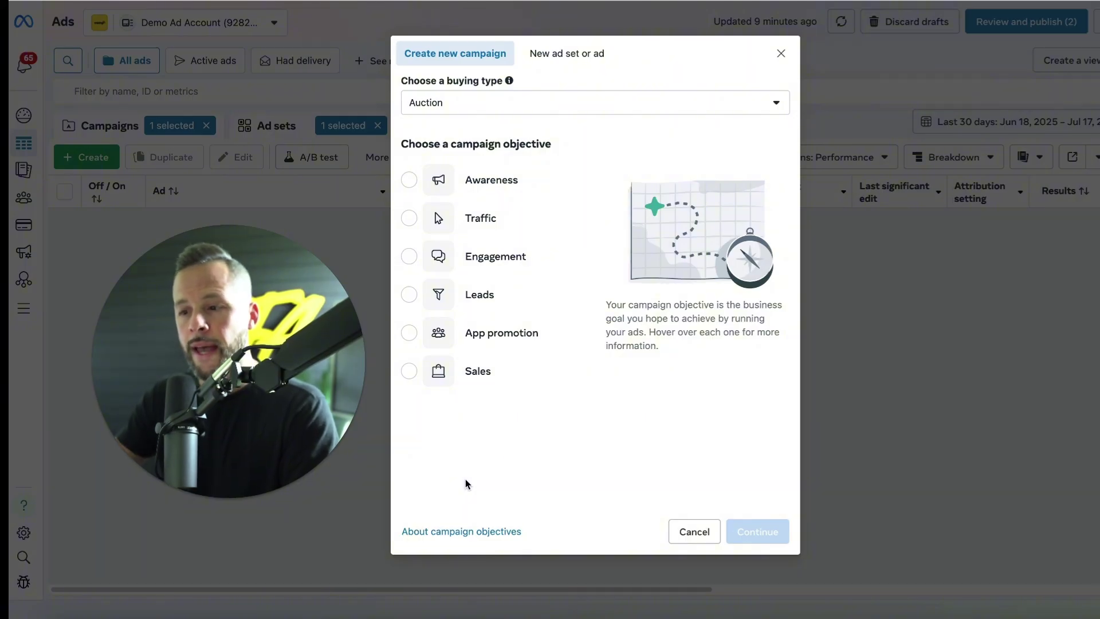
{"action": "triple_click", "coordinate": [500, 137]}
{"action": "left_click", "coordinate": [580, 139]}
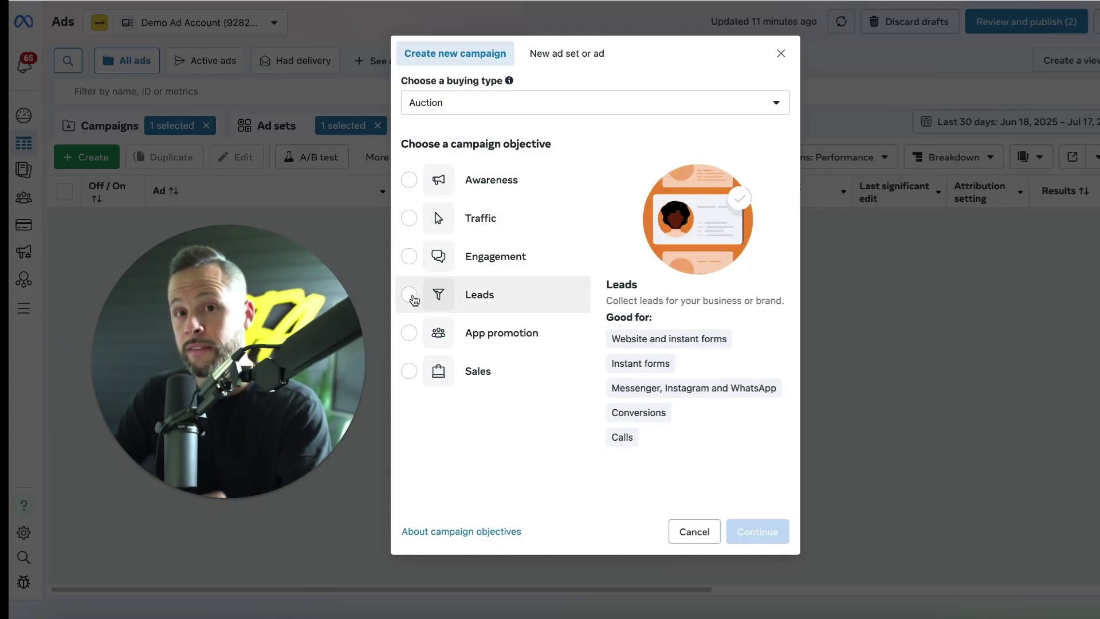
{"action": "left_click", "coordinate": [410, 372]}
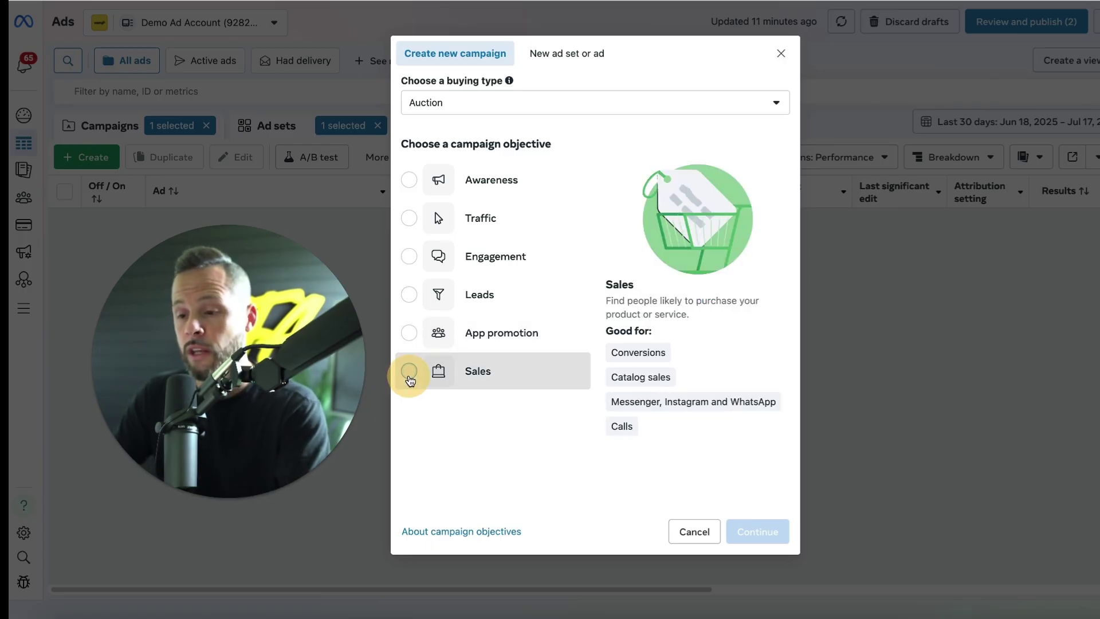
{"action": "left_click", "coordinate": [766, 533]}
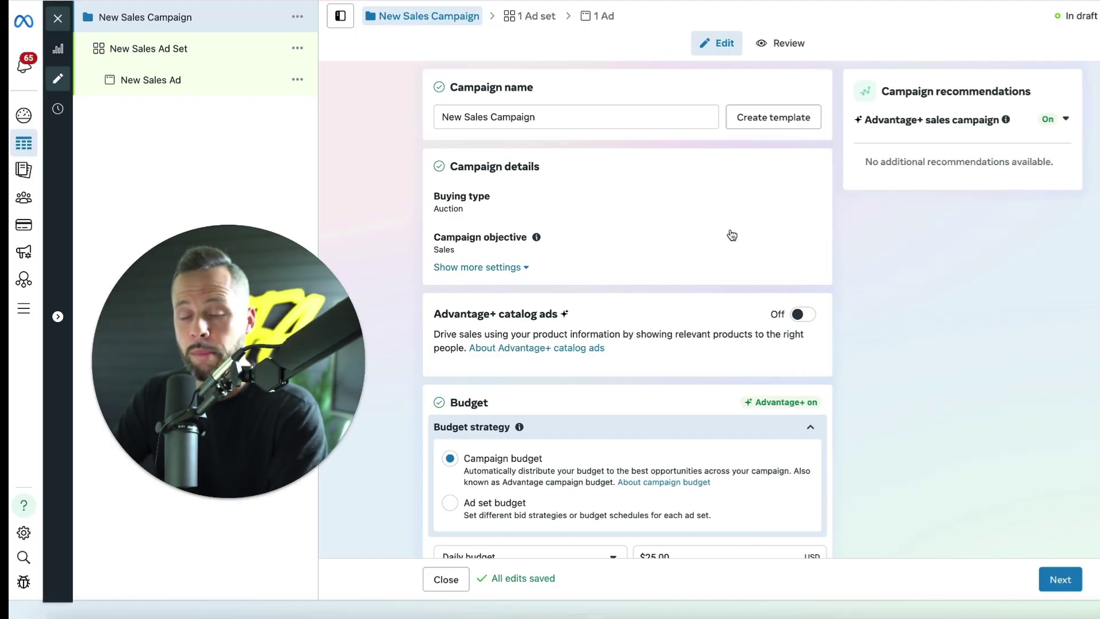
Replace the default campaign name with 'Accelerator Course - 7/19/25'.
{"action": "triple_click", "coordinate": [515, 116]}
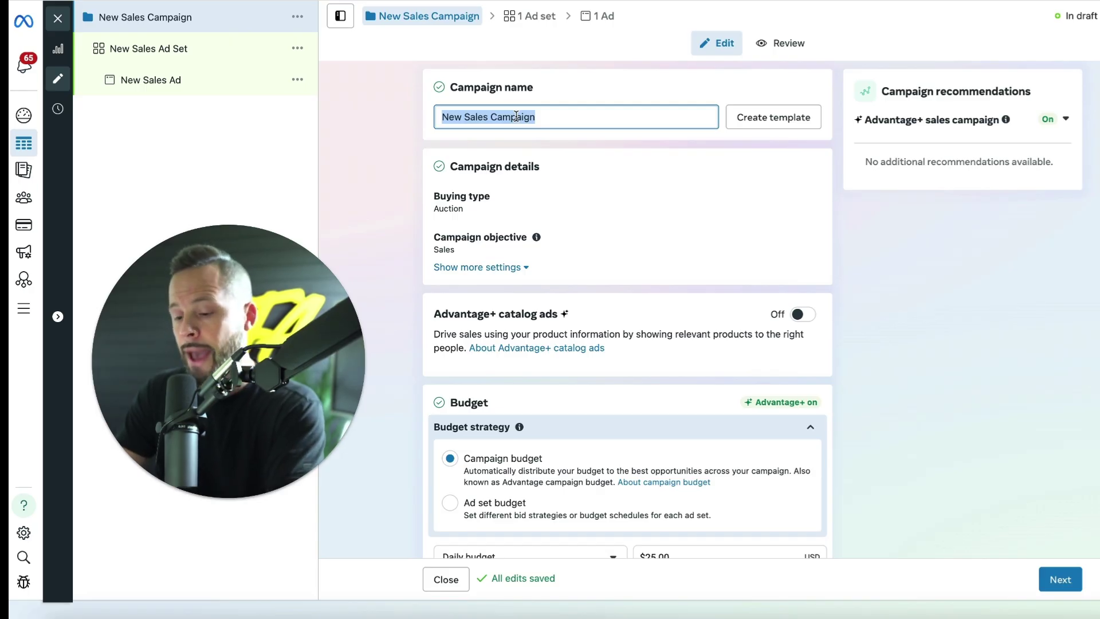
{"action": "type", "text": "Accele"}
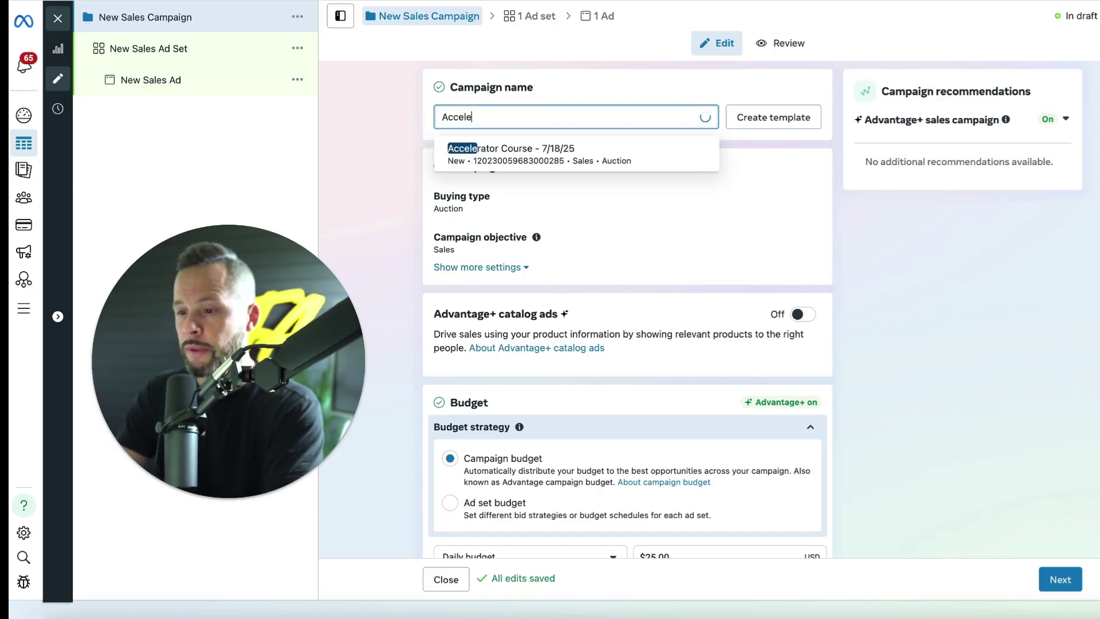
{"action": "type", "text": "rator"}
{"action": "key", "text": "BackSpace"}
{"action": "key", "text": "BackSpace"}
{"action": "type", "text": "rator Course - "}
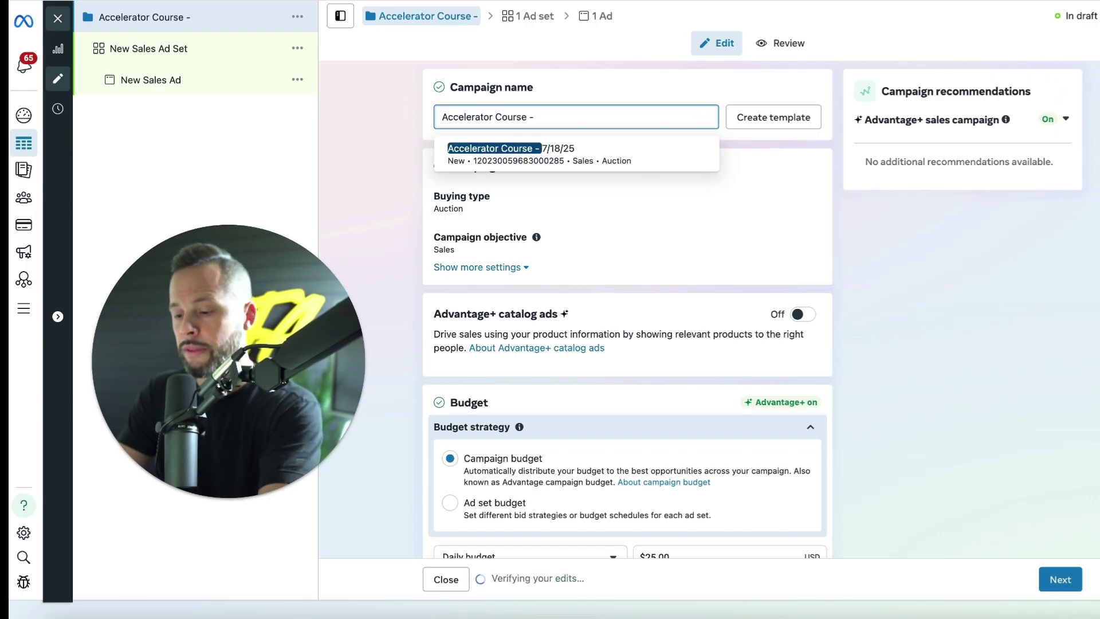
{"action": "type", "text": "7/"}
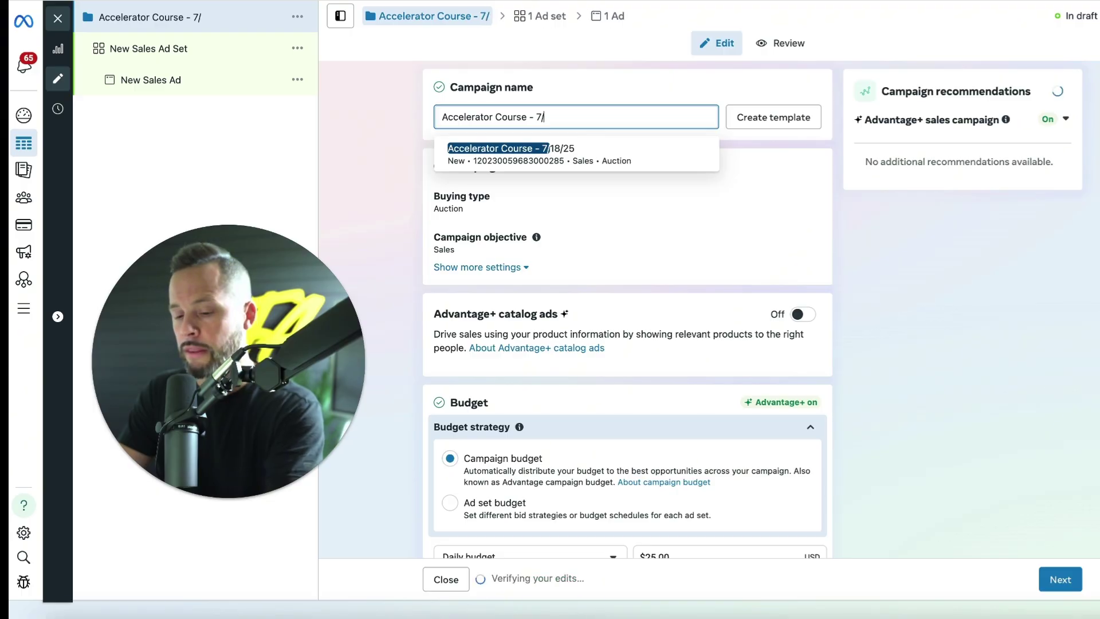
{"action": "type", "text": "19/25"}
{"action": "scroll", "coordinate": [557, 363], "scroll_direction": "down", "scroll_amount": 3}
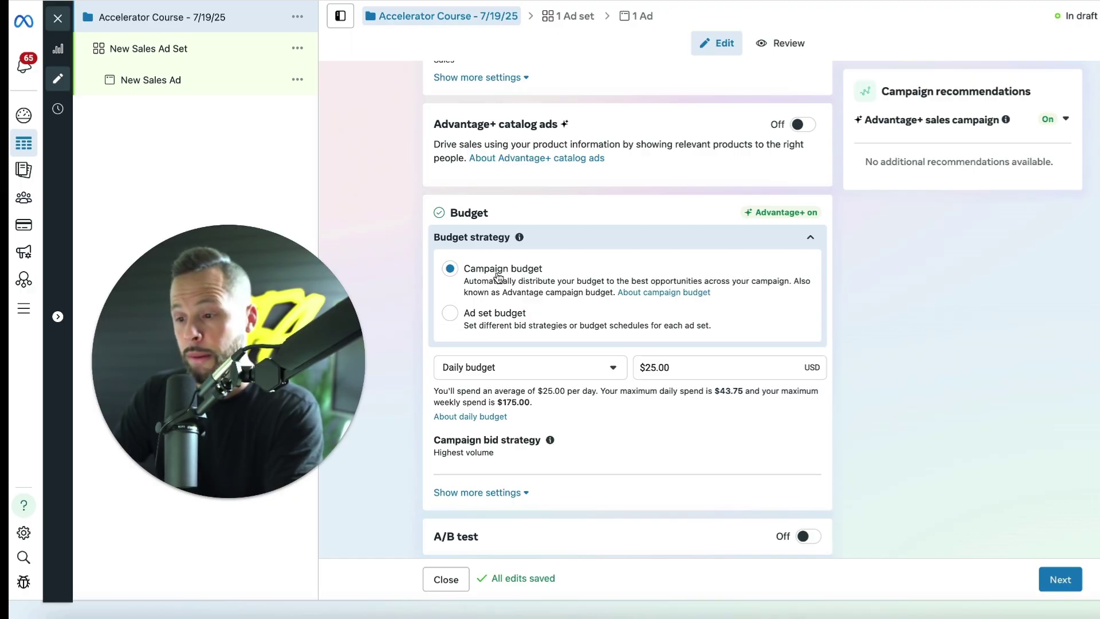
Change the campaign's daily budget from $25.00 to $20.00 and continue to the ad set.
{"action": "left_click_drag", "start_coordinate": [700, 365], "coordinate": [621, 365]}
{"action": "left_click", "coordinate": [705, 364]}
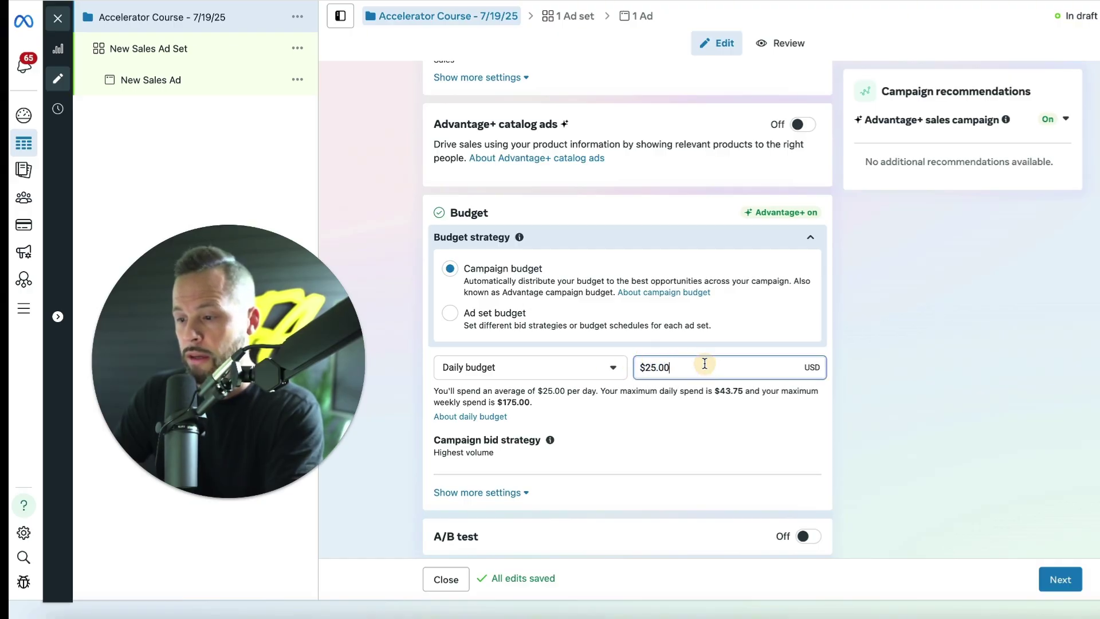
{"action": "left_click", "coordinate": [652, 367]}
{"action": "key", "text": "Delete"}
{"action": "type", "text": "0"}
{"action": "left_click", "coordinate": [931, 372]}
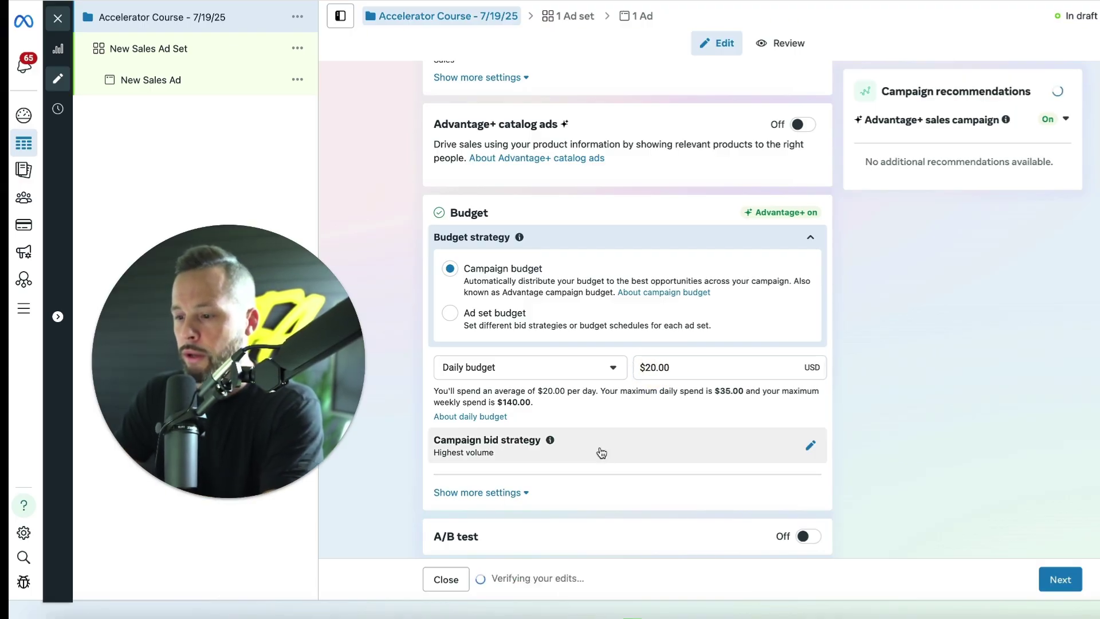
{"action": "scroll", "coordinate": [601, 451], "scroll_direction": "down", "scroll_amount": 5}
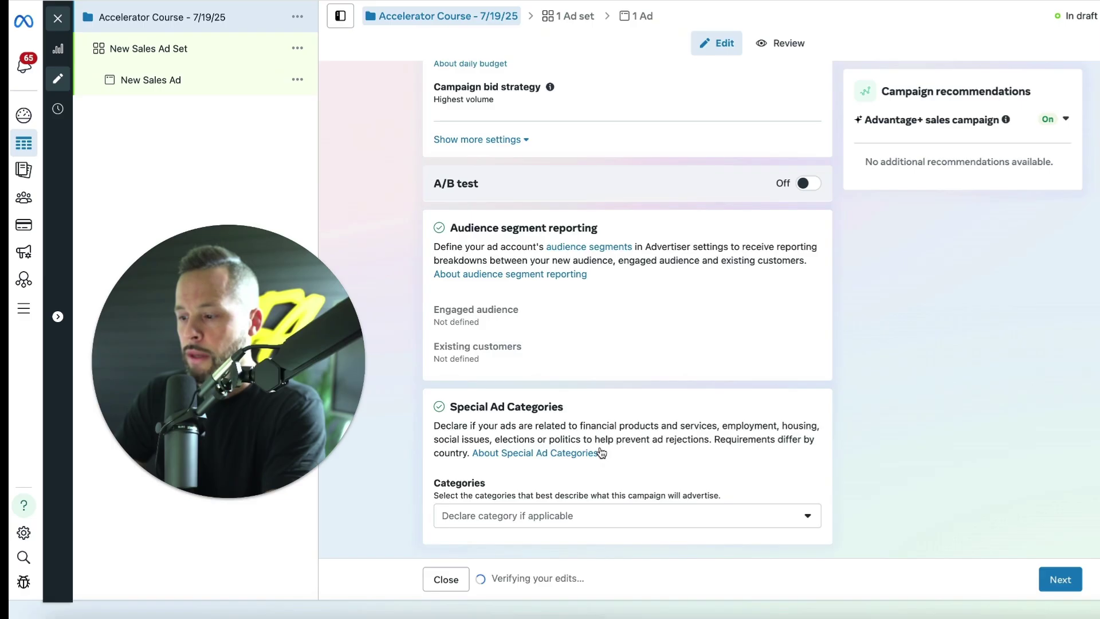
{"action": "left_click", "coordinate": [1061, 580]}
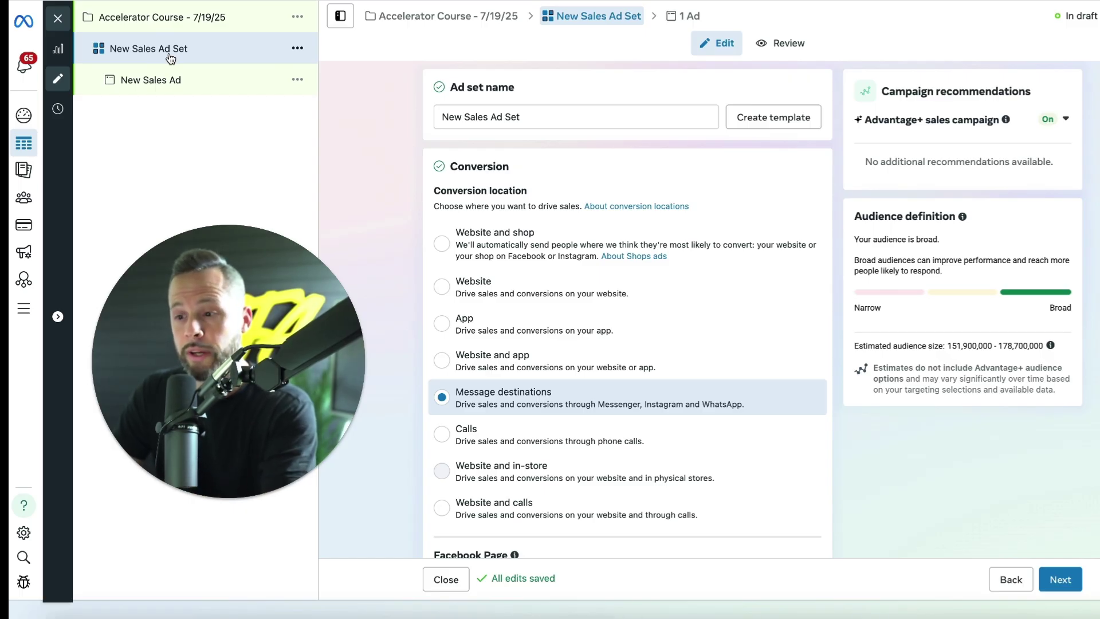
Make Website the ad set's conversion location, revealing the dataset and conversion event fields.
{"action": "scroll", "coordinate": [482, 195], "scroll_direction": "down", "scroll_amount": 1}
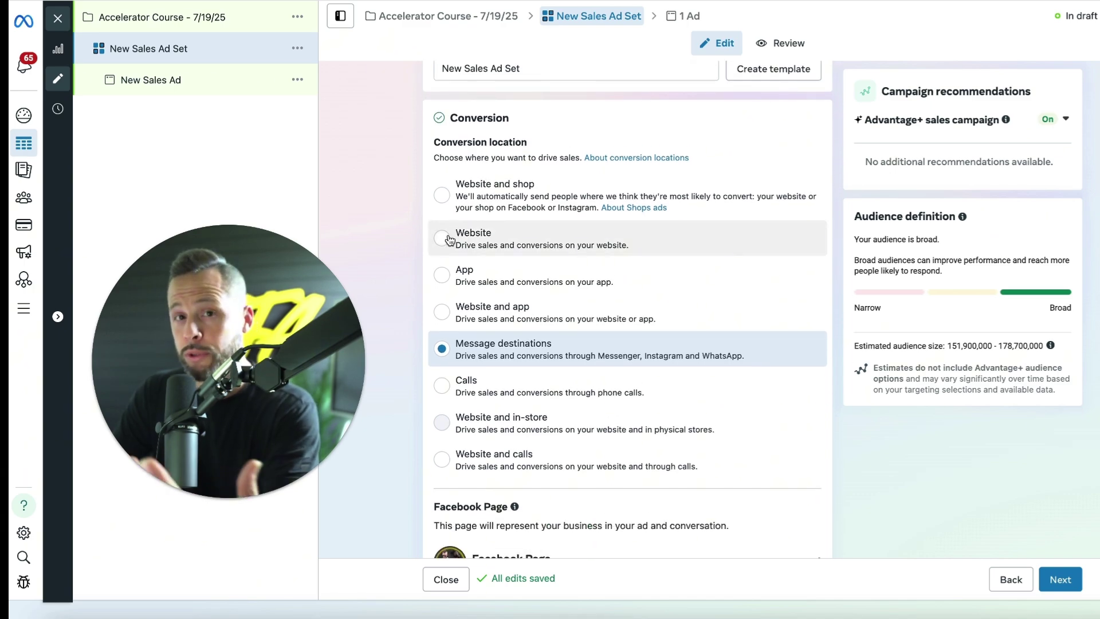
{"action": "left_click", "coordinate": [441, 233]}
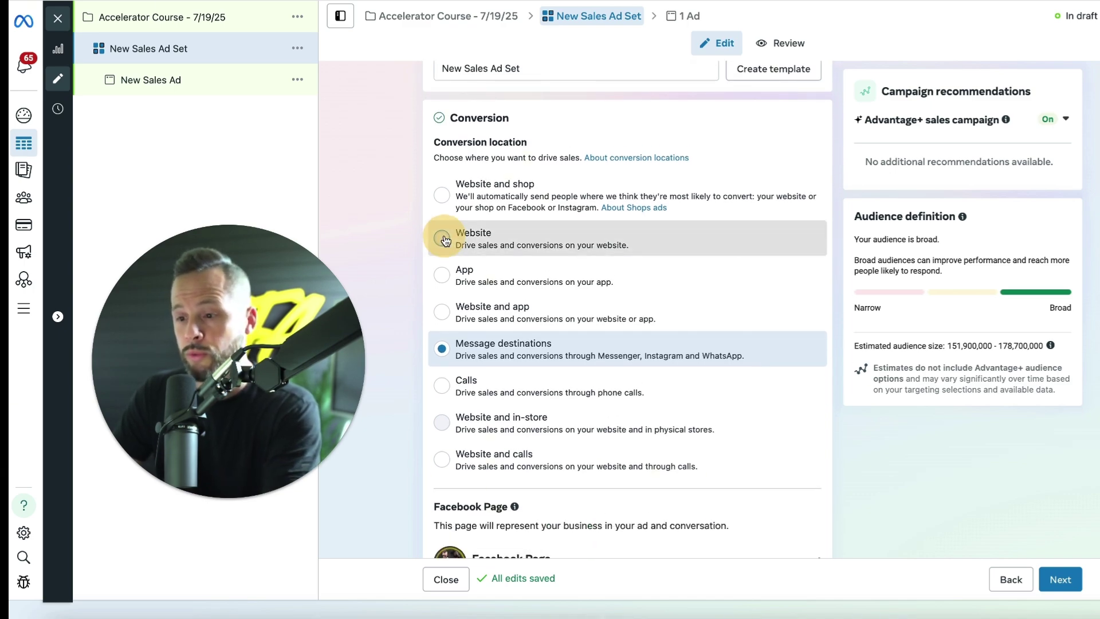
{"action": "scroll", "coordinate": [416, 395], "scroll_direction": "down", "scroll_amount": 2}
{"action": "scroll", "coordinate": [415, 396], "scroll_direction": "down", "scroll_amount": 4}
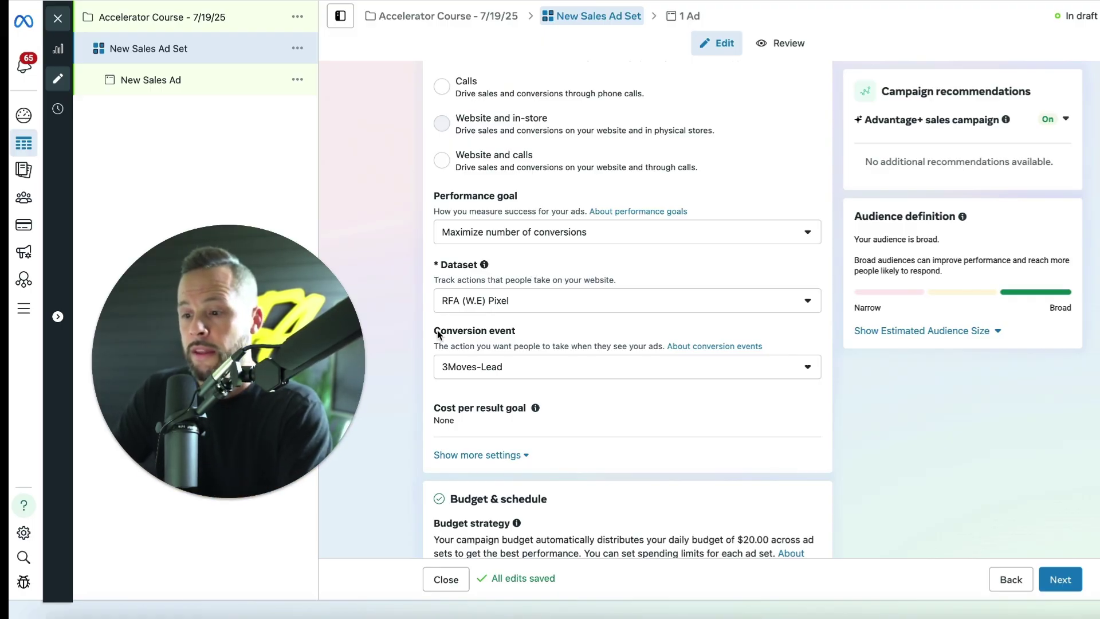
Choose Purchase as the ad set's conversion event.
{"action": "left_click_drag", "start_coordinate": [433, 331], "coordinate": [528, 334]}
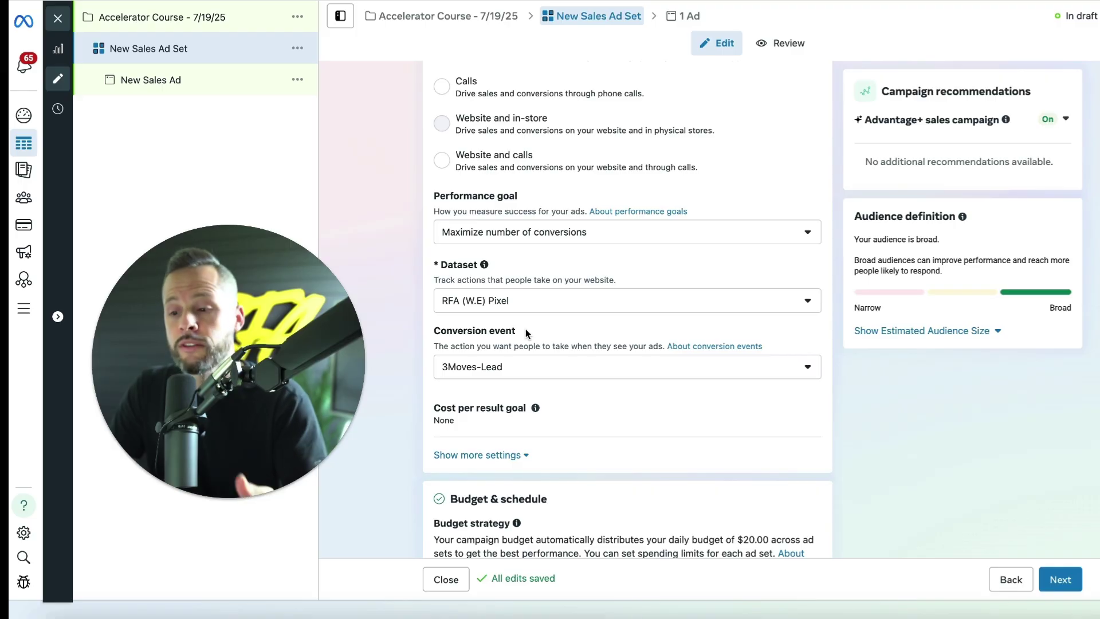
{"action": "left_click", "coordinate": [490, 367]}
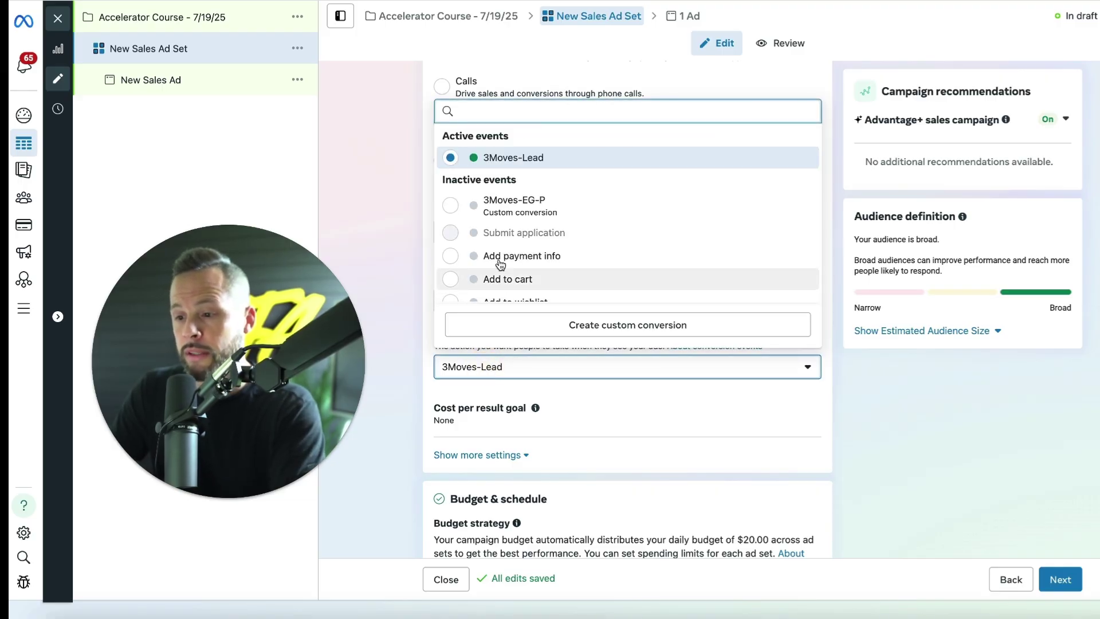
{"action": "scroll", "coordinate": [501, 261], "scroll_direction": "down", "scroll_amount": 4}
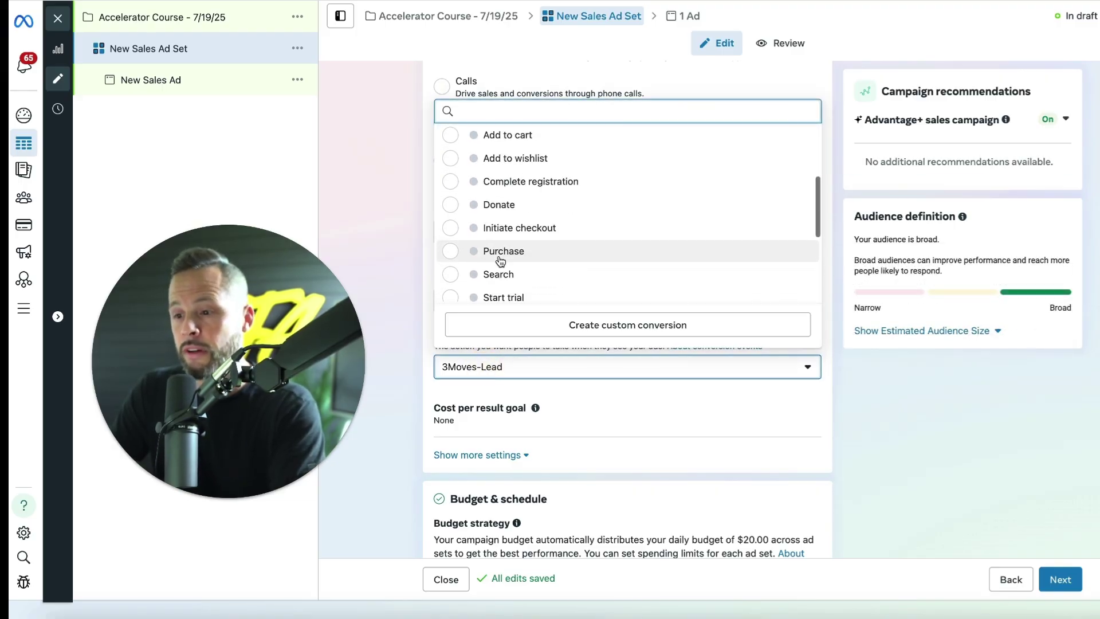
{"action": "left_click", "coordinate": [451, 233]}
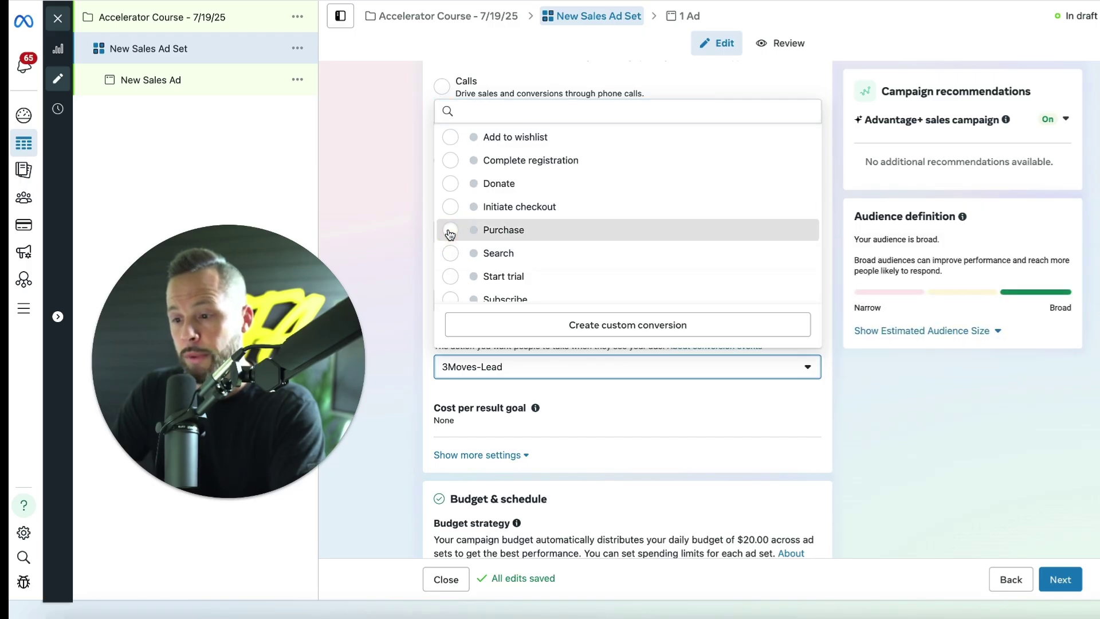
Schedule the ad set to start Jul 19, 2025 at 07:00 AM.
{"action": "scroll", "coordinate": [776, 327], "scroll_direction": "down", "scroll_amount": 5}
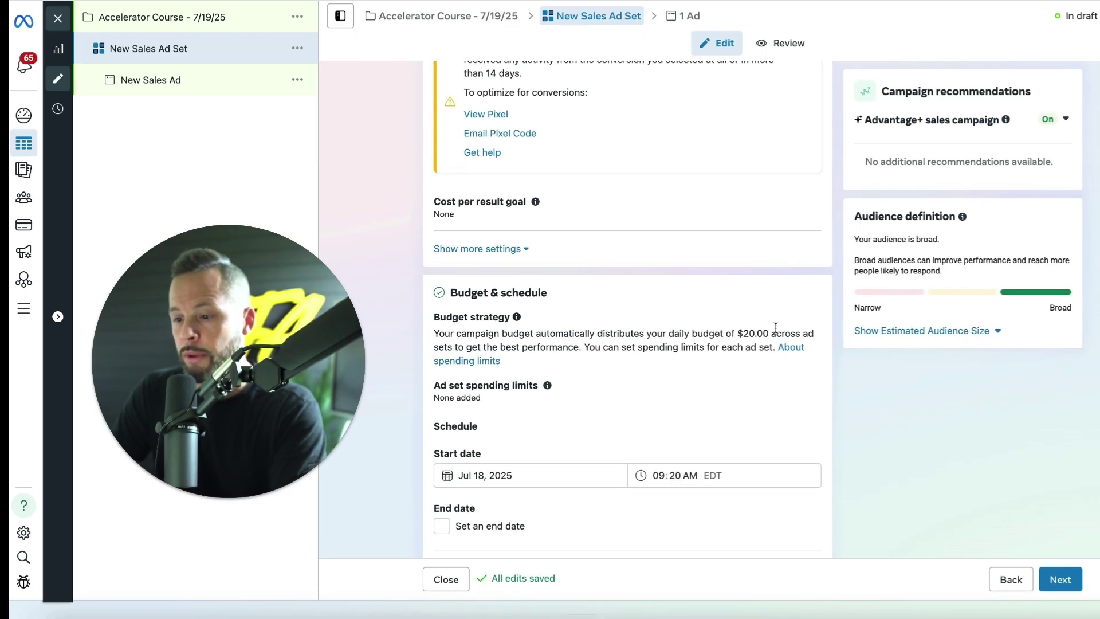
{"action": "scroll", "coordinate": [596, 437], "scroll_direction": "down", "scroll_amount": 3}
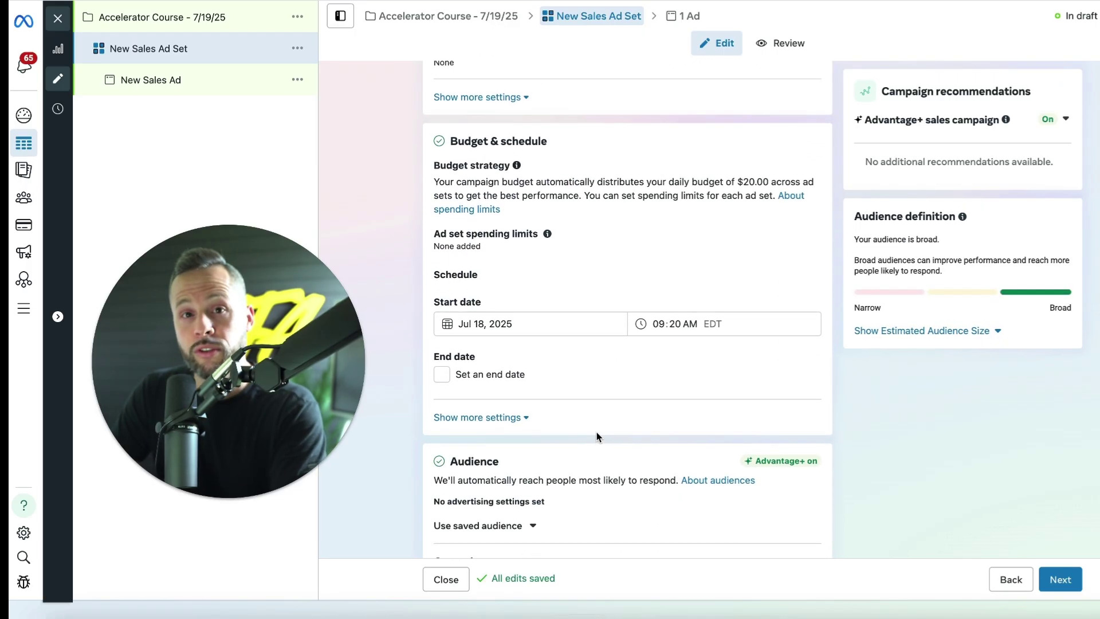
{"action": "left_click", "coordinate": [573, 324]}
{"action": "left_click", "coordinate": [586, 435]}
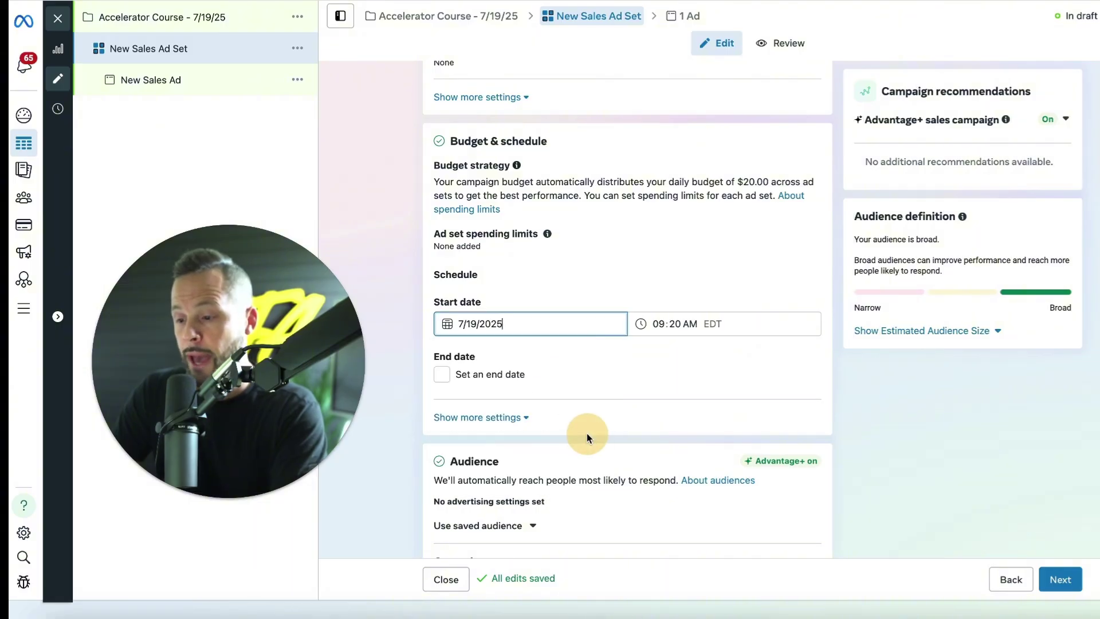
{"action": "left_click", "coordinate": [660, 321]}
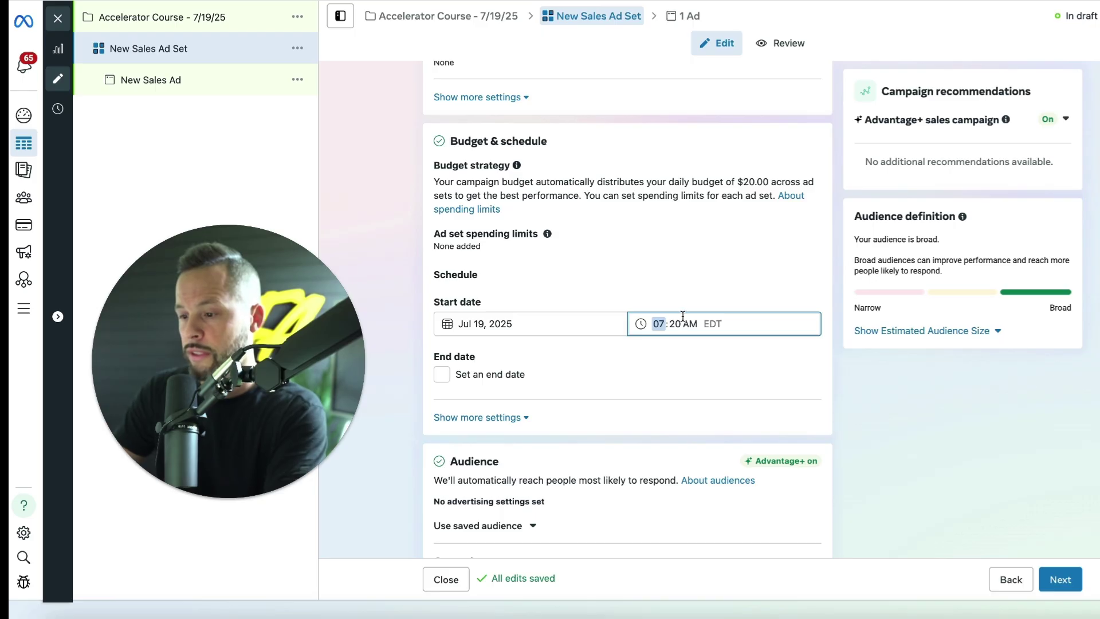
{"action": "left_click", "coordinate": [684, 317]}
{"action": "type", "text": "00"}
{"action": "left_click", "coordinate": [720, 305]}
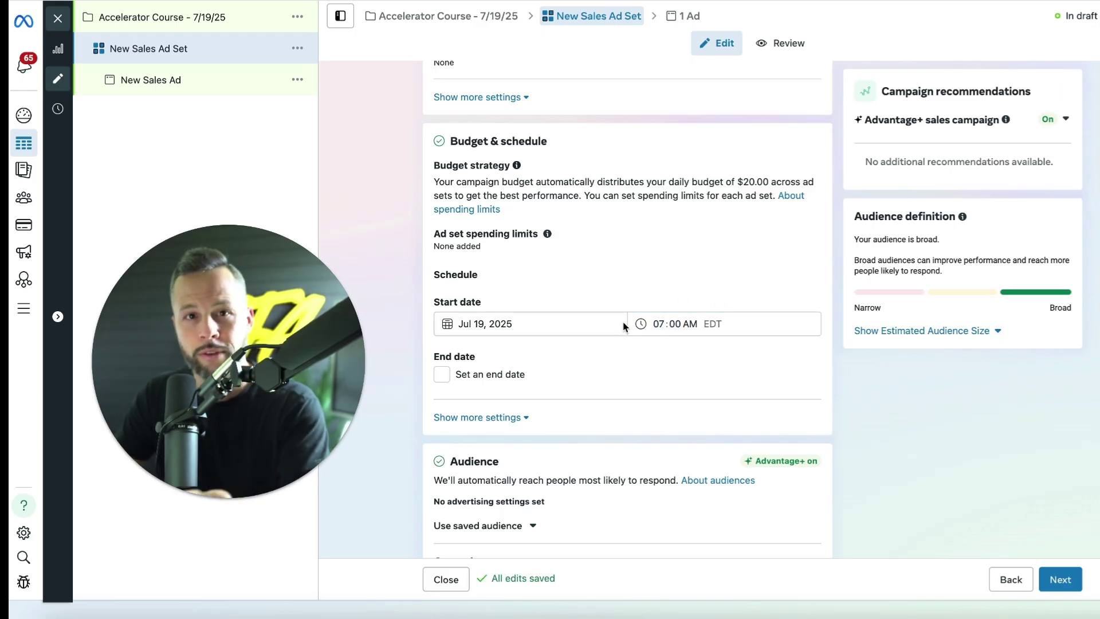
Expand the suggested audience and raise the minimum age to 25, targeting ages 25–65+.
{"action": "scroll", "coordinate": [589, 382], "scroll_direction": "down", "scroll_amount": 5}
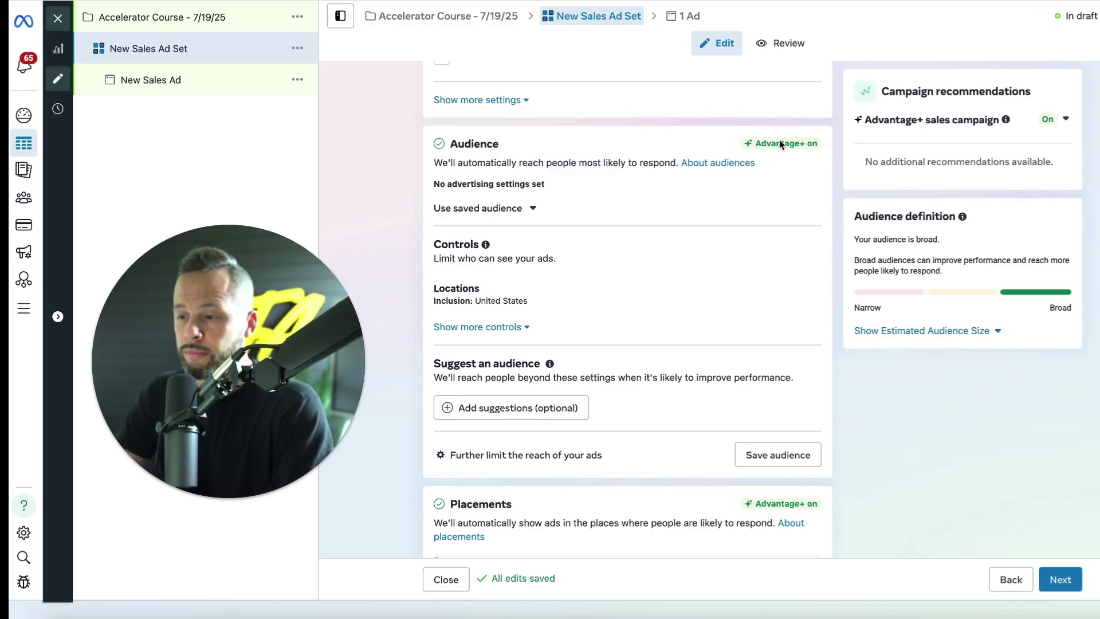
{"action": "mouse_move", "coordinate": [768, 148]}
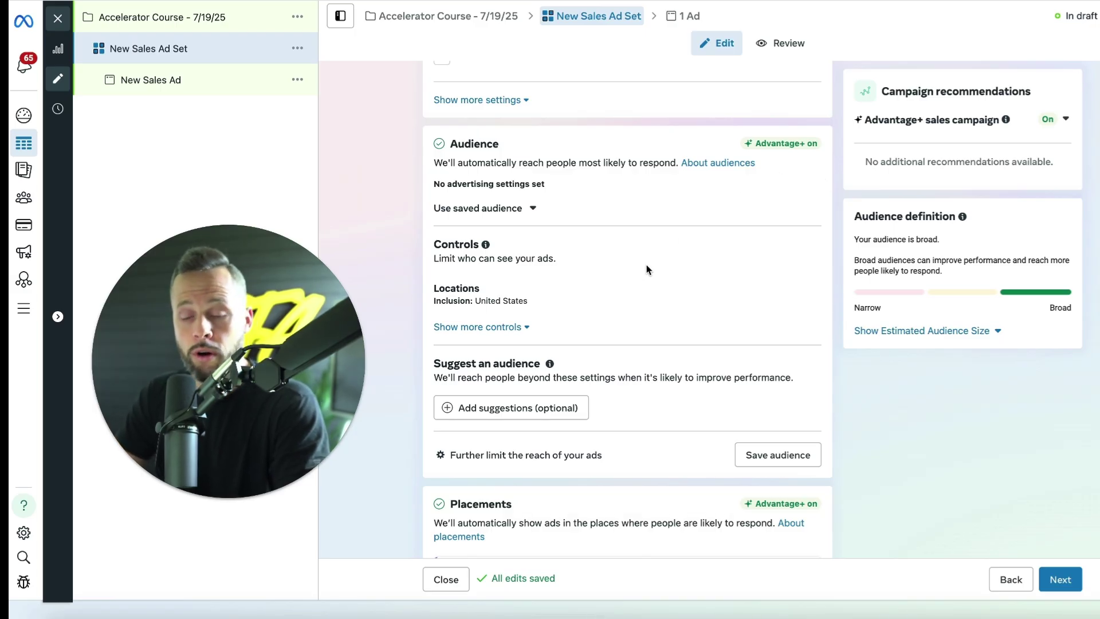
{"action": "left_click", "coordinate": [488, 412]}
{"action": "scroll", "coordinate": [560, 452], "scroll_direction": "down", "scroll_amount": 2}
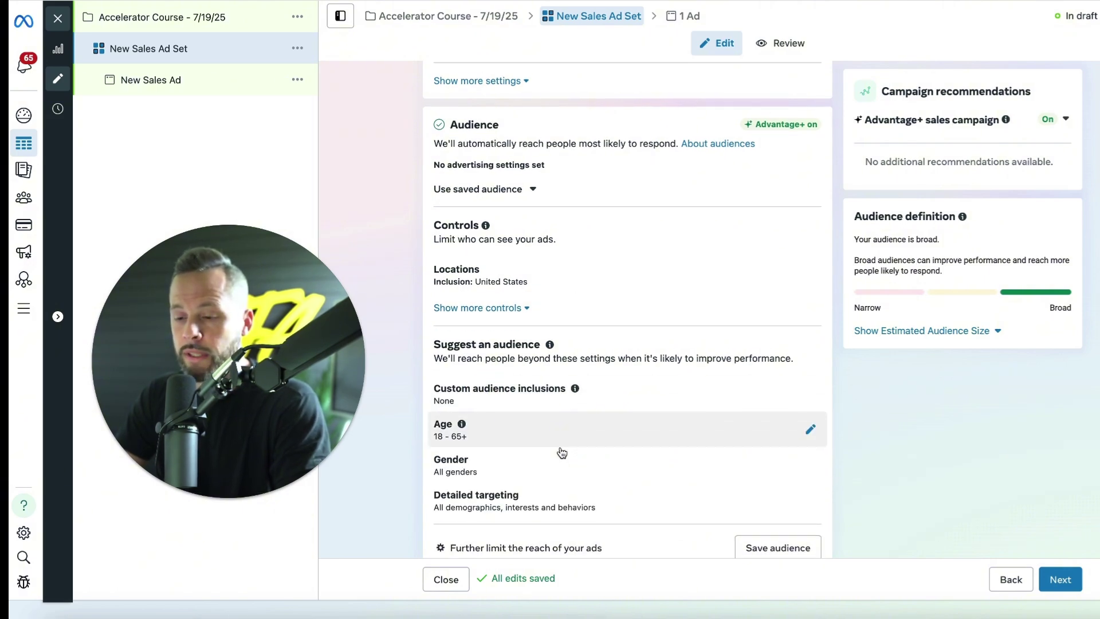
{"action": "scroll", "coordinate": [561, 453], "scroll_direction": "down", "scroll_amount": 1}
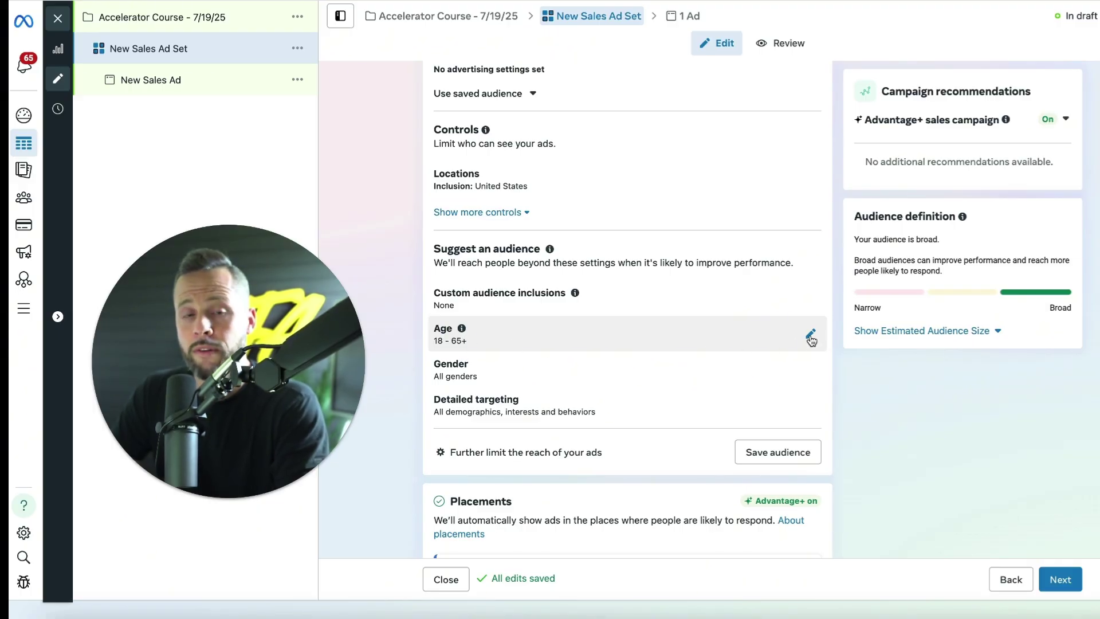
{"action": "left_click", "coordinate": [810, 335]}
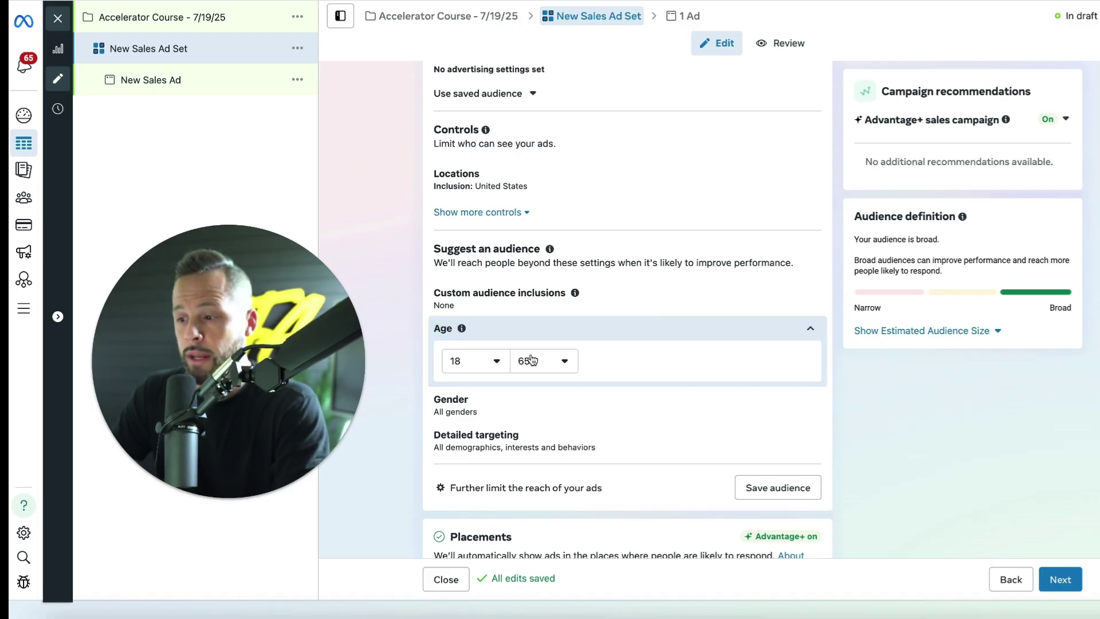
{"action": "left_click", "coordinate": [474, 365]}
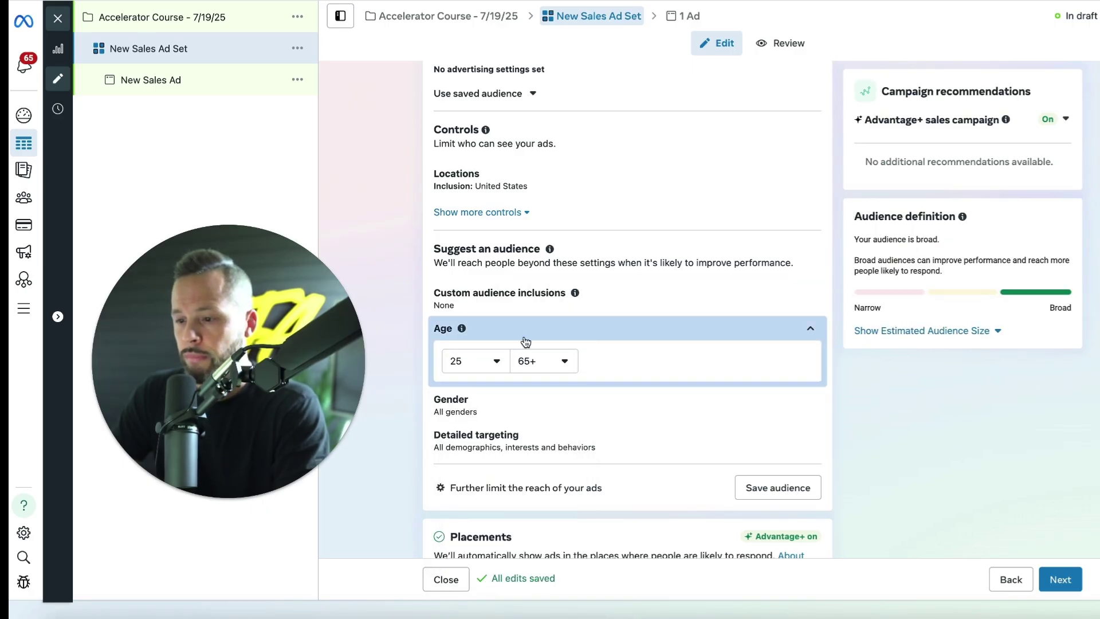
{"action": "scroll", "coordinate": [504, 395], "scroll_direction": "down", "scroll_amount": 1}
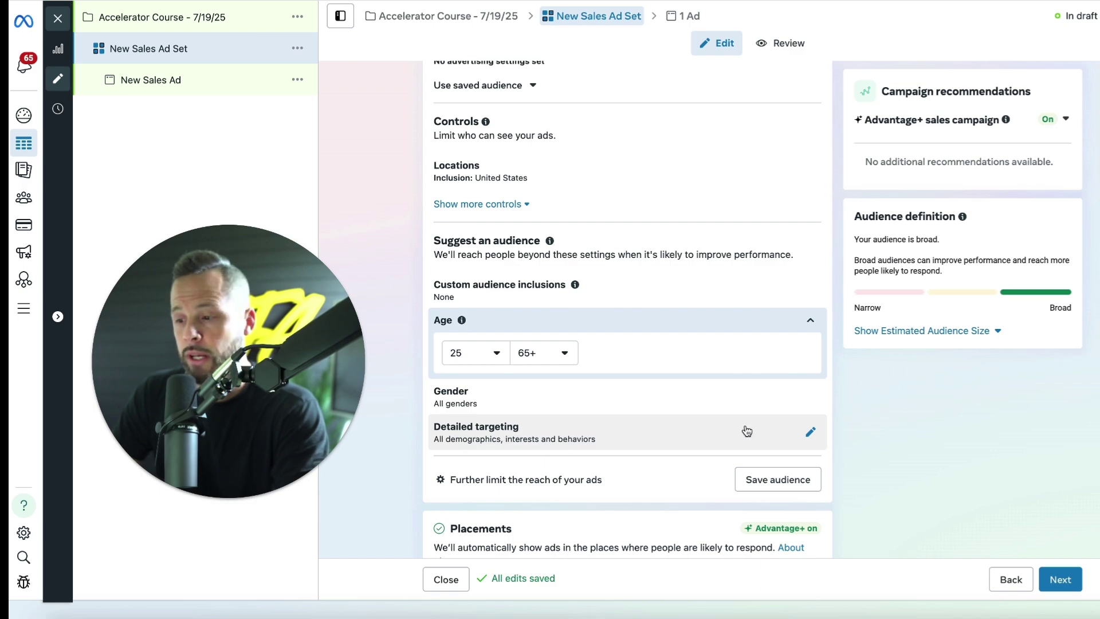
{"action": "scroll", "coordinate": [817, 436], "scroll_direction": "down", "scroll_amount": 1}
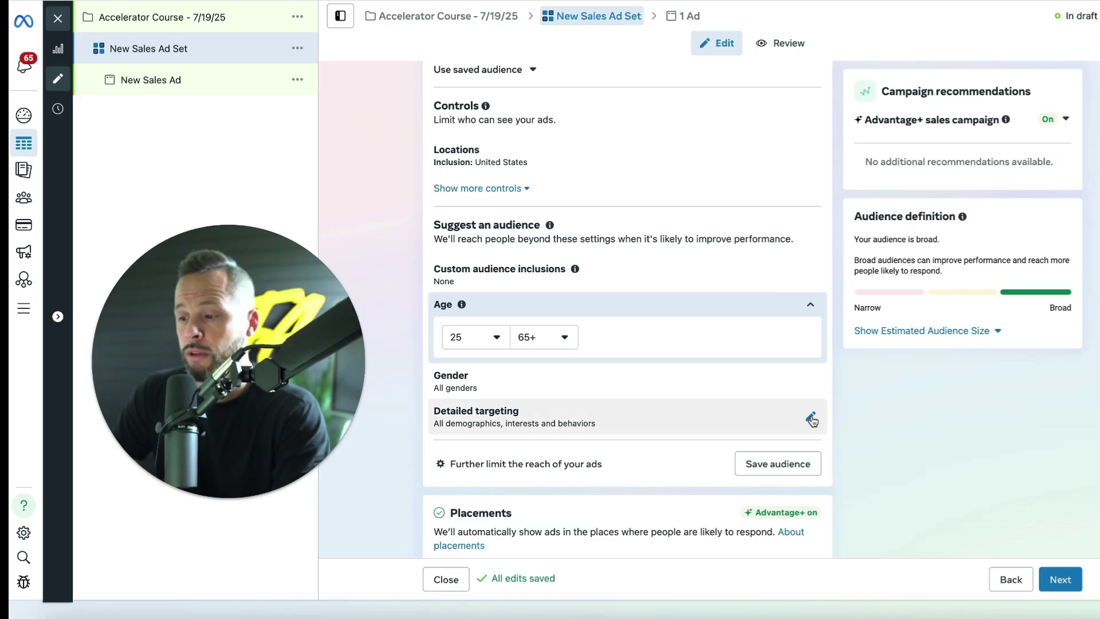
Search 'entre' in detailed targeting and add the Entrepreneurship (business & finance) interest.
{"action": "left_click", "coordinate": [812, 419]}
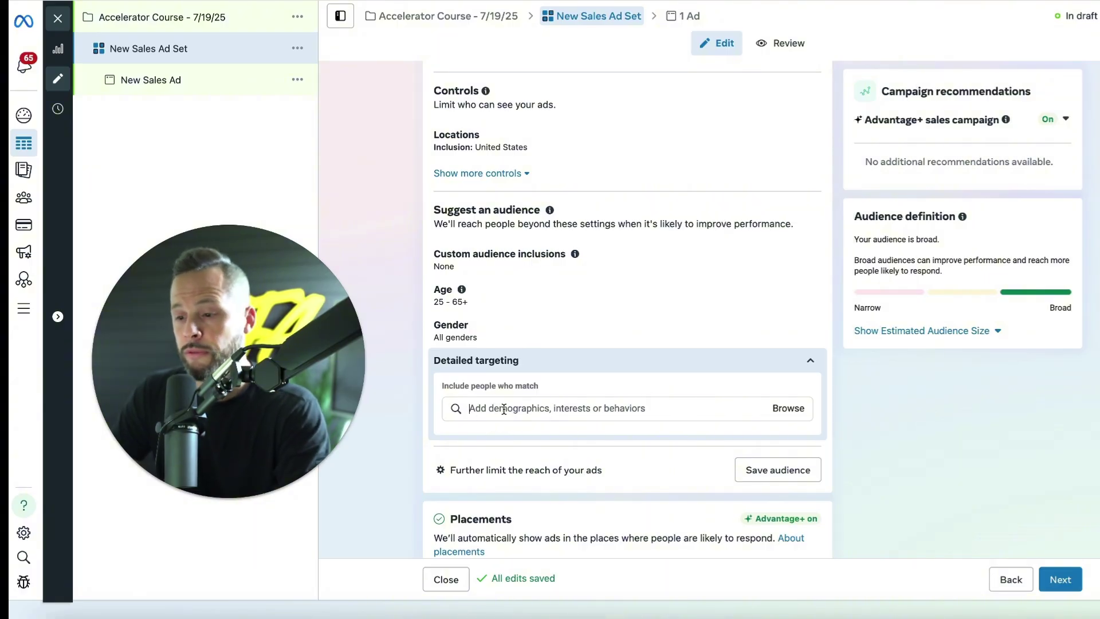
{"action": "left_click", "coordinate": [504, 409]}
{"action": "type", "text": "entre"}
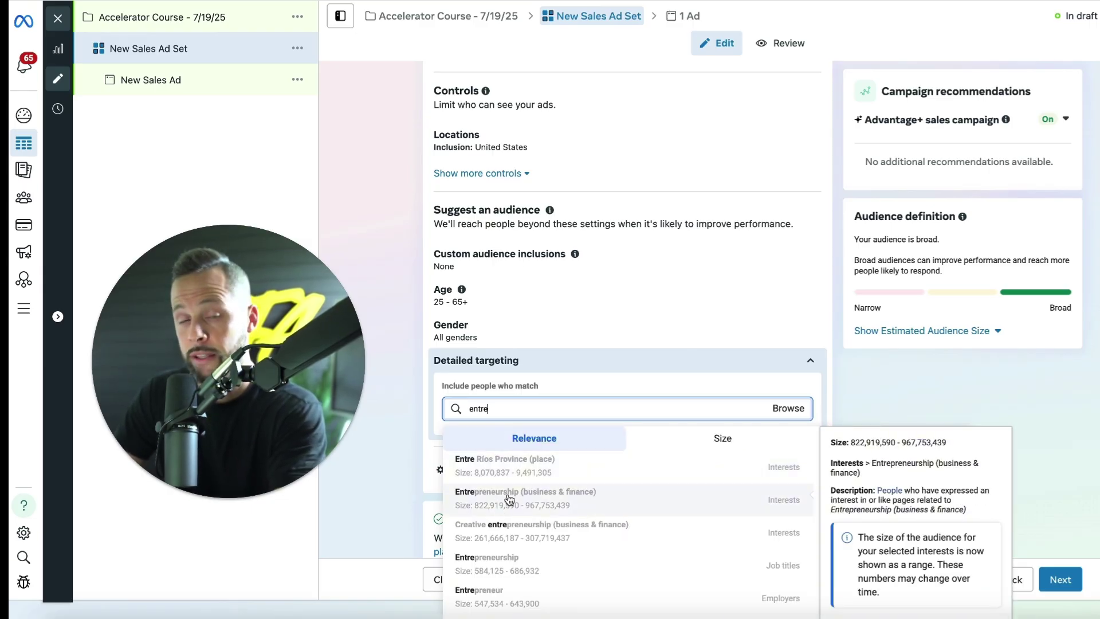
{"action": "left_click", "coordinate": [509, 499]}
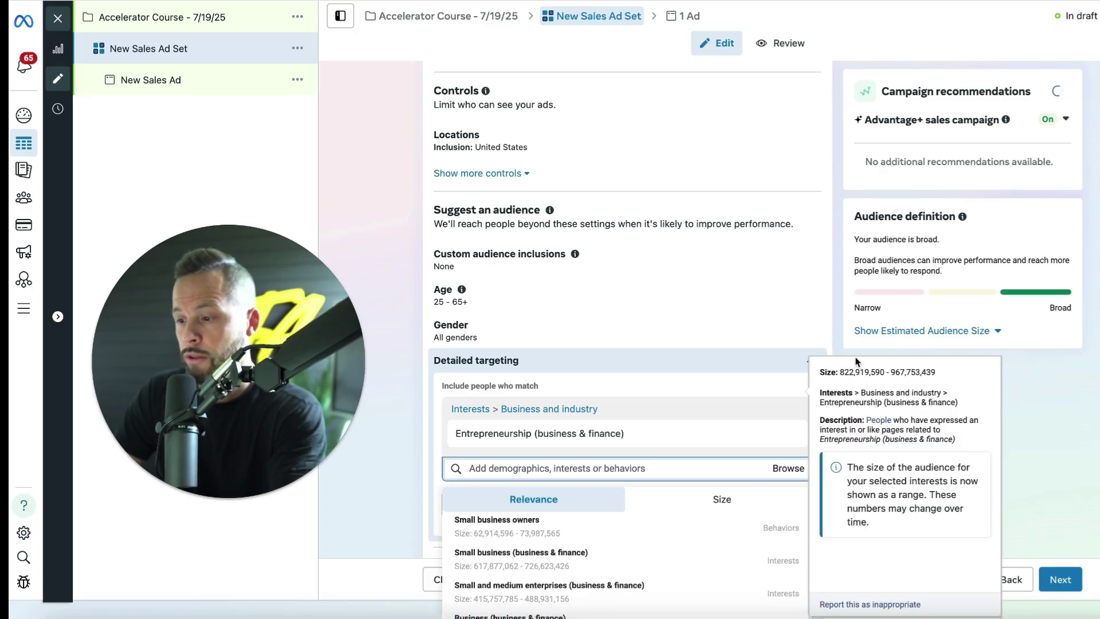
{"action": "mouse_move", "coordinate": [618, 438]}
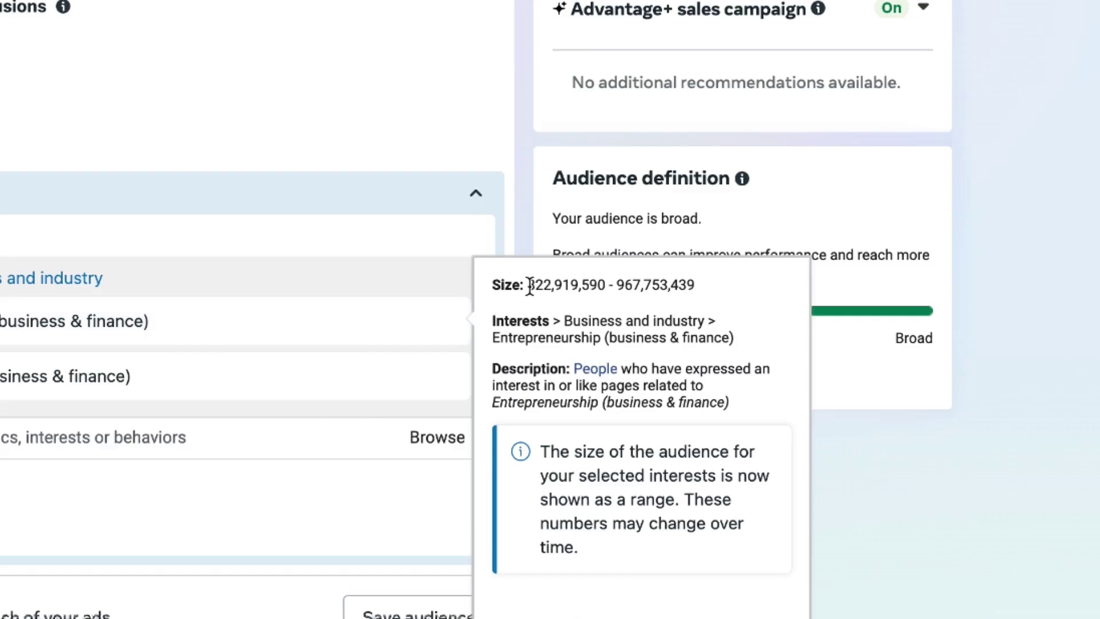
{"action": "left_click_drag", "start_coordinate": [529, 285], "coordinate": [684, 284]}
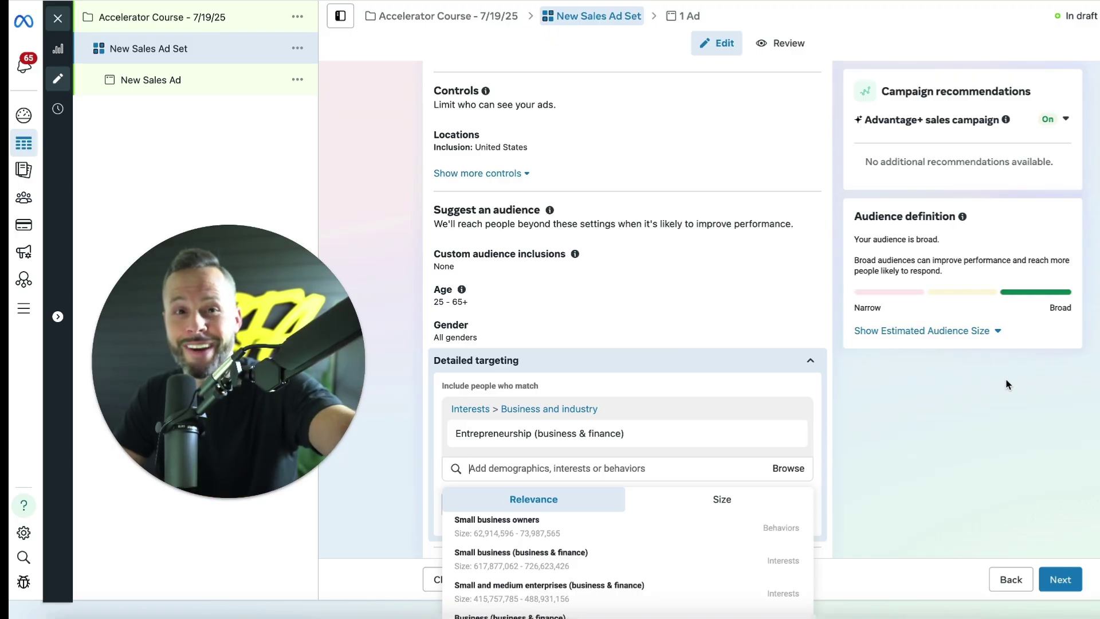
{"action": "left_click", "coordinate": [529, 434]}
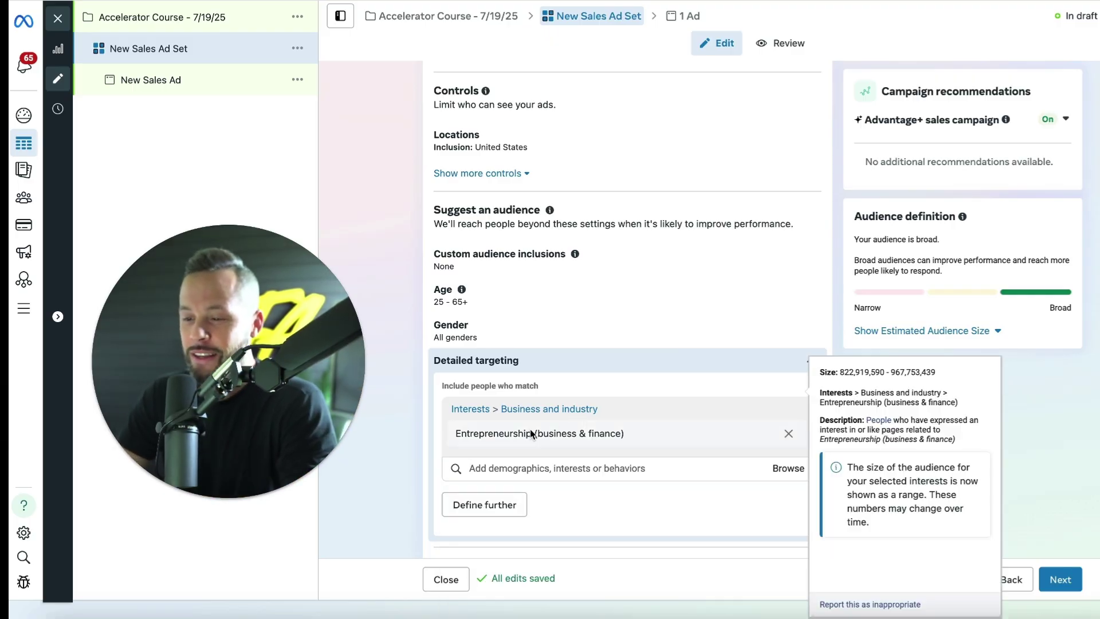
Add Small business (business & finance) as a second interest from the suggestions.
{"action": "left_click", "coordinate": [492, 469]}
{"action": "scroll", "coordinate": [491, 469], "scroll_direction": "down", "scroll_amount": 3}
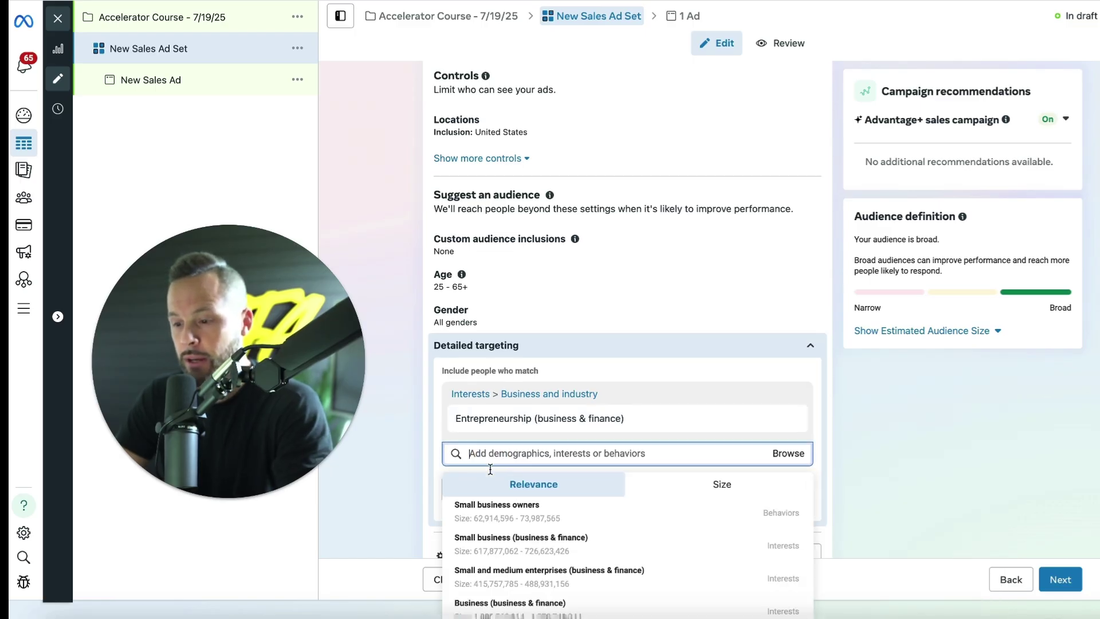
{"action": "mouse_move", "coordinate": [484, 344]}
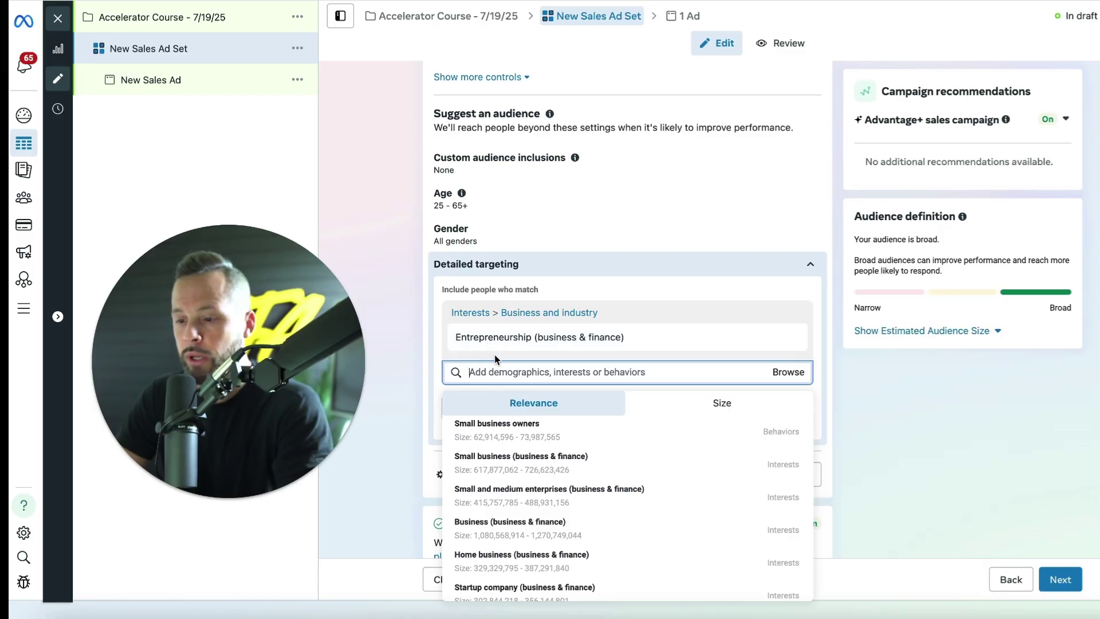
{"action": "scroll", "coordinate": [494, 356], "scroll_direction": "down", "scroll_amount": 1}
{"action": "mouse_move", "coordinate": [516, 387]}
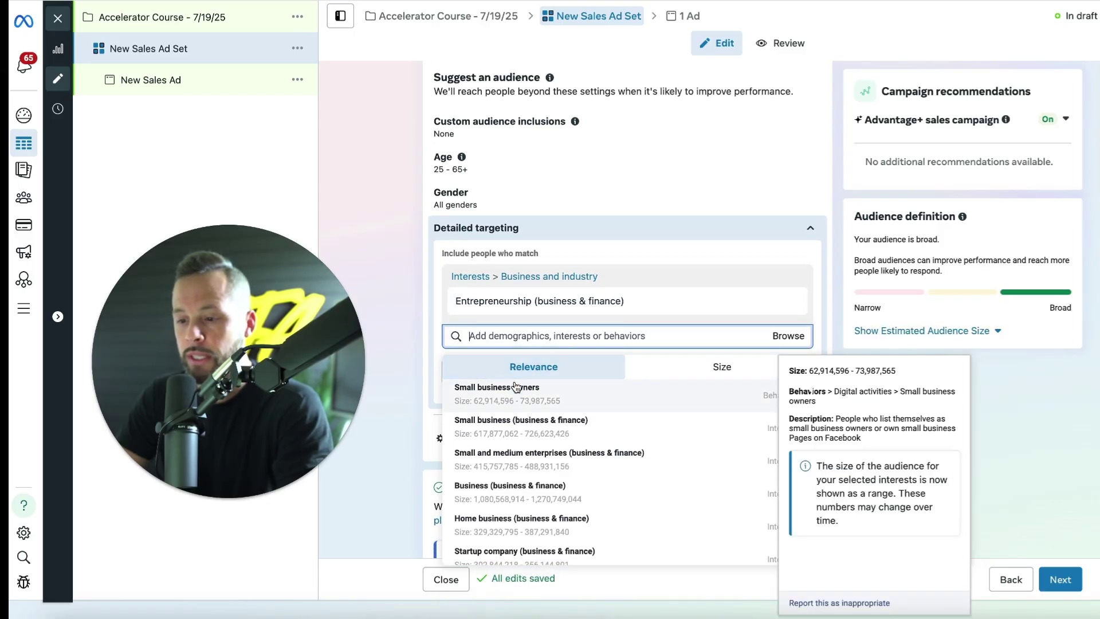
{"action": "left_click", "coordinate": [523, 424]}
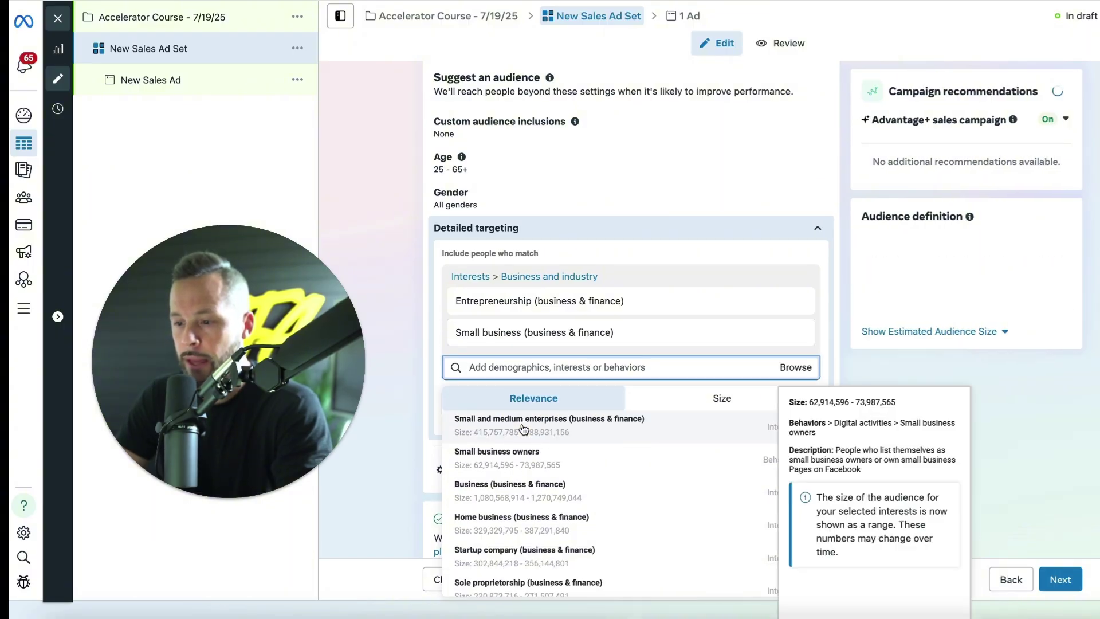
{"action": "left_click", "coordinate": [832, 257]}
{"action": "mouse_move", "coordinate": [476, 318]}
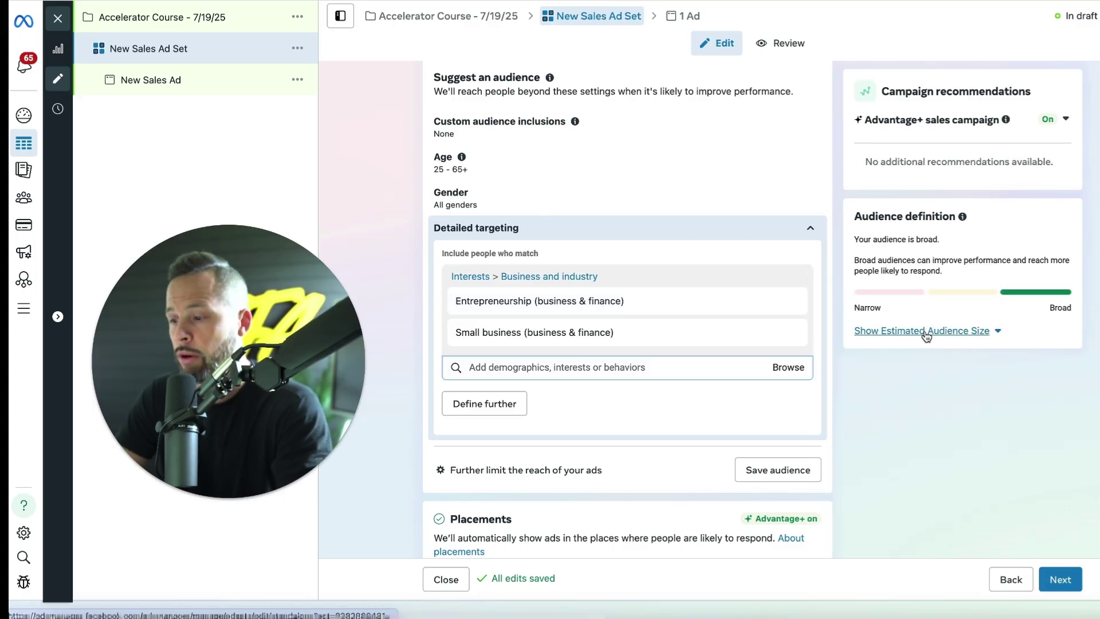
Show the ad set's estimated audience size of 83,700,000 – 98,500,000.
{"action": "left_click", "coordinate": [925, 333]}
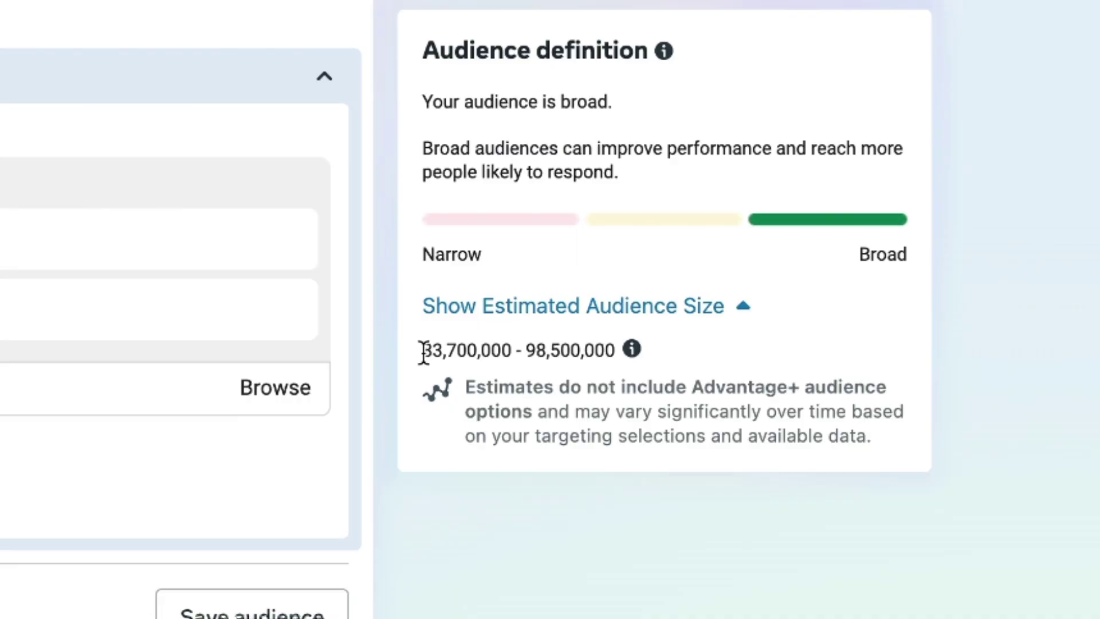
{"action": "left_click_drag", "start_coordinate": [423, 350], "coordinate": [626, 351]}
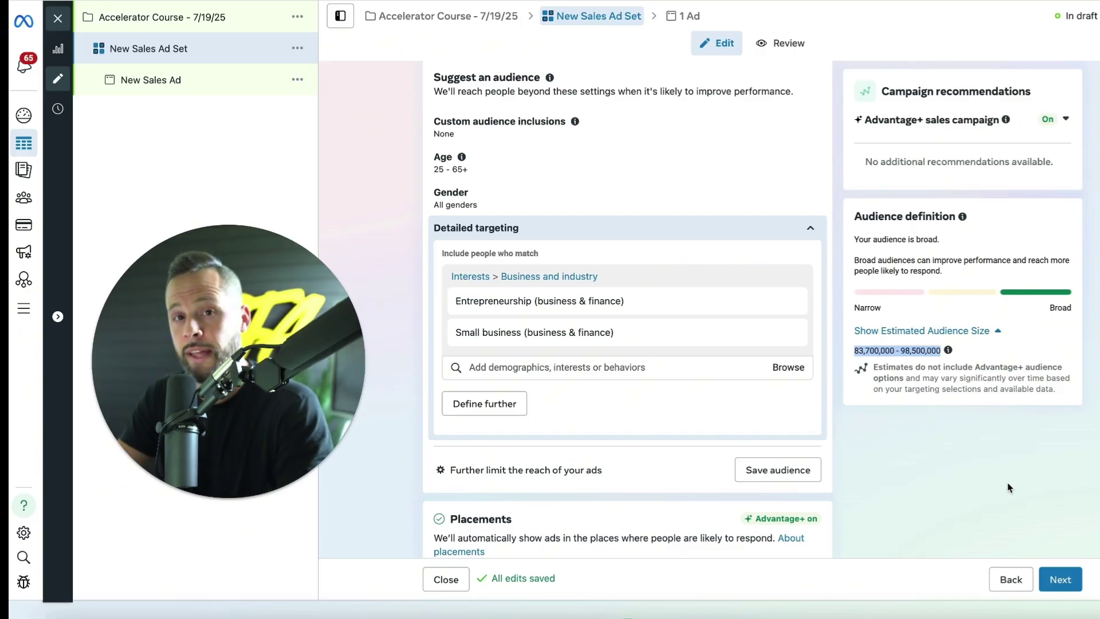
{"action": "left_click", "coordinate": [1007, 485]}
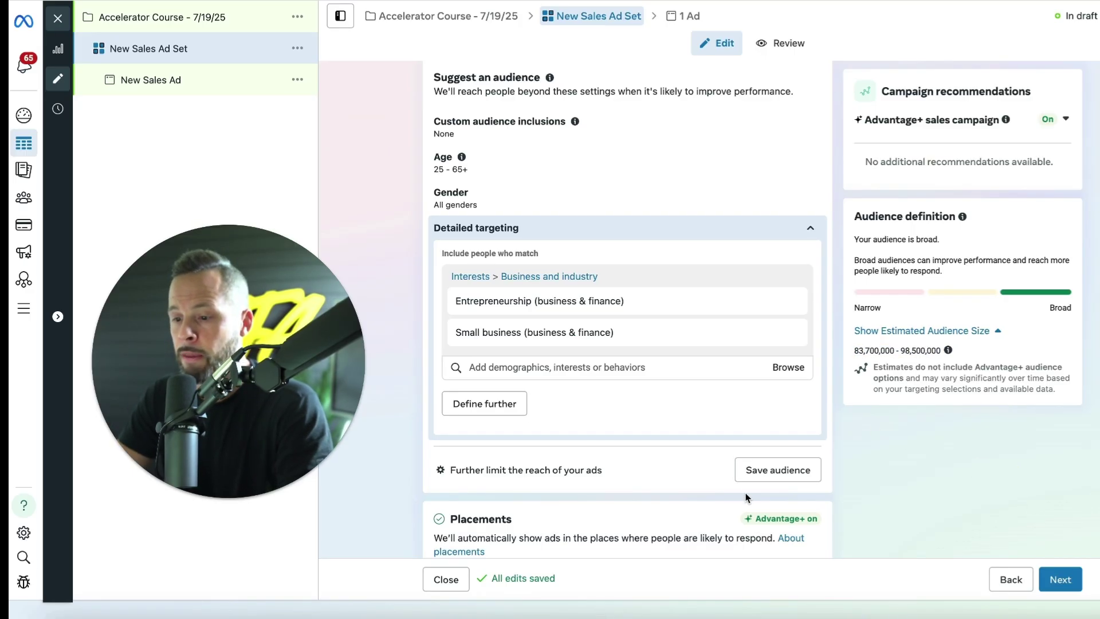
Rename the ad set to 'Business Owners'.
{"action": "scroll", "coordinate": [746, 497], "scroll_direction": "down", "scroll_amount": 3}
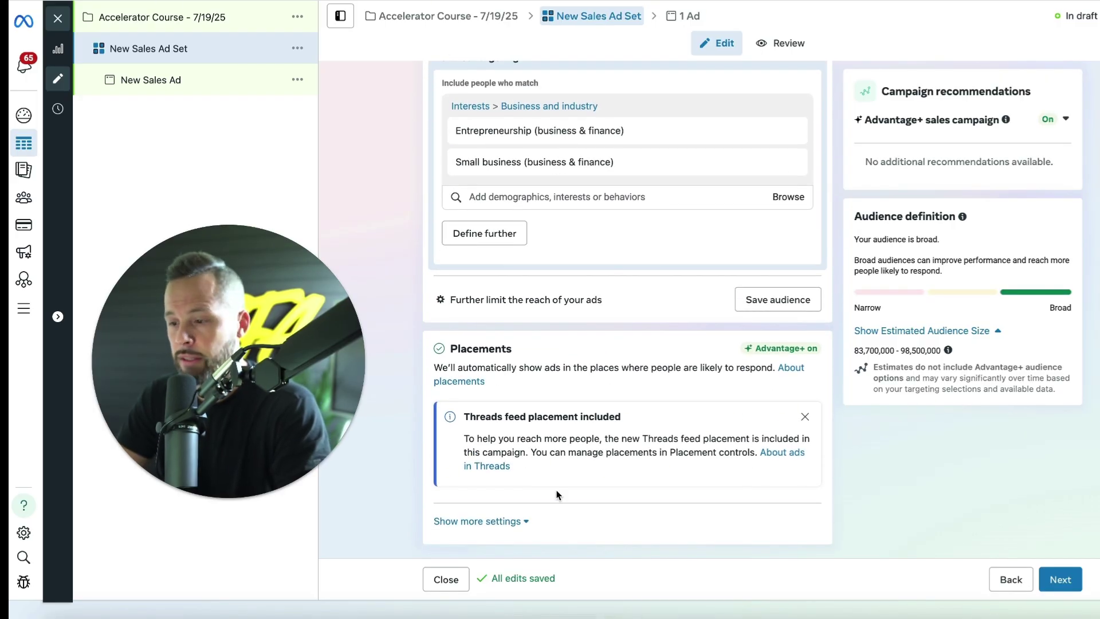
{"action": "scroll", "coordinate": [682, 394], "scroll_direction": "up", "scroll_amount": 10}
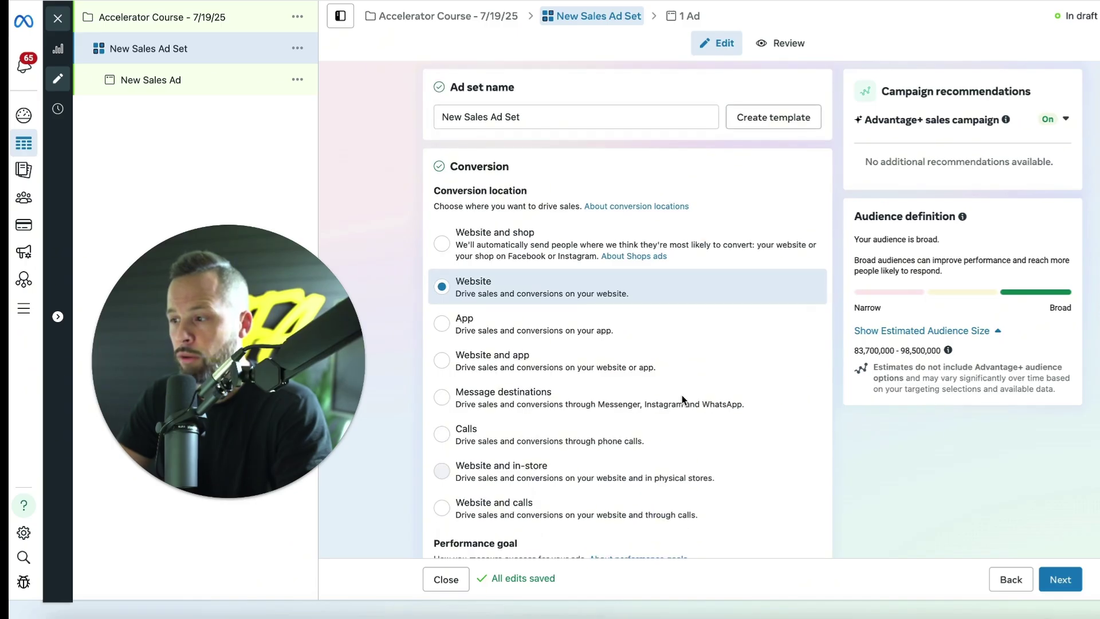
{"action": "triple_click", "coordinate": [496, 116]}
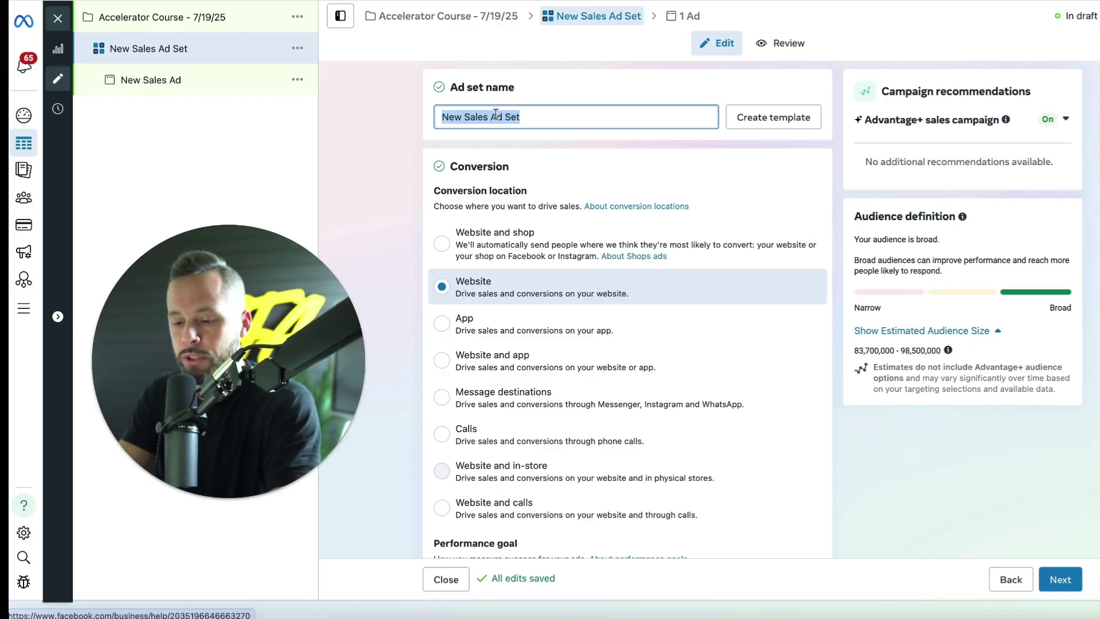
{"action": "type", "text": "Business Owners"}
{"action": "left_click", "coordinate": [547, 85]}
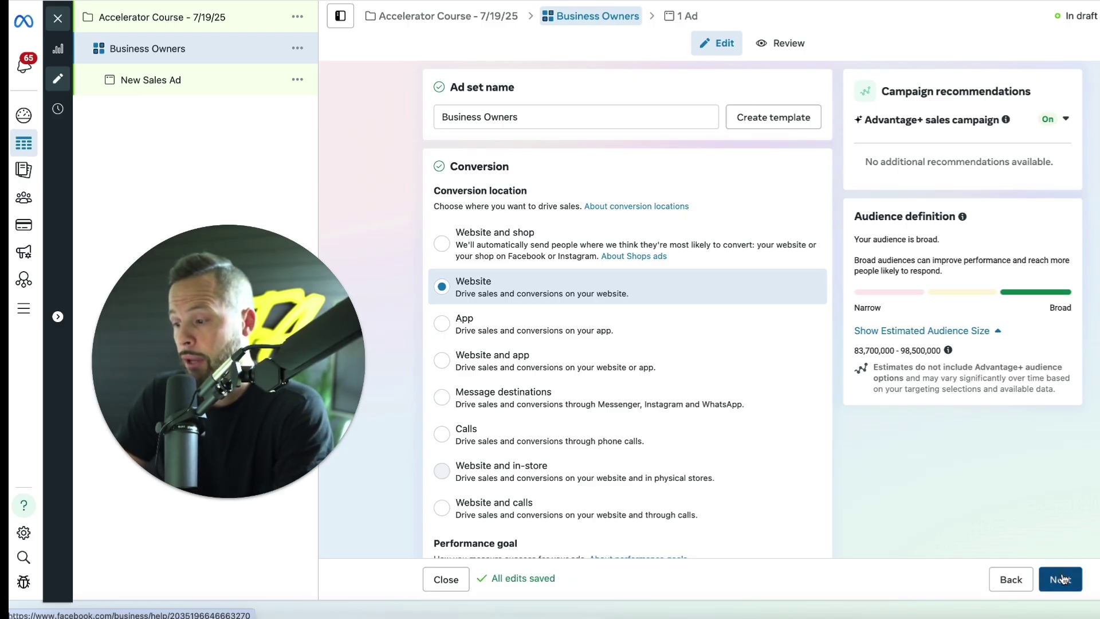
{"action": "left_click", "coordinate": [1061, 580]}
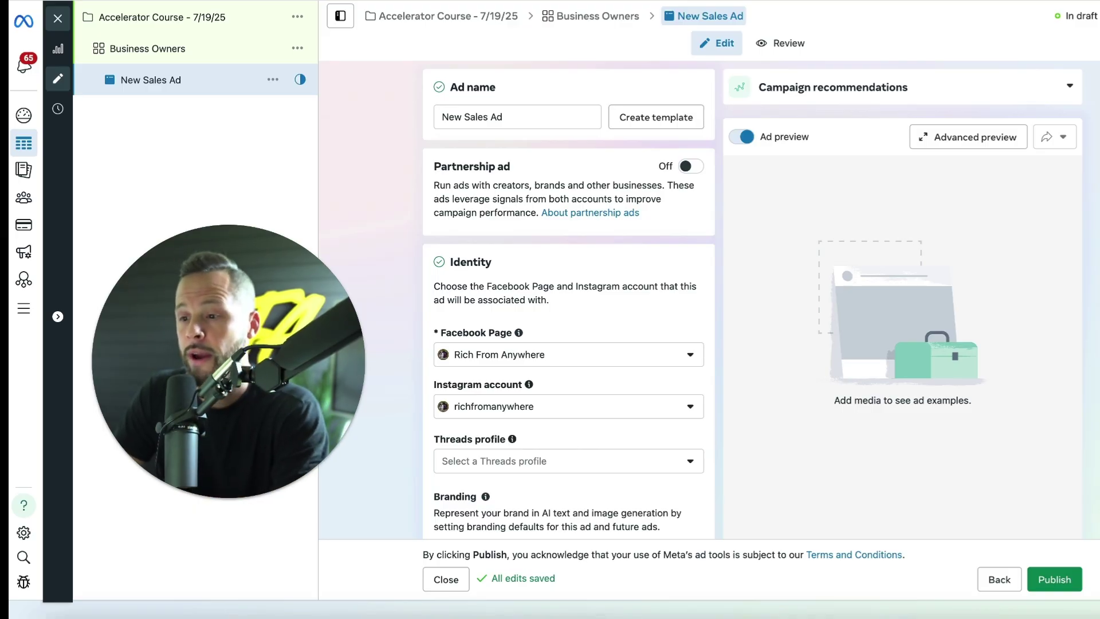
{"action": "scroll", "coordinate": [547, 263], "scroll_direction": "down", "scroll_amount": 2}
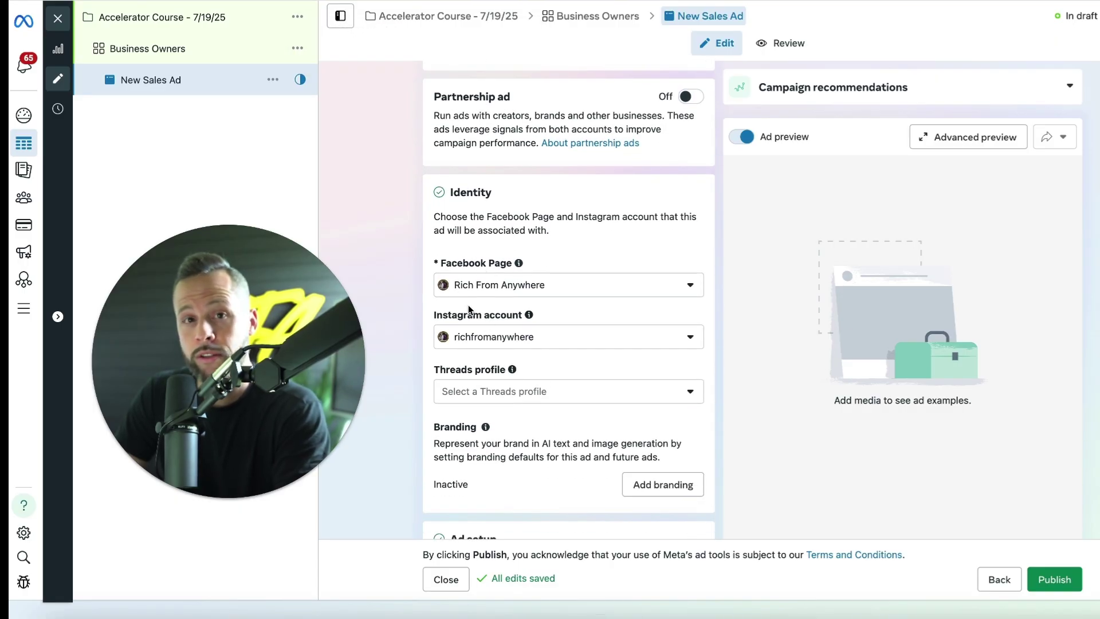
{"action": "scroll", "coordinate": [496, 343], "scroll_direction": "down", "scroll_amount": 6}
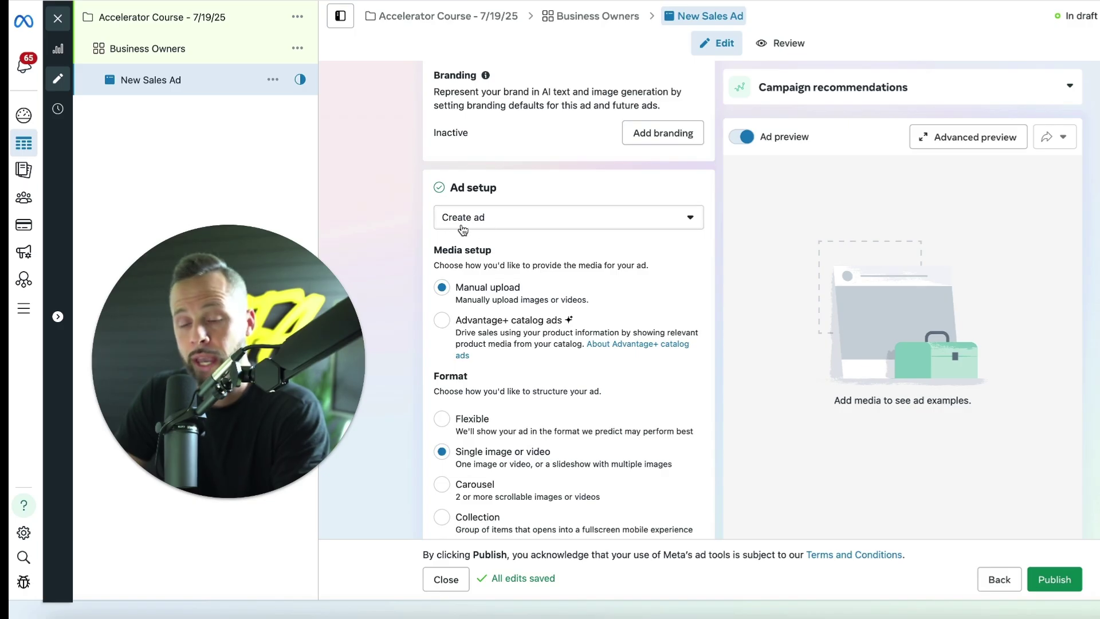
{"action": "scroll", "coordinate": [475, 283], "scroll_direction": "down", "scroll_amount": 1}
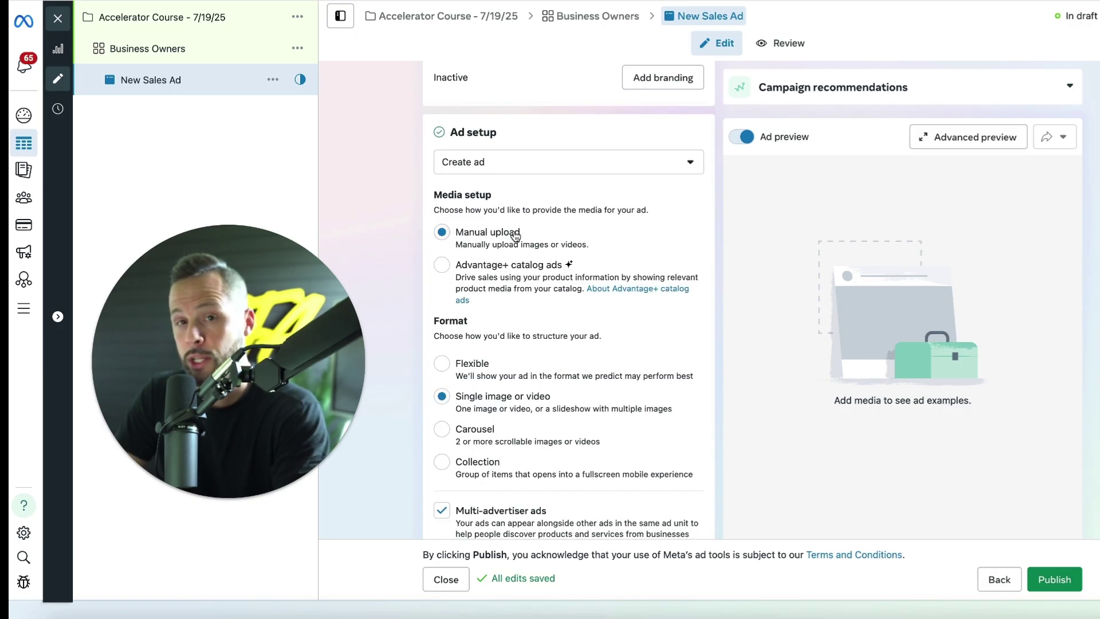
{"action": "scroll", "coordinate": [456, 379], "scroll_direction": "down", "scroll_amount": 1}
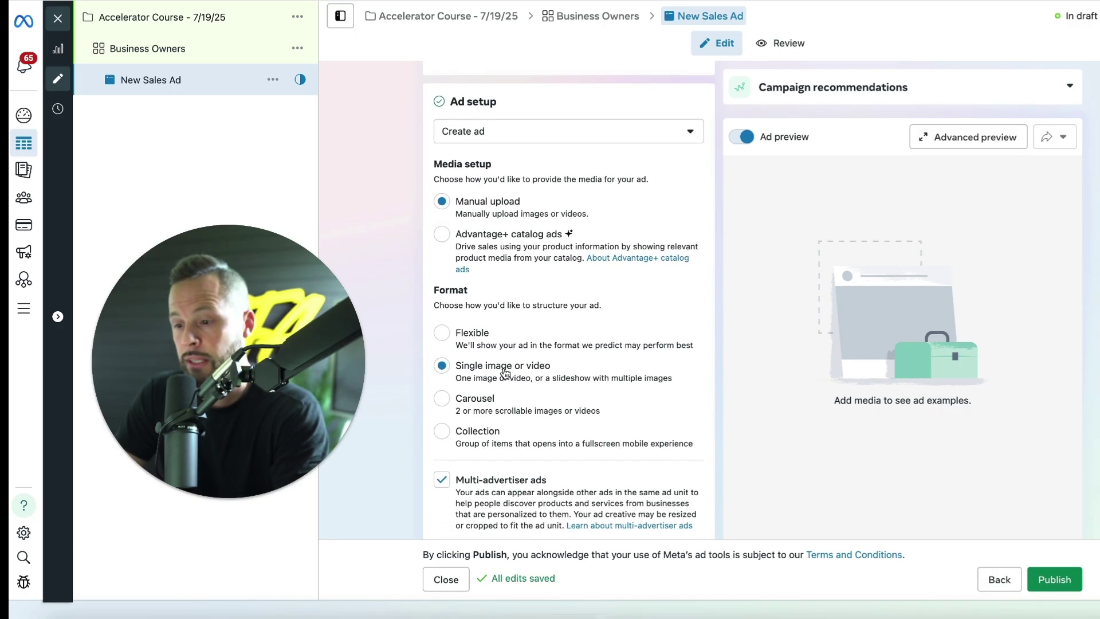
{"action": "scroll", "coordinate": [539, 376], "scroll_direction": "down", "scroll_amount": 5}
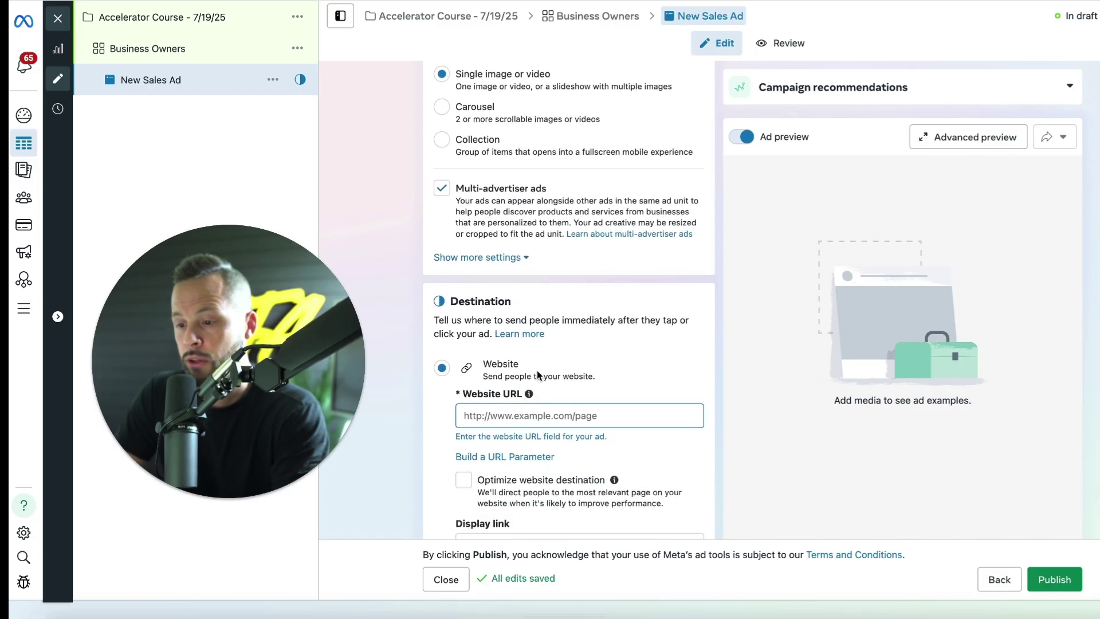
{"action": "scroll", "coordinate": [539, 375], "scroll_direction": "down", "scroll_amount": 1}
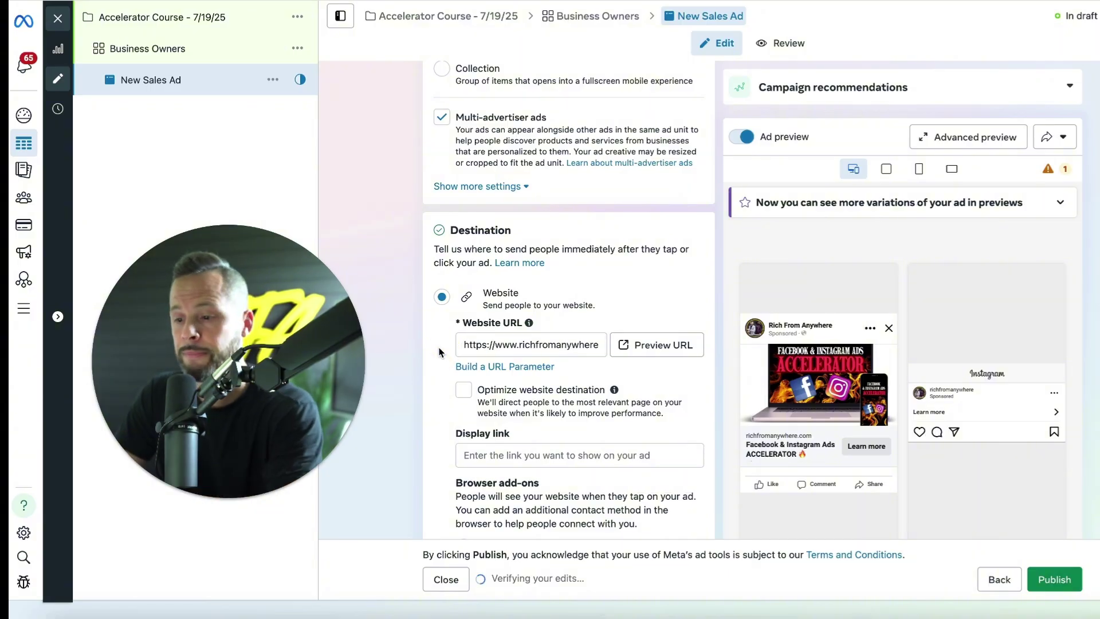
{"action": "scroll", "coordinate": [439, 351], "scroll_direction": "down", "scroll_amount": 5}
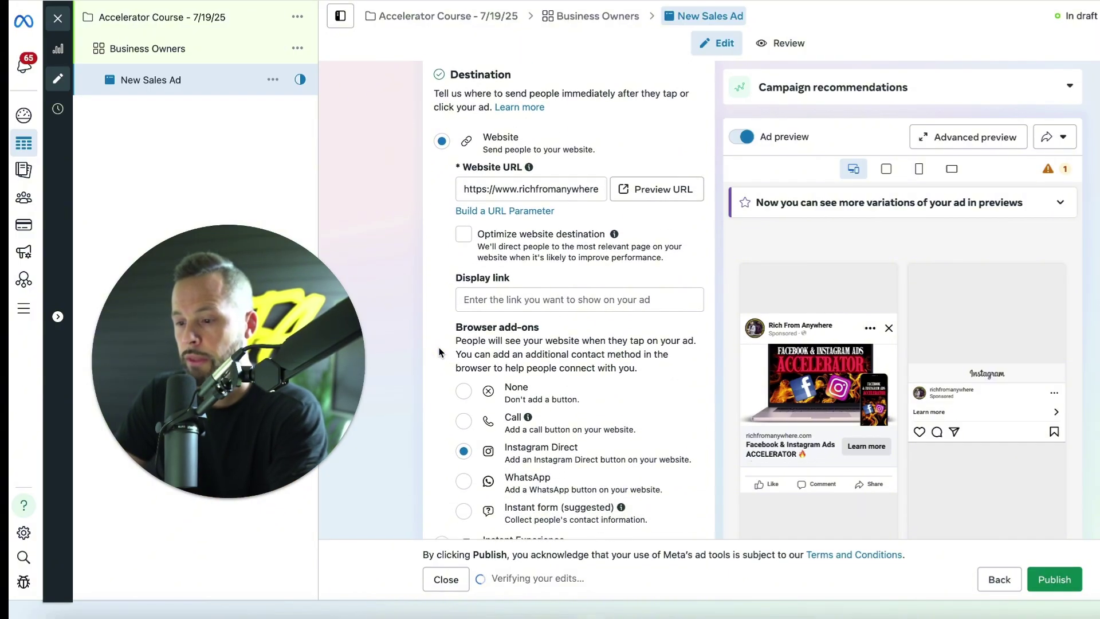
{"action": "scroll", "coordinate": [439, 351], "scroll_direction": "down", "scroll_amount": 4}
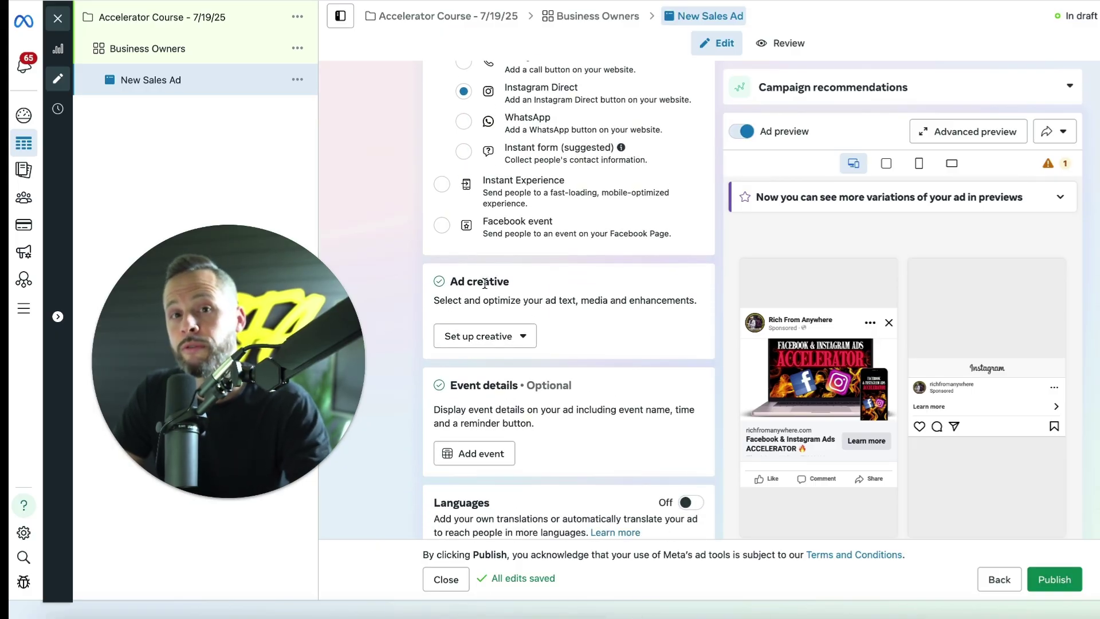
Set up a video ad creative using the 720×720 'What is a data point' account video.
{"action": "left_click", "coordinate": [497, 338]}
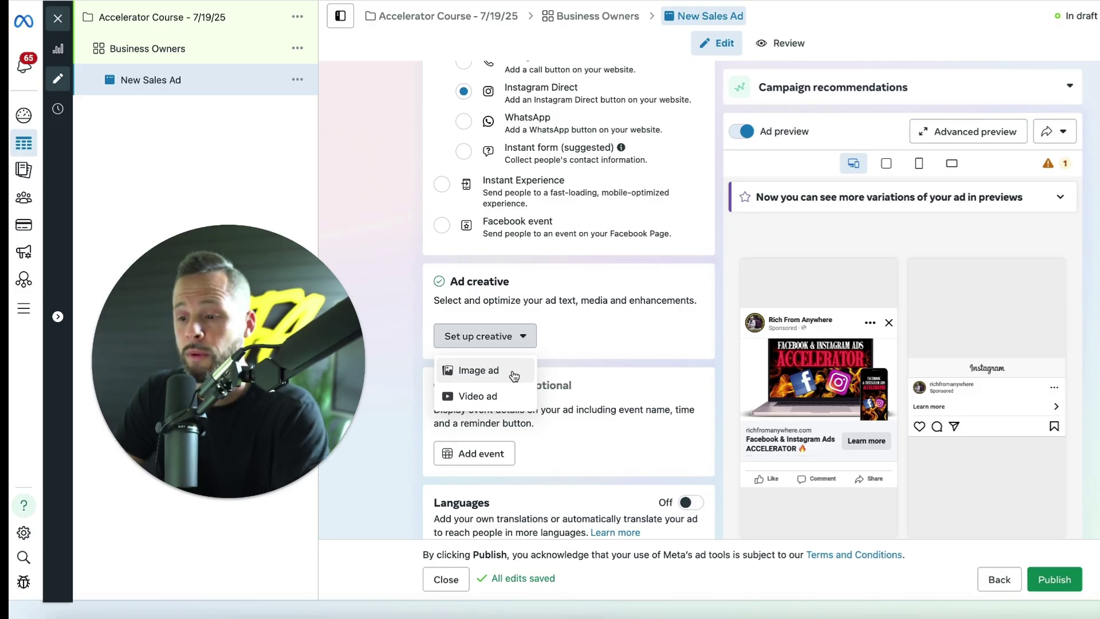
{"action": "left_click", "coordinate": [481, 396]}
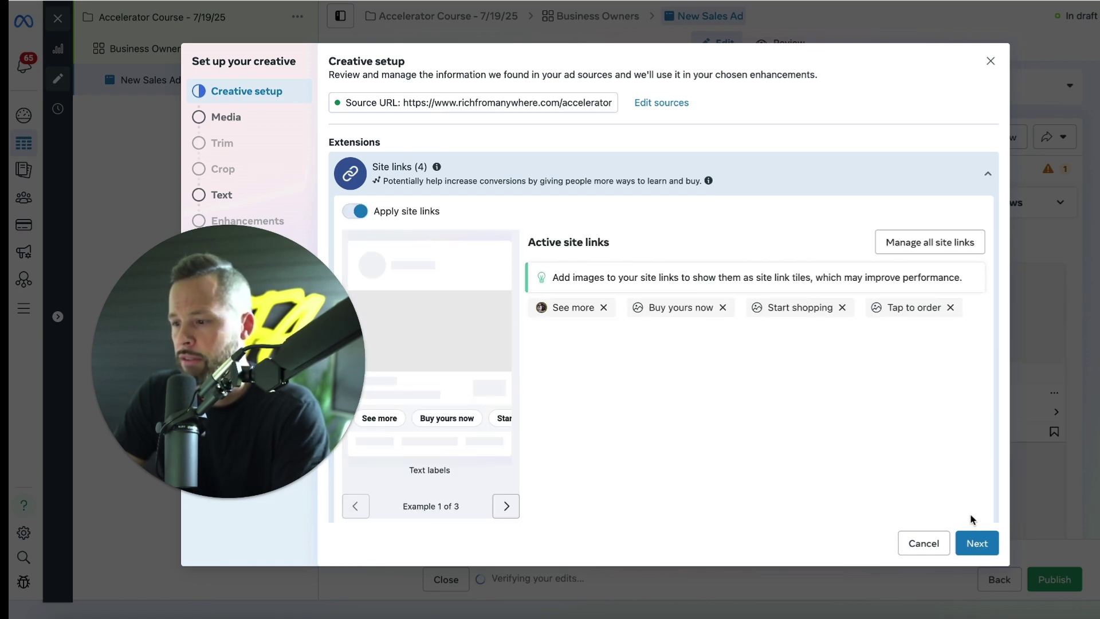
{"action": "left_click", "coordinate": [979, 542]}
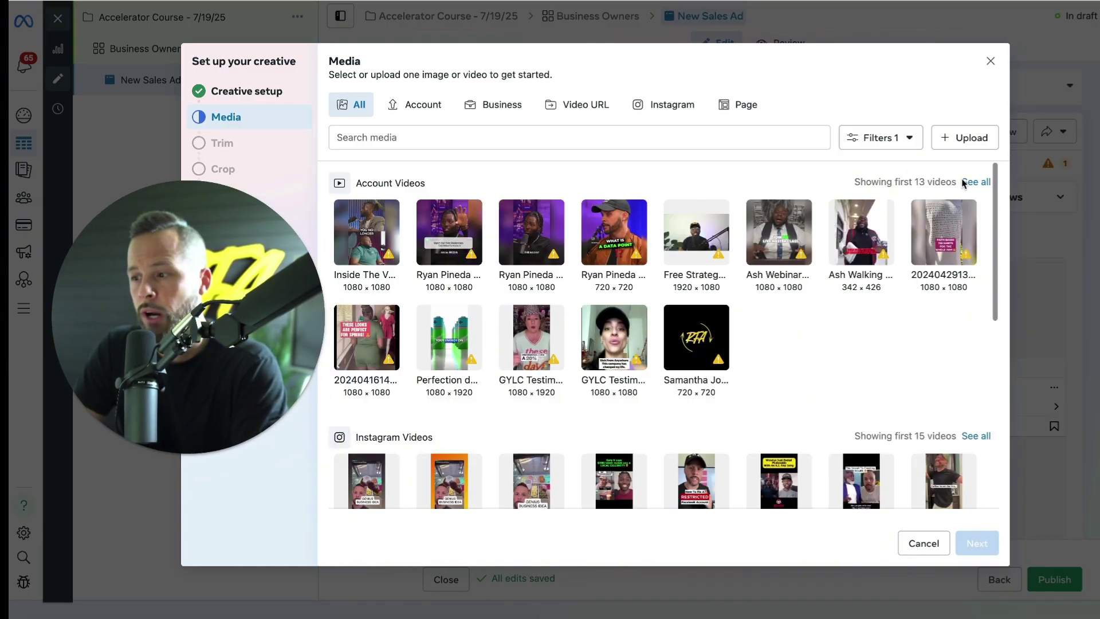
{"action": "left_click", "coordinate": [963, 138]}
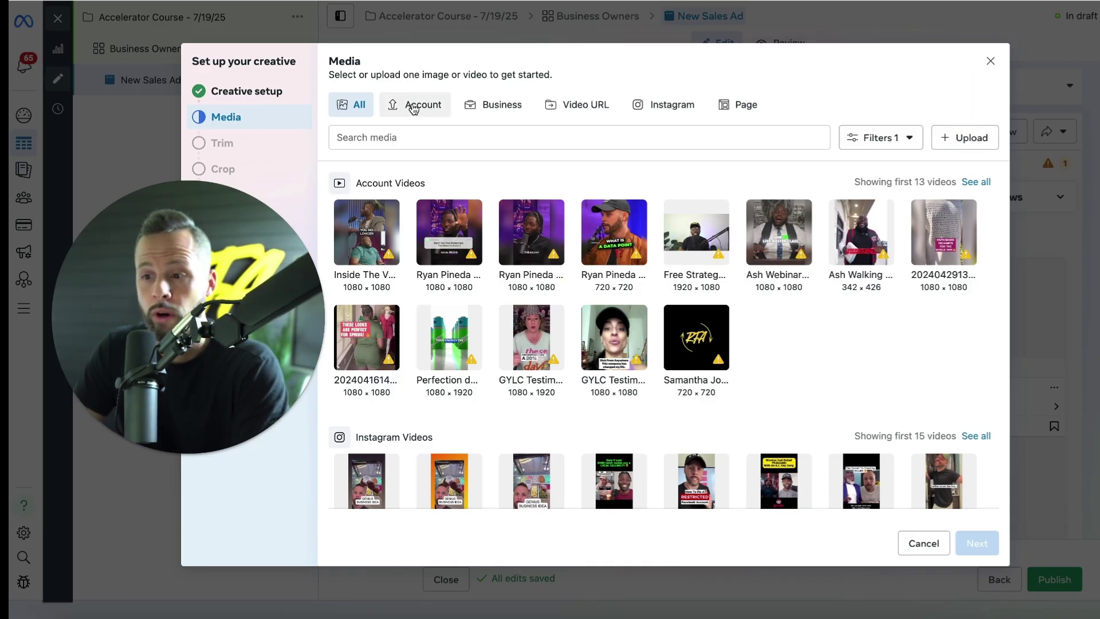
{"action": "left_click", "coordinate": [625, 228]}
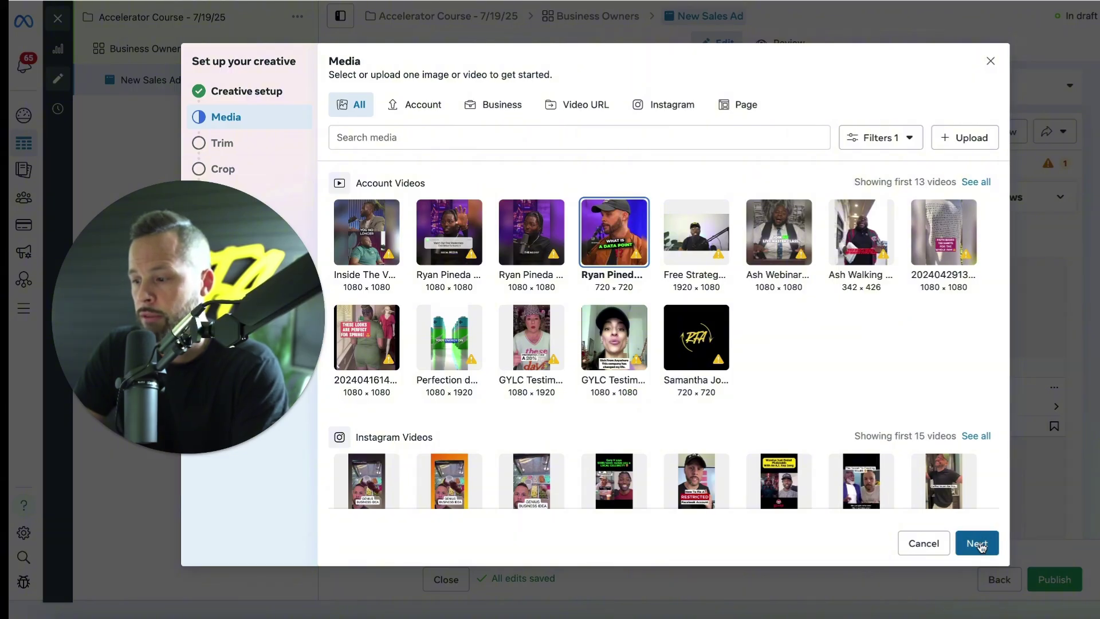
Keep the video untrimmed and select the recommended 9:16 vertical and 16:9 horizontal crops.
{"action": "left_click", "coordinate": [977, 543]}
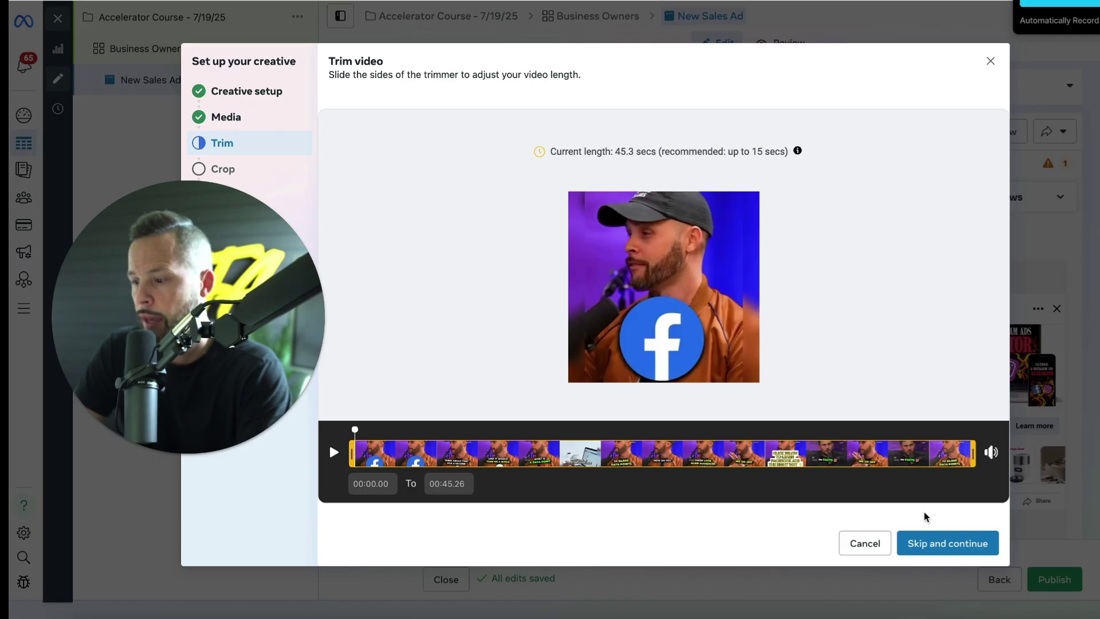
{"action": "left_click", "coordinate": [936, 545]}
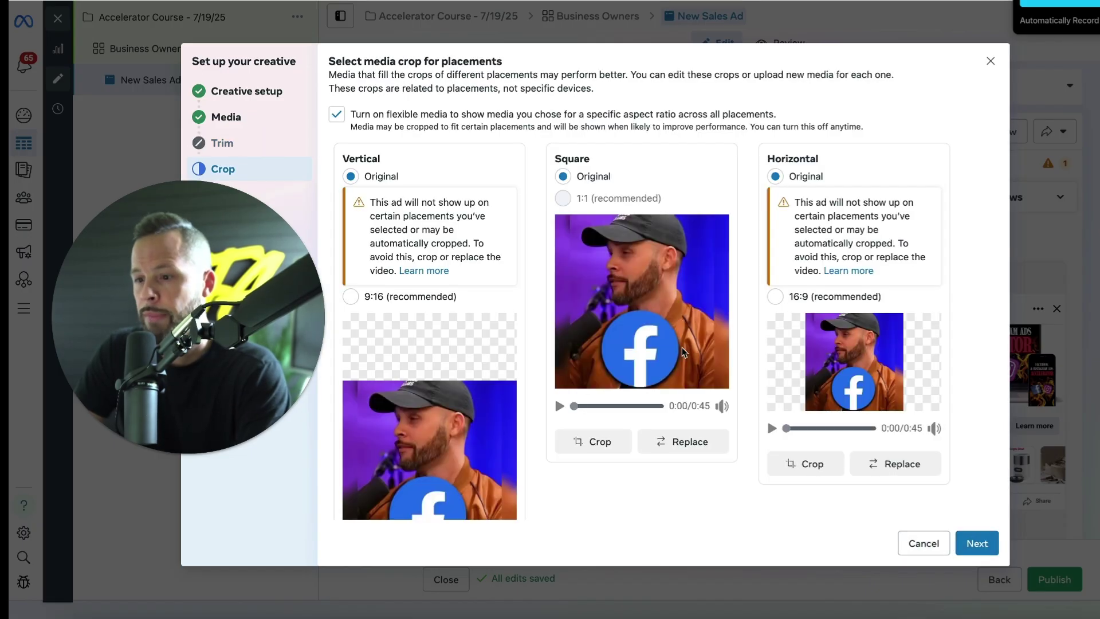
{"action": "left_click", "coordinate": [352, 296]}
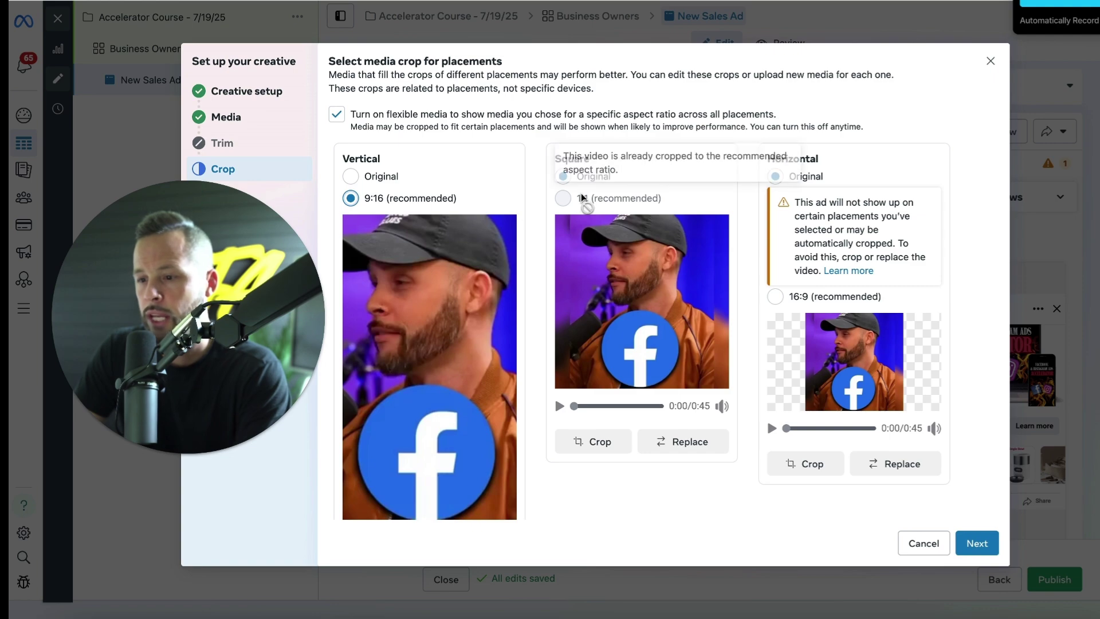
{"action": "left_click", "coordinate": [776, 297]}
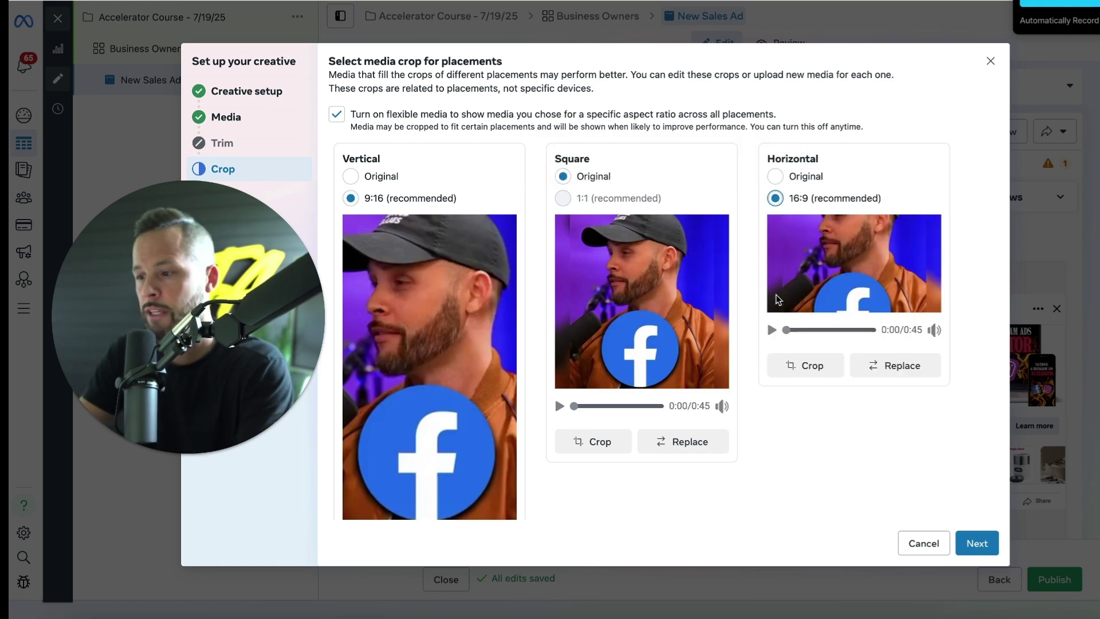
Shift the 16:9 crop frame up onto the face, confirm it, and continue to Text.
{"action": "left_click", "coordinate": [814, 370]}
{"action": "left_click_drag", "start_coordinate": [767, 309], "coordinate": [767, 261]}
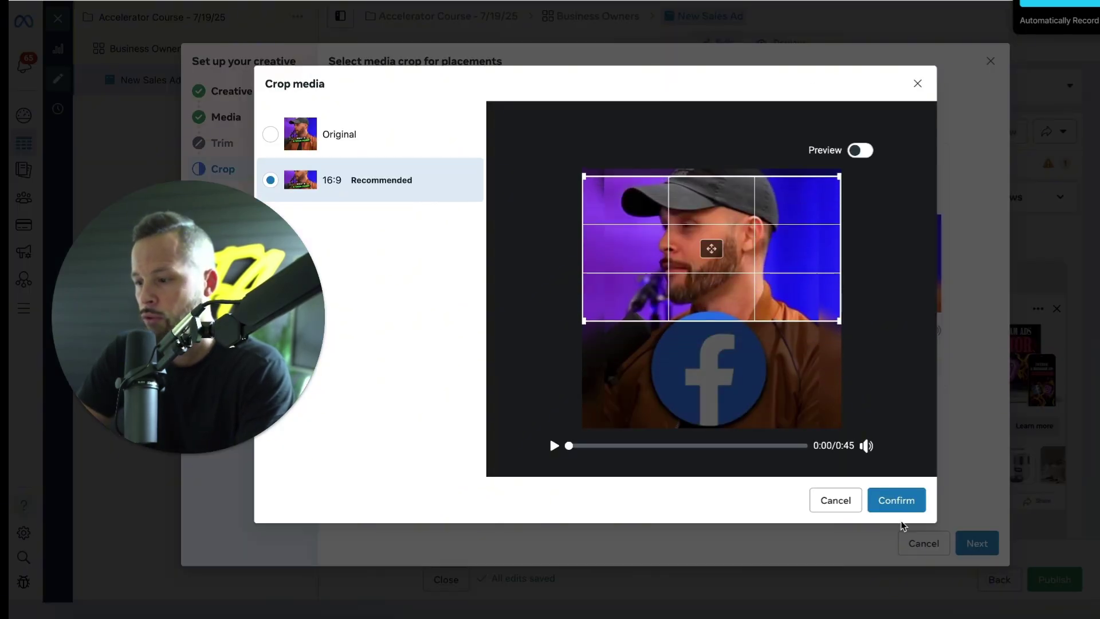
{"action": "left_click", "coordinate": [897, 500]}
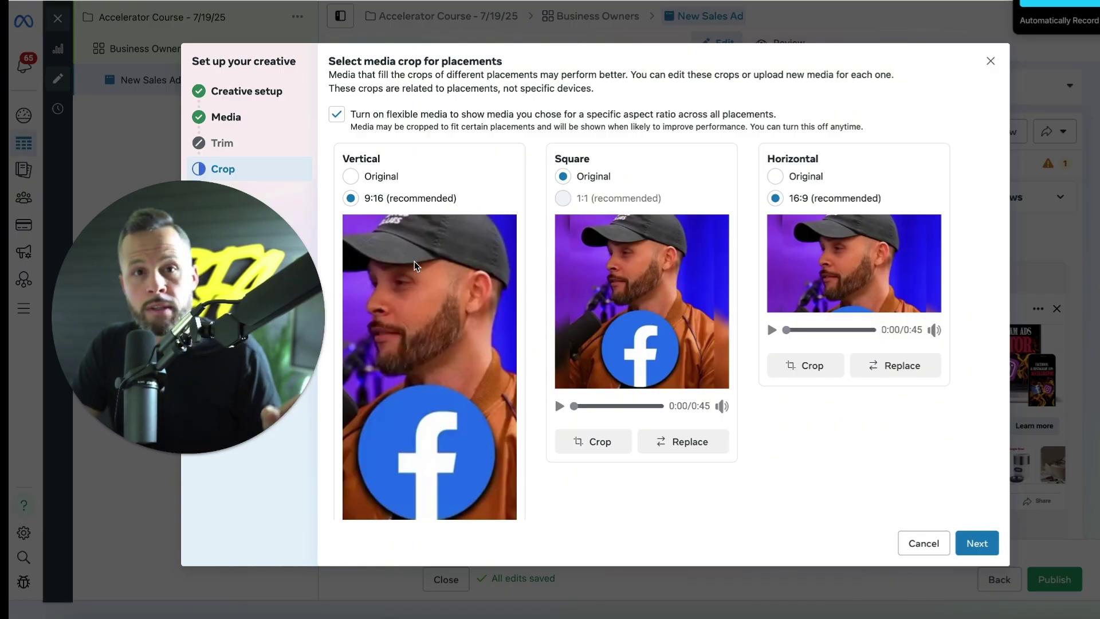
{"action": "left_click", "coordinate": [995, 547]}
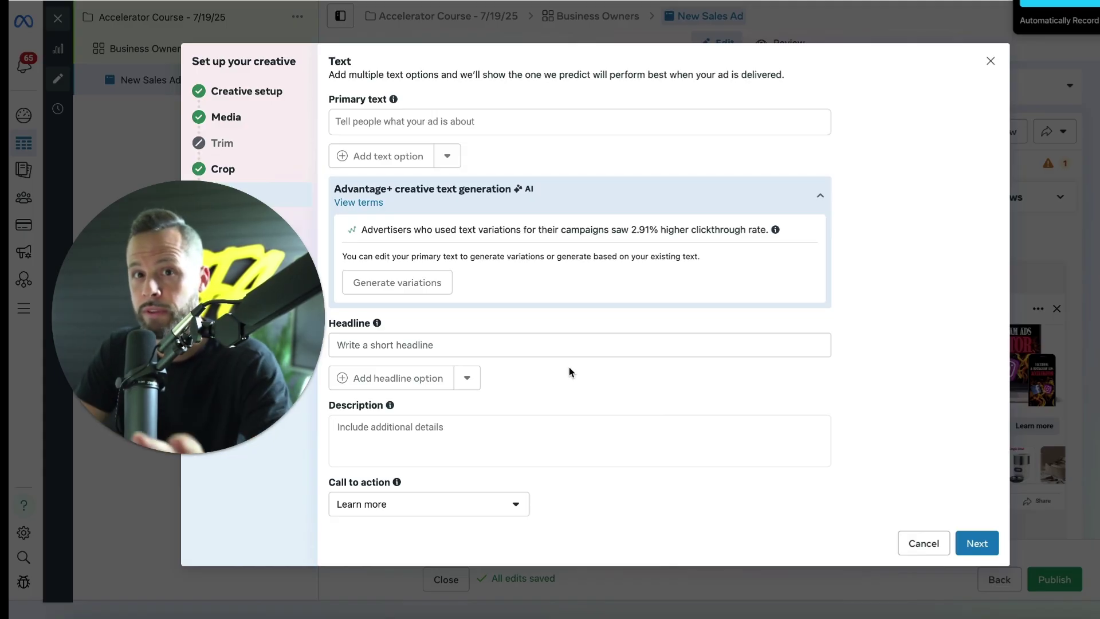
Move past the Text step and turn off the Show products enhancement.
{"action": "left_click", "coordinate": [978, 544]}
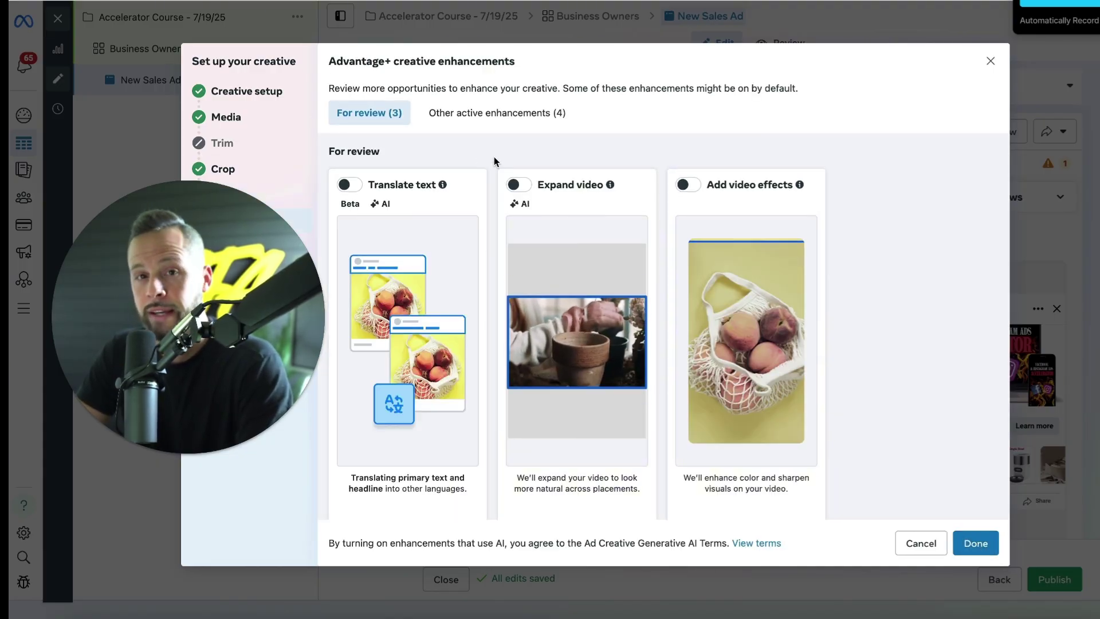
{"action": "scroll", "coordinate": [494, 157], "scroll_direction": "down", "scroll_amount": 4}
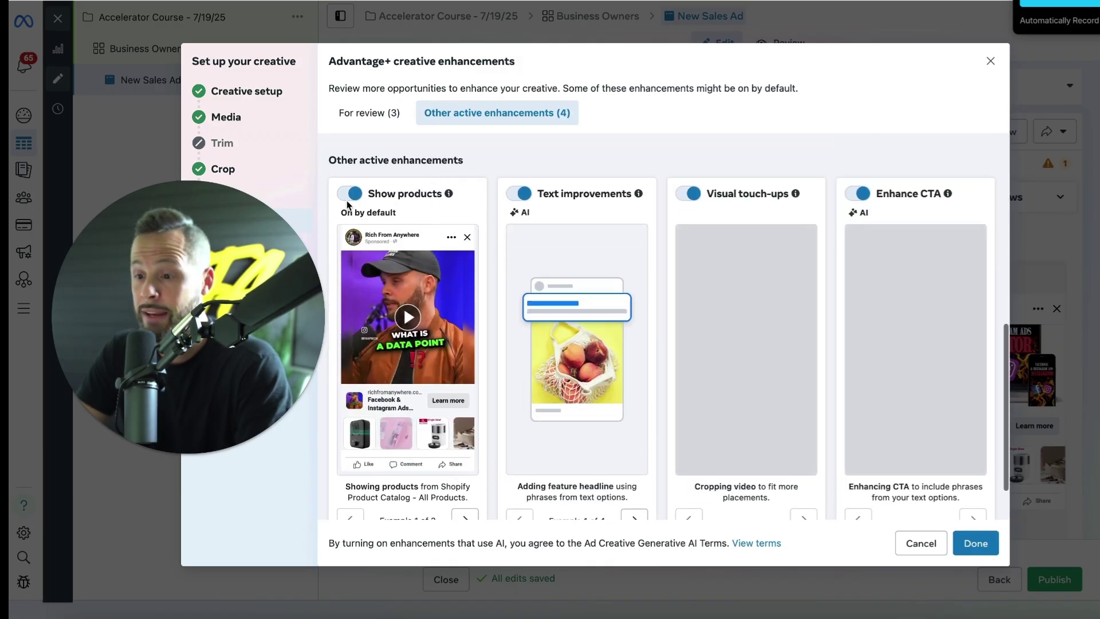
{"action": "left_click", "coordinate": [347, 195]}
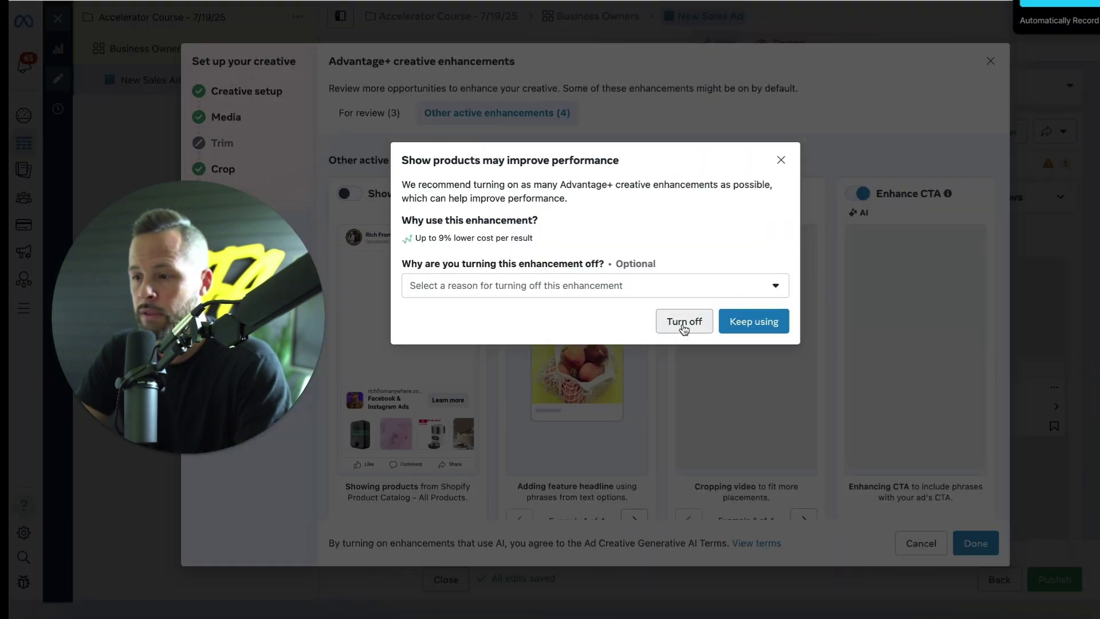
{"action": "left_click", "coordinate": [687, 323]}
Turn off Text improvements, Visual touch-ups and Enhance CTA, then complete the video creative setup.
{"action": "left_click", "coordinate": [518, 194]}
{"action": "left_click", "coordinate": [689, 196]}
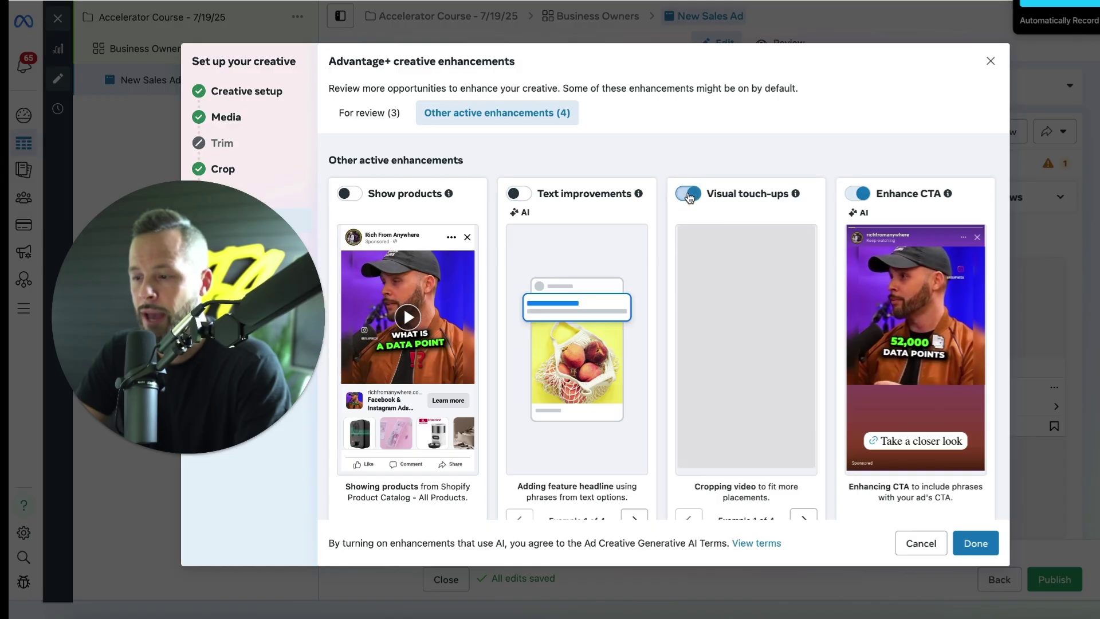
{"action": "left_click", "coordinate": [854, 195]}
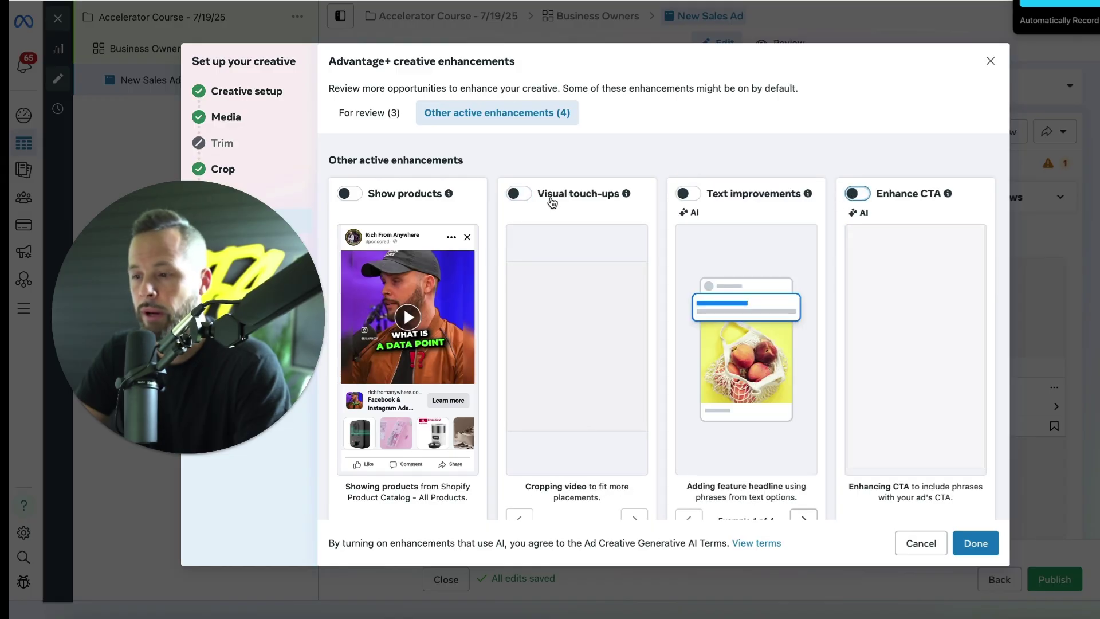
{"action": "scroll", "coordinate": [490, 327], "scroll_direction": "down", "scroll_amount": 1}
{"action": "scroll", "coordinate": [491, 326], "scroll_direction": "up", "scroll_amount": 3}
{"action": "scroll", "coordinate": [491, 325], "scroll_direction": "up", "scroll_amount": 5}
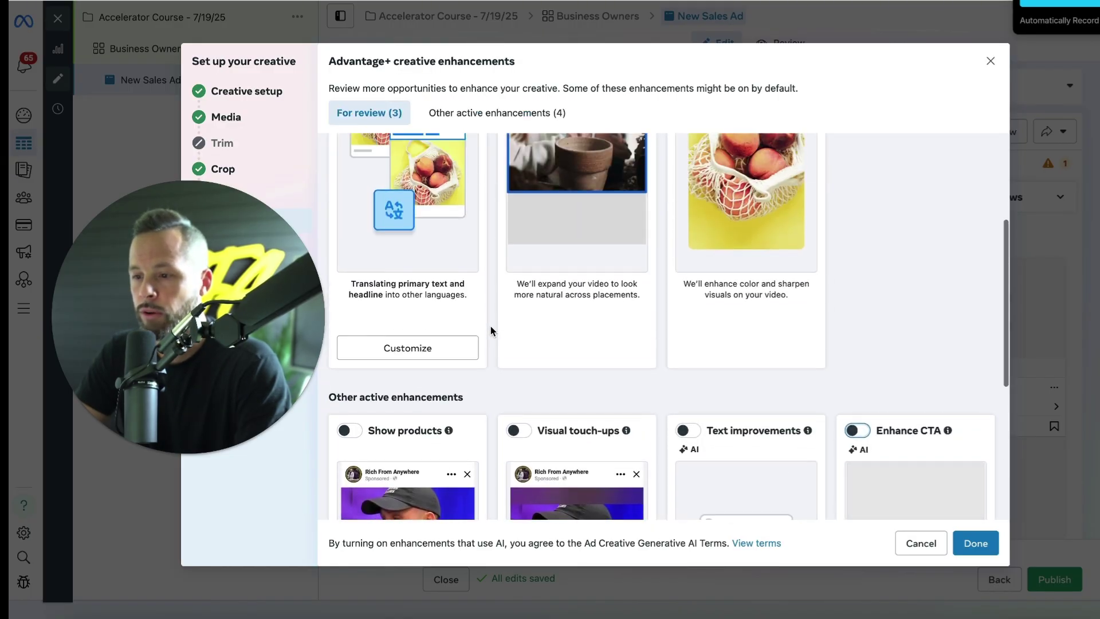
{"action": "left_click", "coordinate": [502, 113]}
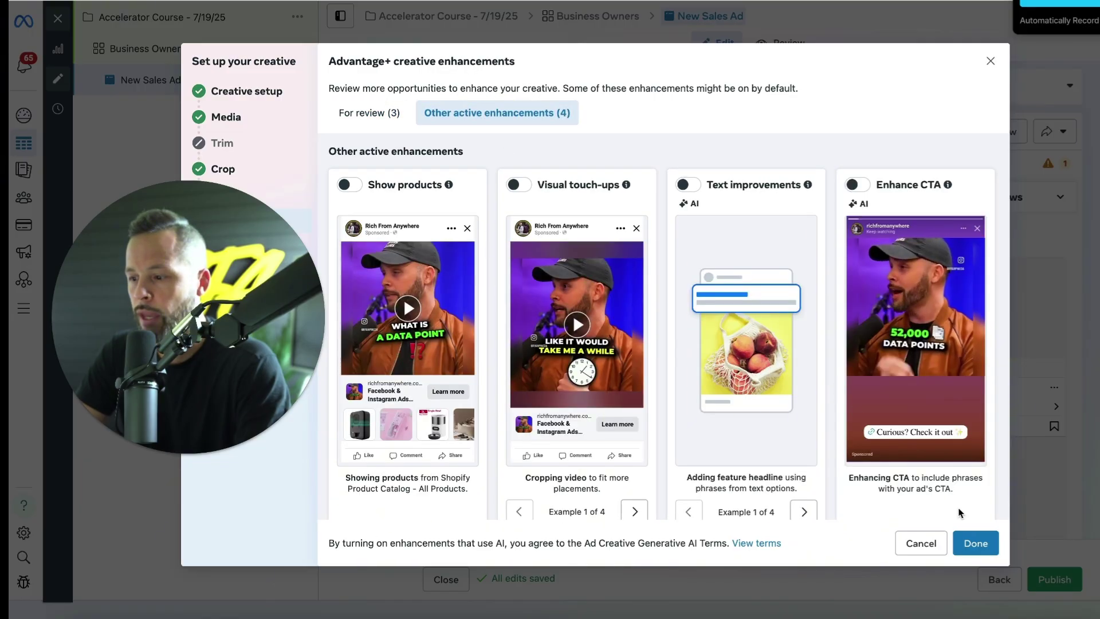
{"action": "left_click", "coordinate": [976, 544]}
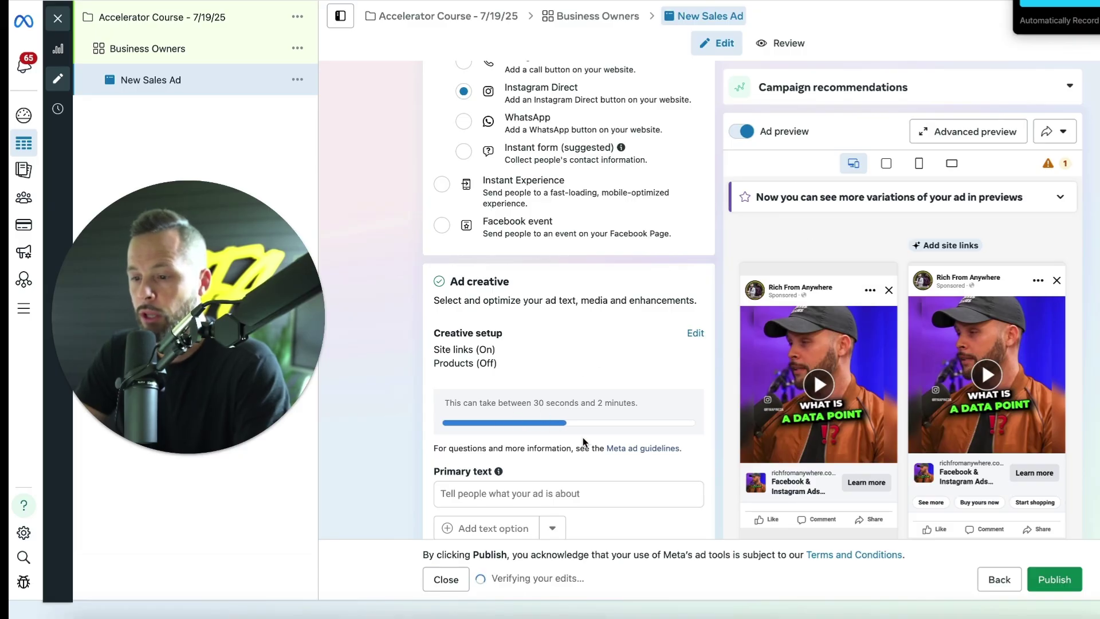
Scroll down to the ad's still-empty Primary text field.
{"action": "scroll", "coordinate": [587, 443], "scroll_direction": "down", "scroll_amount": 3}
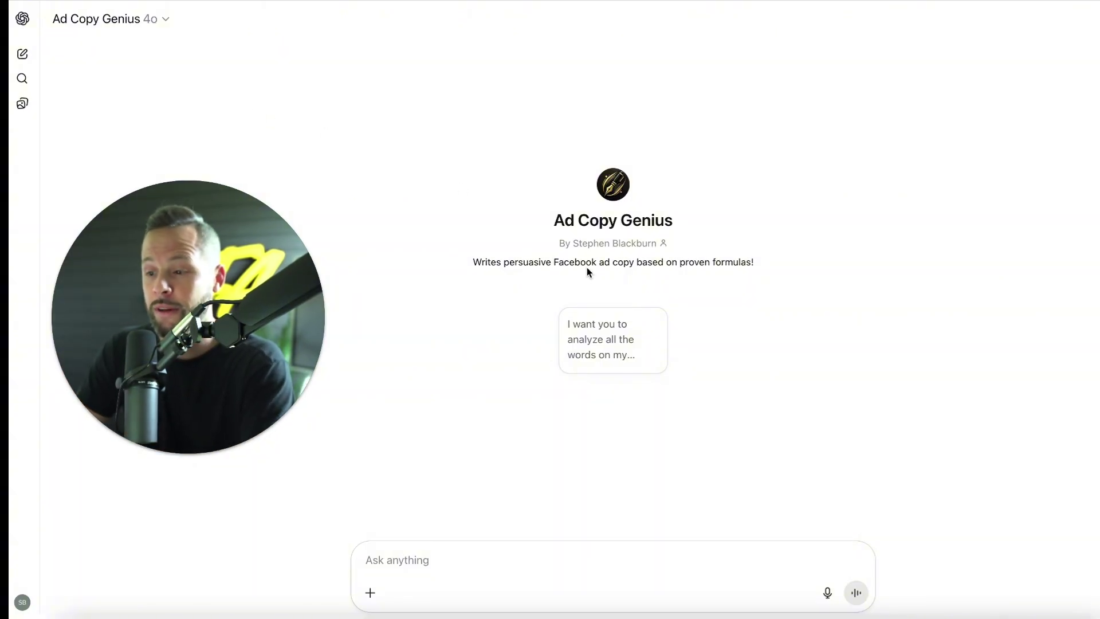
Send Ad Copy Genius the suggested 'I want you to analyze all the words on my...' prompt.
{"action": "left_click", "coordinate": [611, 339]}
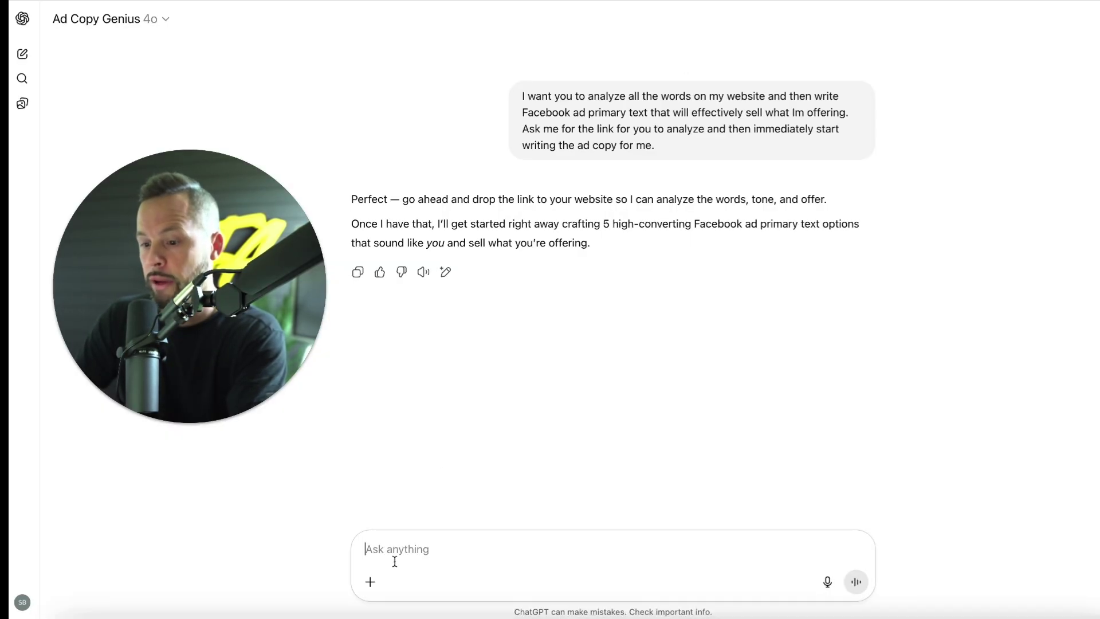
Send the accelerator page link and read through the five generated ad copy options.
{"action": "type", "text": "https://www.richfromanywhere.com/accelerator"}
{"action": "key", "text": "Return"}
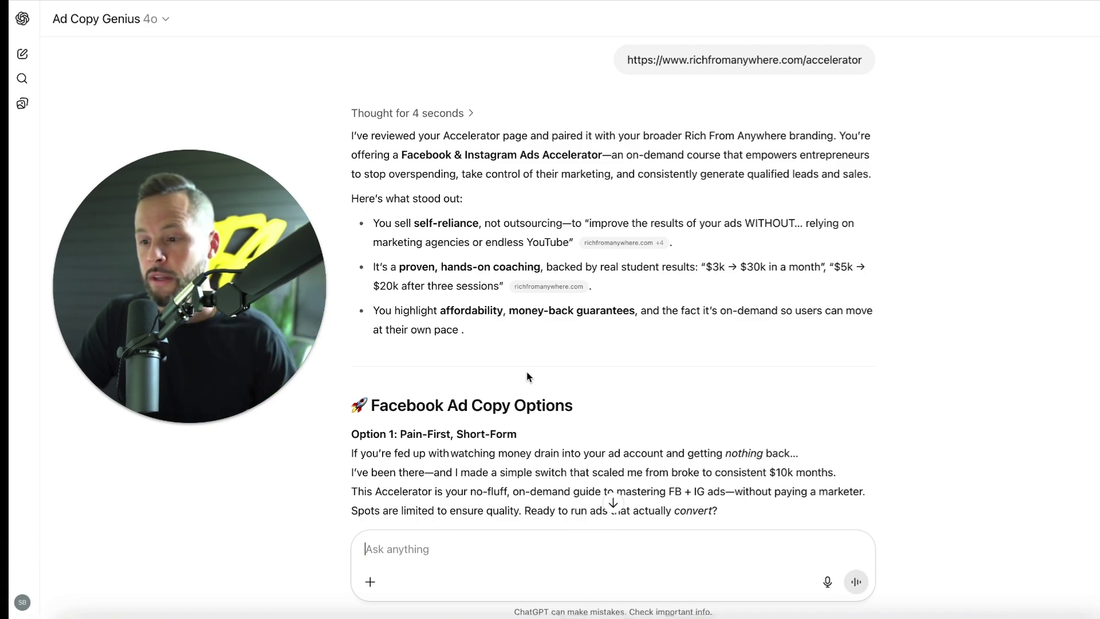
{"action": "scroll", "coordinate": [527, 377], "scroll_direction": "down", "scroll_amount": 5}
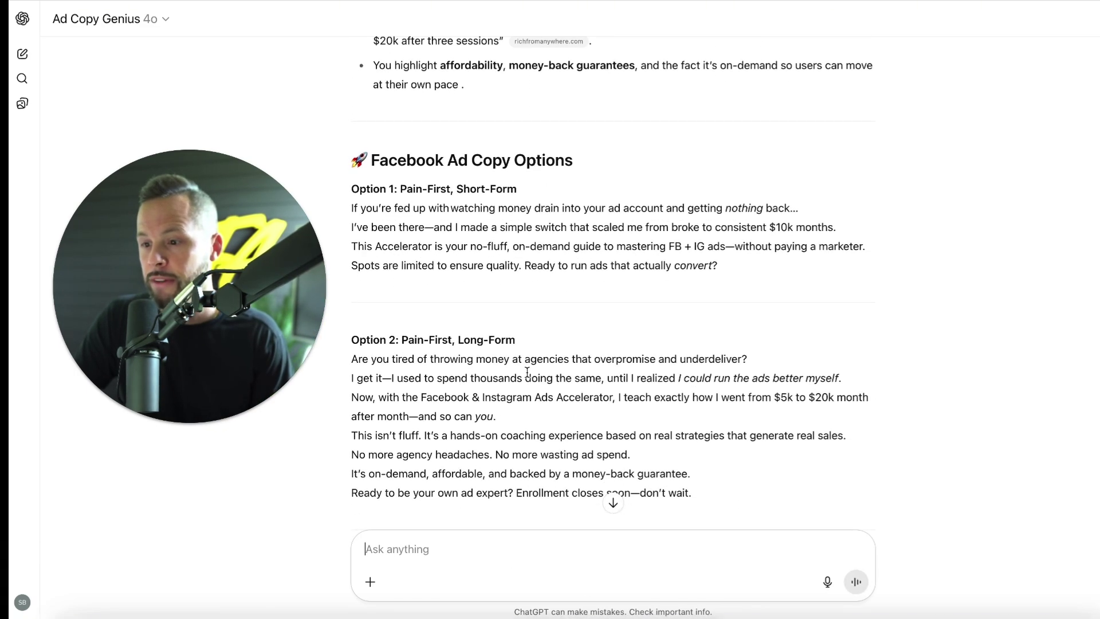
{"action": "scroll", "coordinate": [527, 372], "scroll_direction": "down", "scroll_amount": 2}
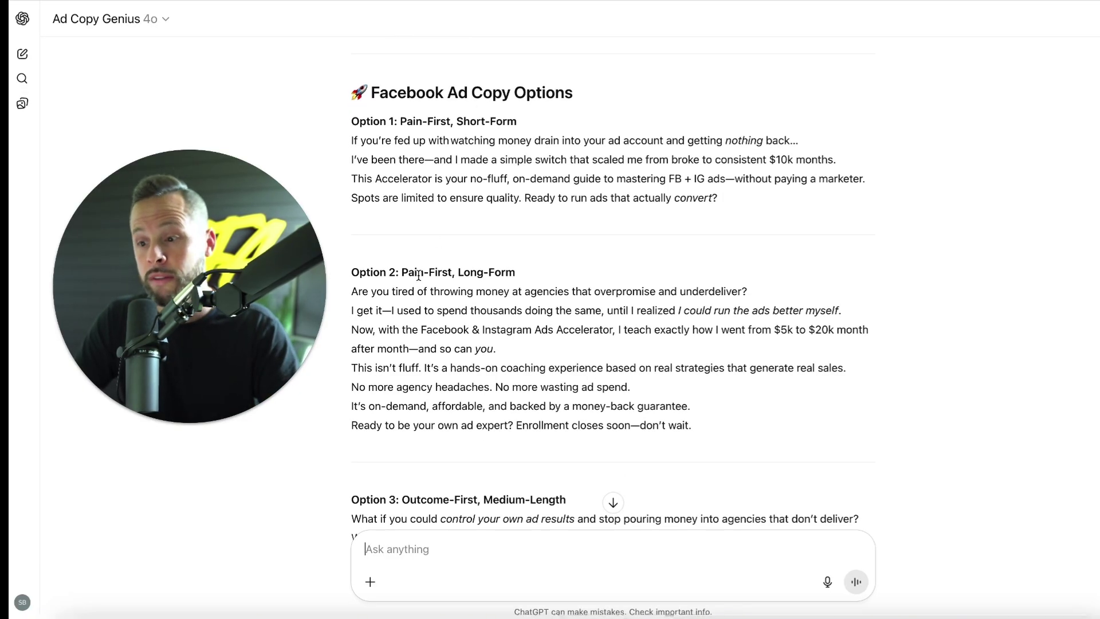
{"action": "scroll", "coordinate": [445, 355], "scroll_direction": "down", "scroll_amount": 4}
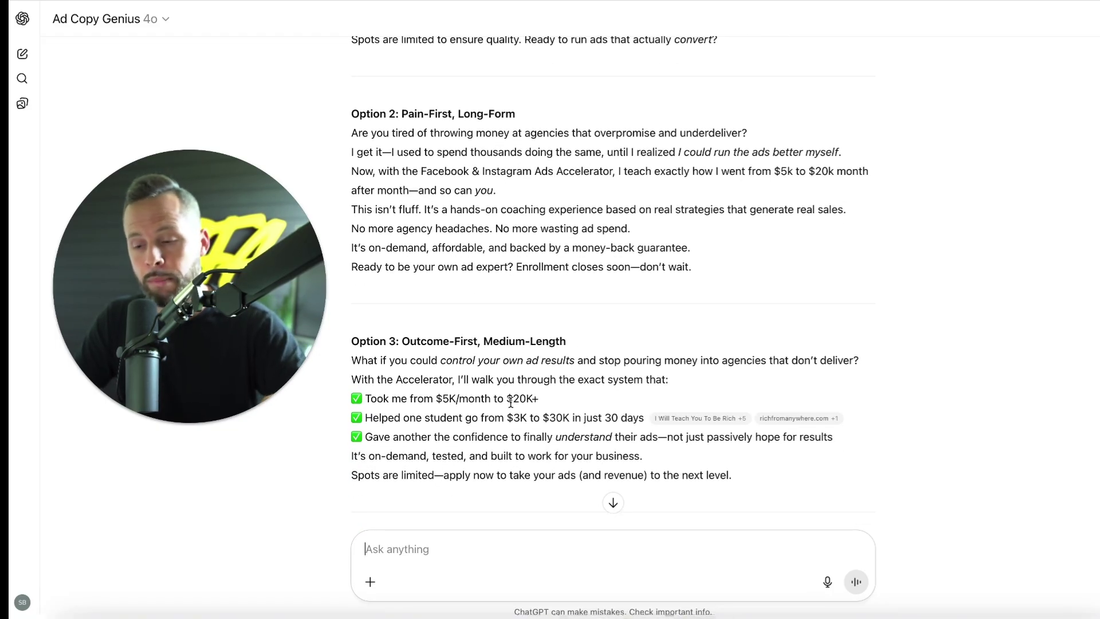
{"action": "scroll", "coordinate": [510, 403], "scroll_direction": "down", "scroll_amount": 6}
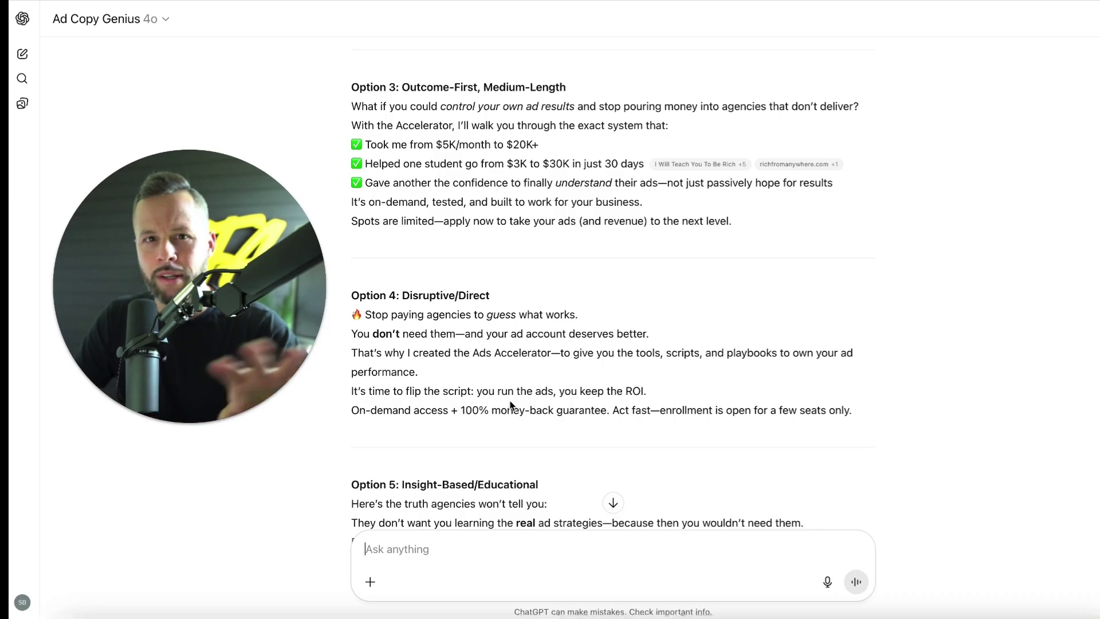
{"action": "scroll", "coordinate": [510, 407], "scroll_direction": "down", "scroll_amount": 2}
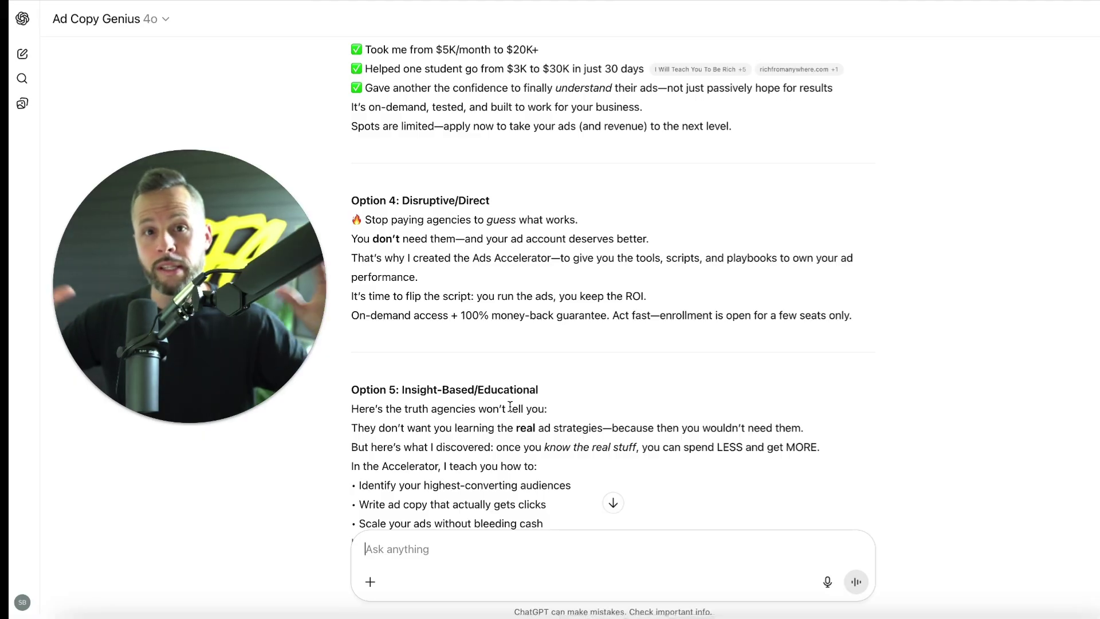
Select the whole Option 1 short-form ad copy.
{"action": "triple_click", "coordinate": [653, 149]}
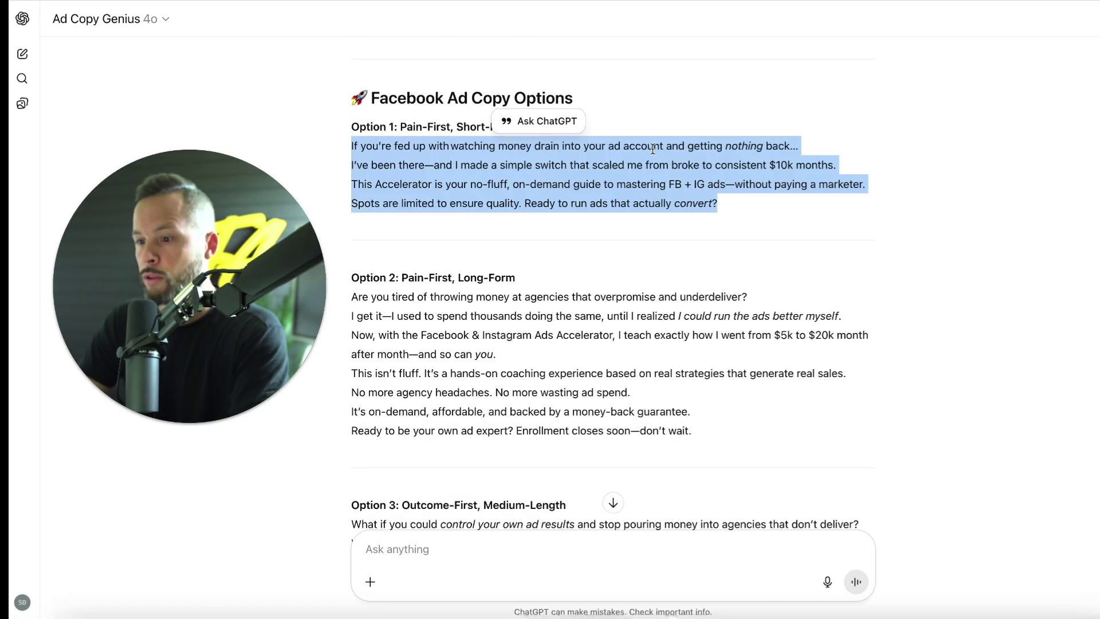
{"action": "left_click", "coordinate": [723, 180]}
{"action": "left_click_drag", "start_coordinate": [731, 208], "coordinate": [346, 152]}
{"action": "key", "text": "super+c"}
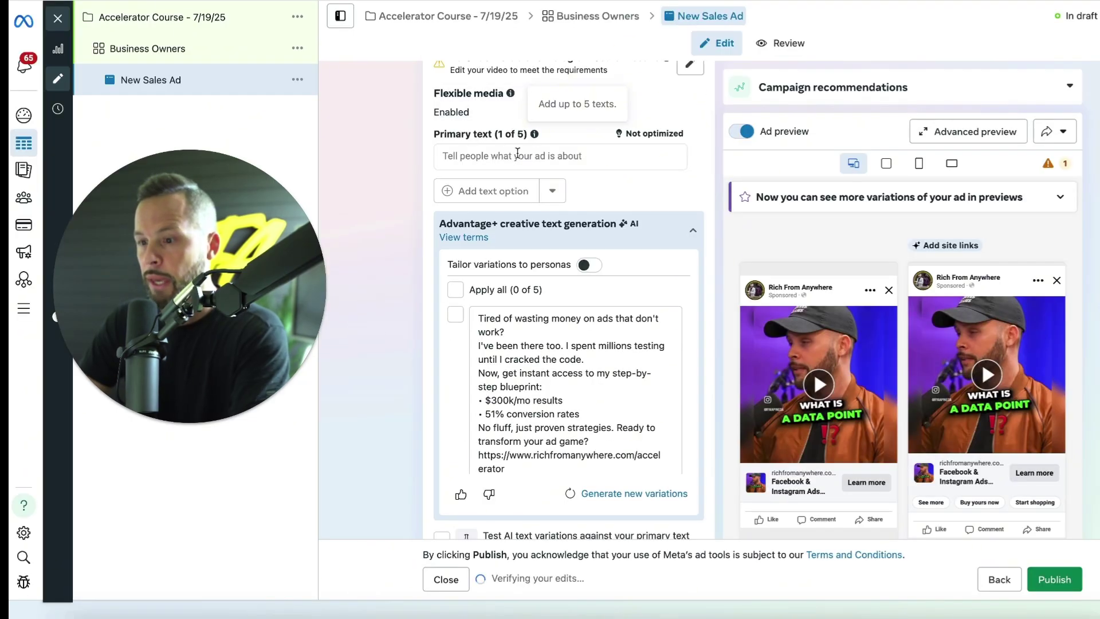
Paste Option 1 as the primary text and add Option 2's copy as a second text option.
{"action": "left_click", "coordinate": [518, 153]}
{"action": "key", "text": "super+v"}
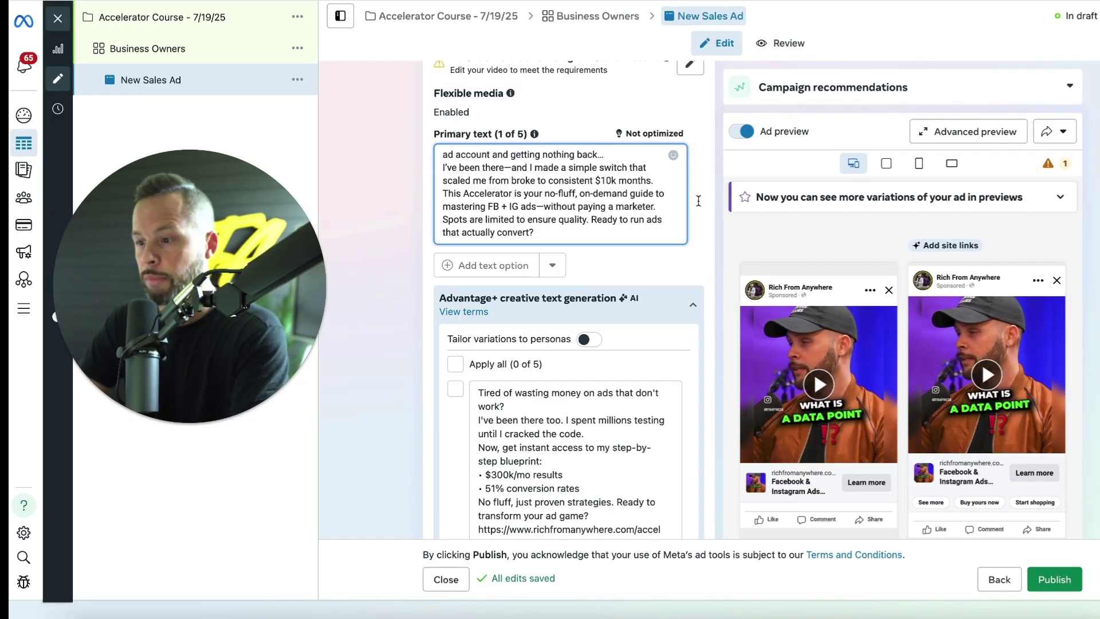
{"action": "left_click", "coordinate": [698, 201]}
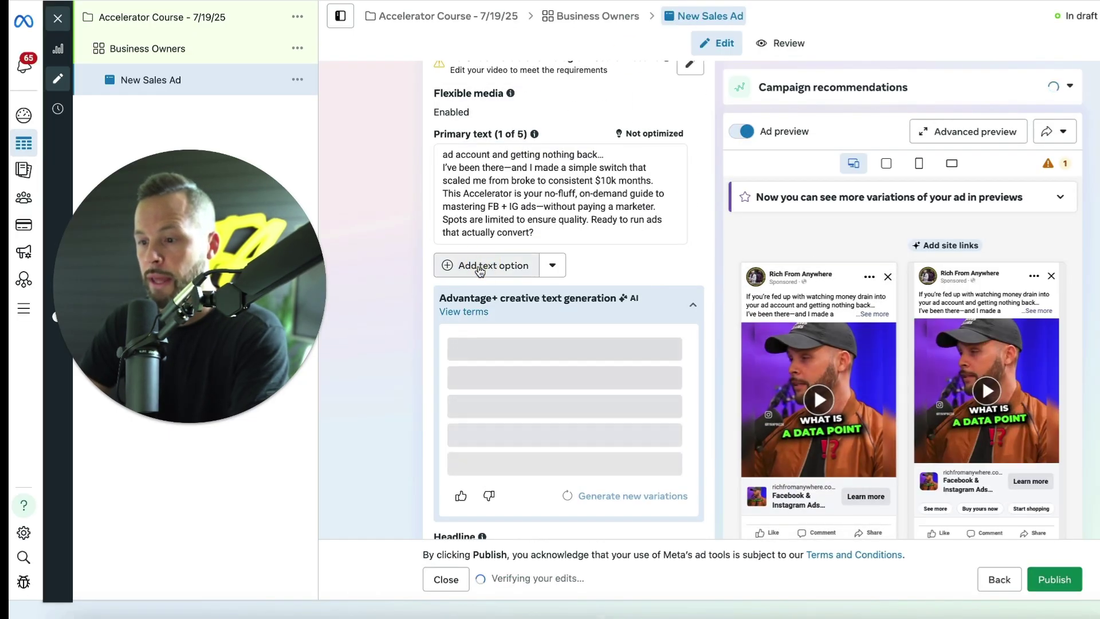
{"action": "left_click", "coordinate": [479, 266]}
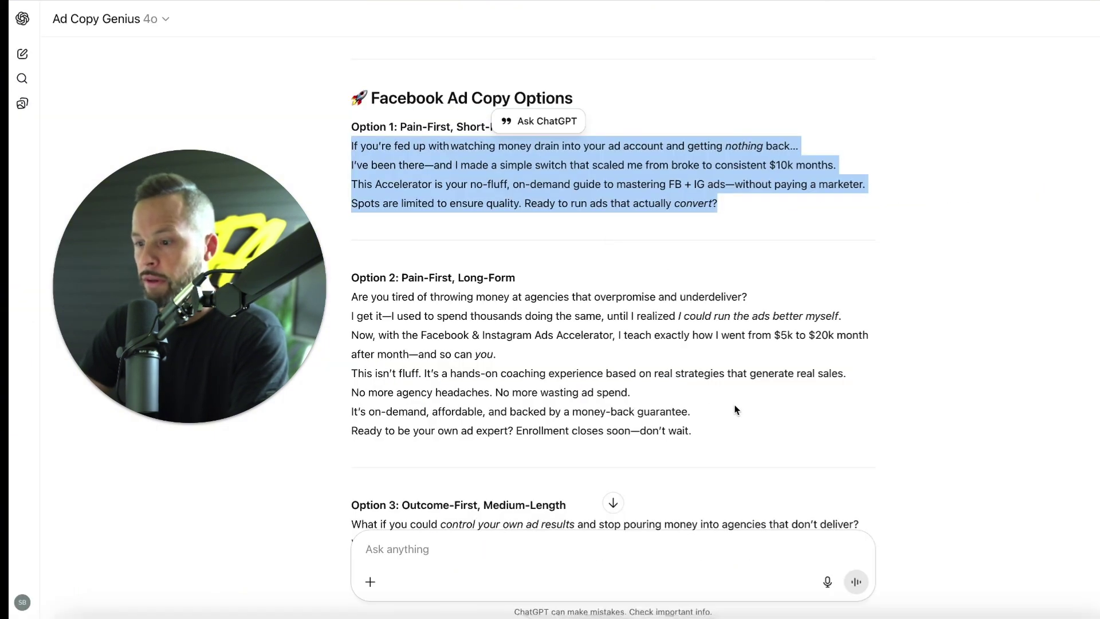
{"action": "left_click_drag", "start_coordinate": [694, 432], "coordinate": [352, 299]}
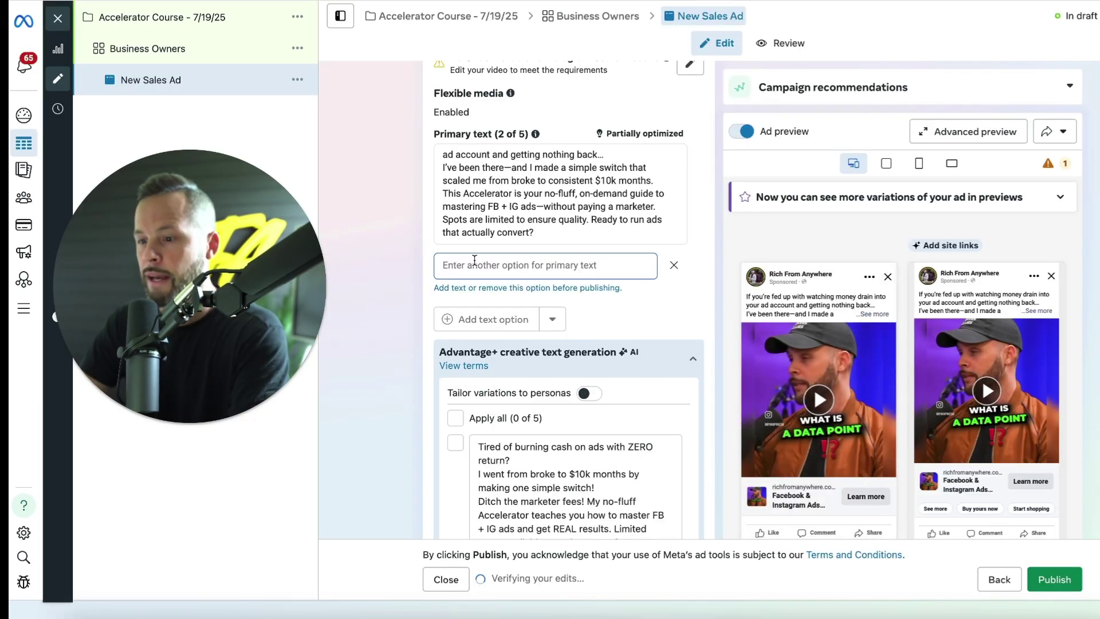
{"action": "type", "text": "Now, with the Facebook & Instagram Ads Accelerator, I teach exactly how I went from $5k to $20k month after month—and so can you. This isn't fluff. It's a hands-on coaching experience based on real strategies that generate real sales. No more agency headaches. No more wasting ad spend. It's on-demand, affordable, and backed by a money-back guarantee. Ready to be your own ad expert? Enrollment closes soon—don't wait."}
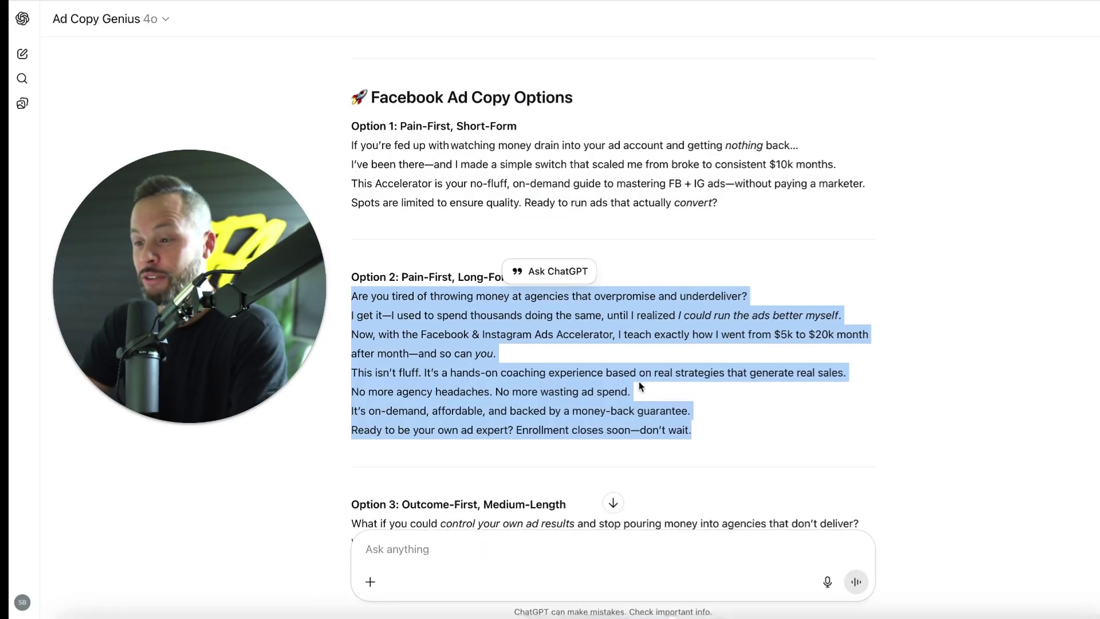
Scroll through ChatGPT's options and select the Option 3 ad copy body.
{"action": "scroll", "coordinate": [640, 387], "scroll_direction": "down", "scroll_amount": 3}
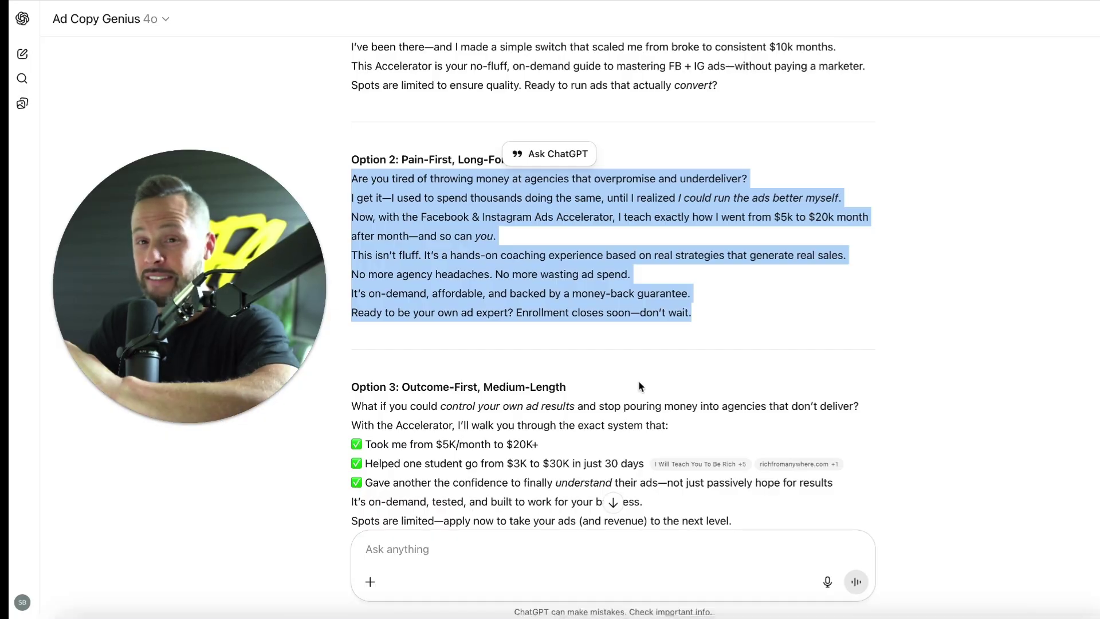
{"action": "scroll", "coordinate": [640, 387], "scroll_direction": "down", "scroll_amount": 3}
{"action": "left_click_drag", "start_coordinate": [736, 433], "coordinate": [351, 314]}
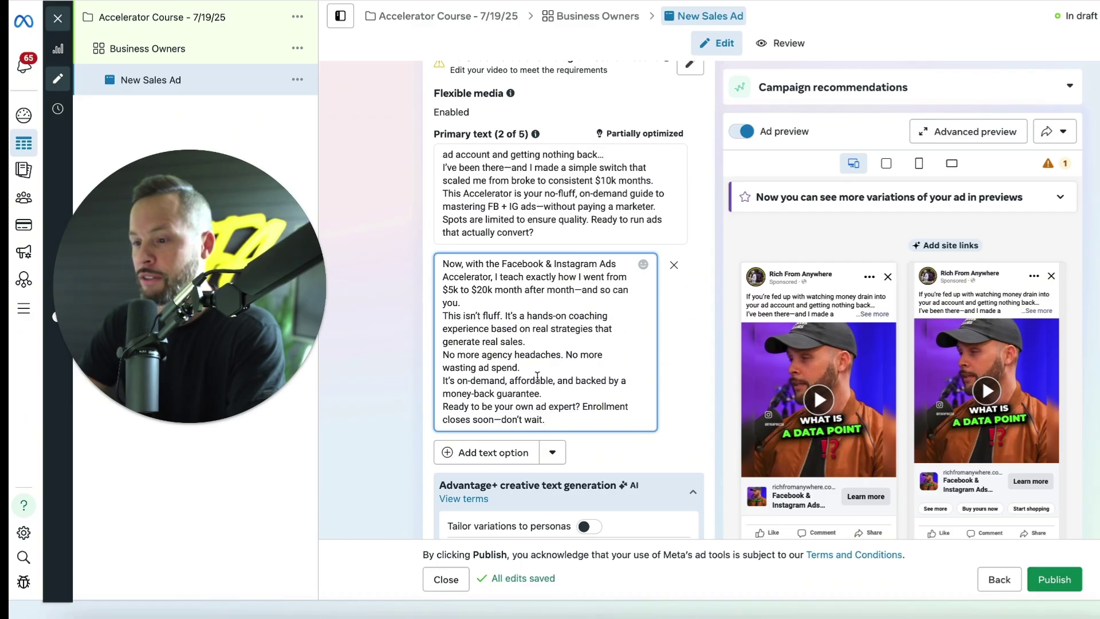
{"action": "scroll", "coordinate": [541, 401], "scroll_direction": "down", "scroll_amount": 1}
Finish the second text option, check the empty Headline field, and bring up ChatGPT's headline list.
{"action": "left_click", "coordinate": [684, 378]}
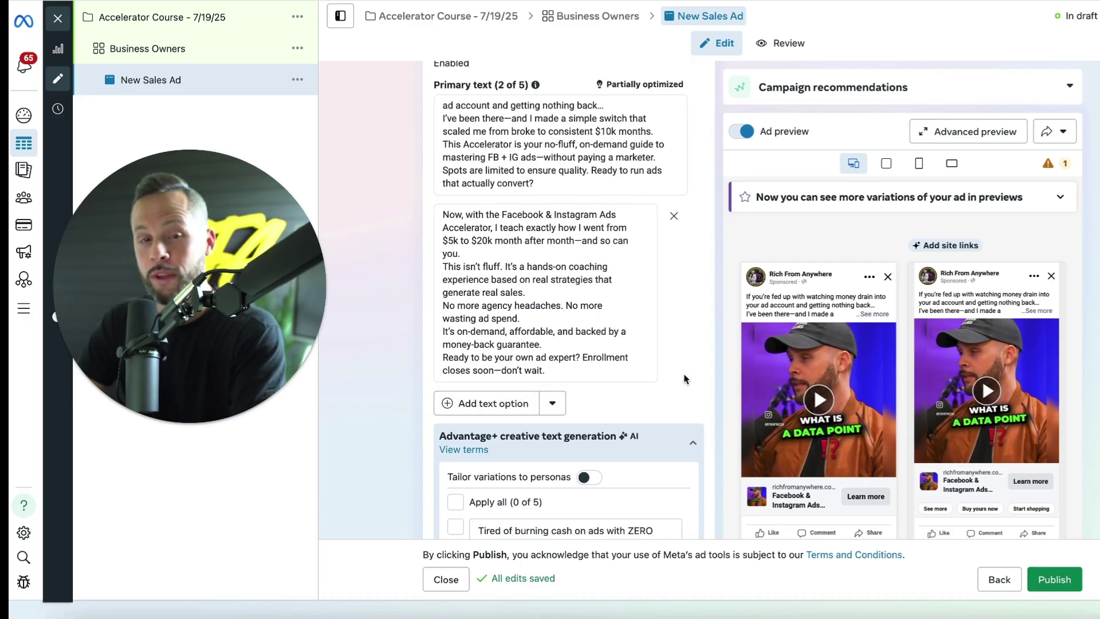
{"action": "scroll", "coordinate": [687, 389], "scroll_direction": "down", "scroll_amount": 5}
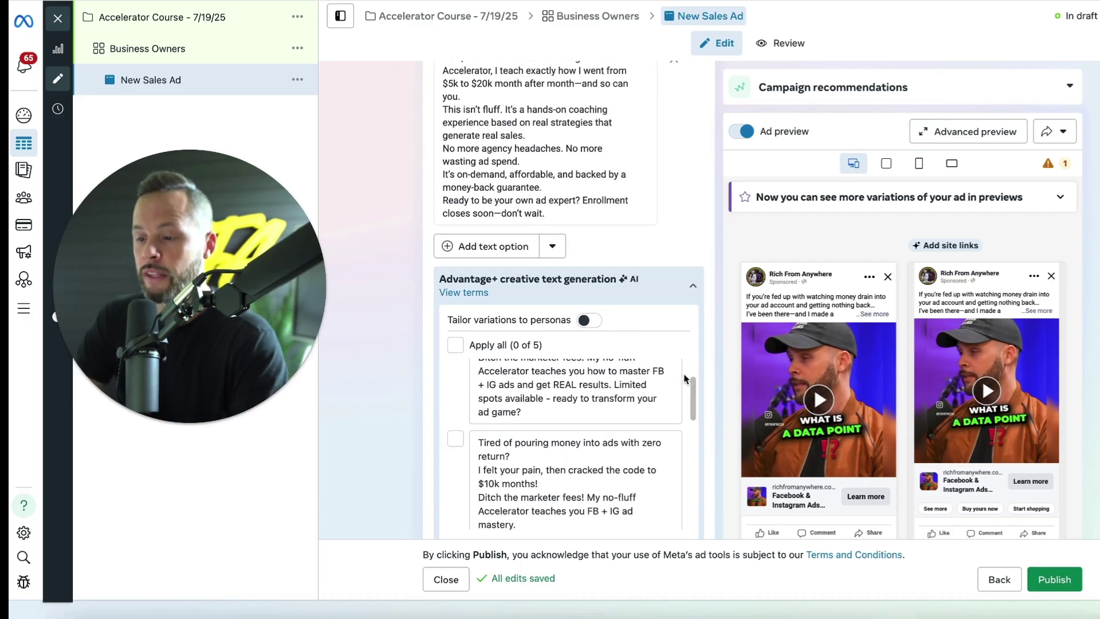
{"action": "scroll", "coordinate": [714, 402], "scroll_direction": "down", "scroll_amount": 6}
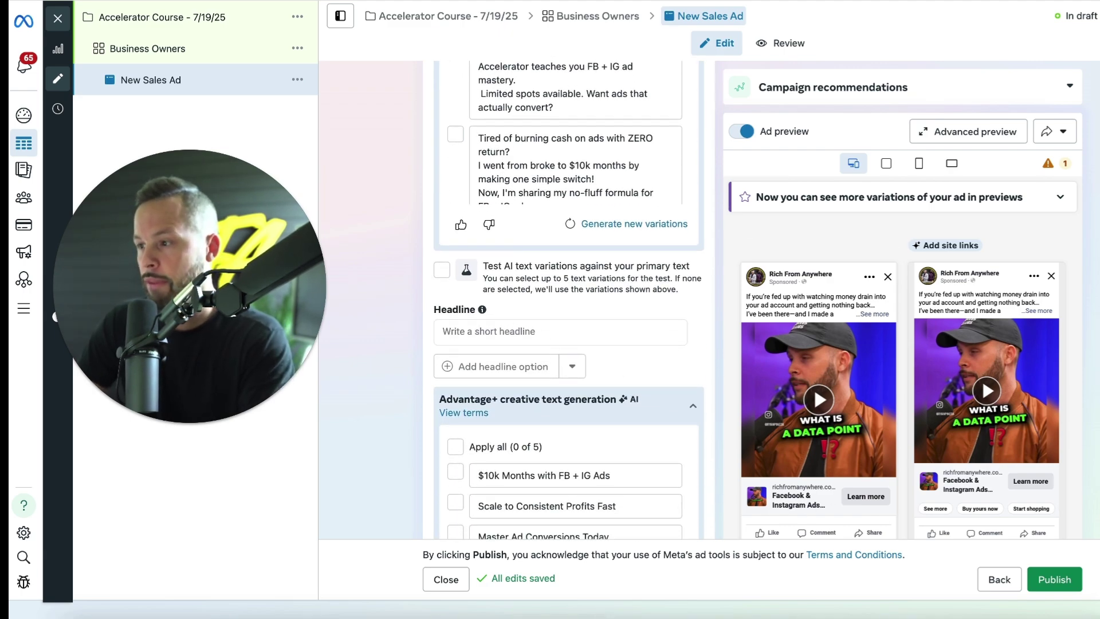
{"action": "key", "text": "super+Tab"}
{"action": "scroll", "coordinate": [746, 290], "scroll_direction": "down", "scroll_amount": 15}
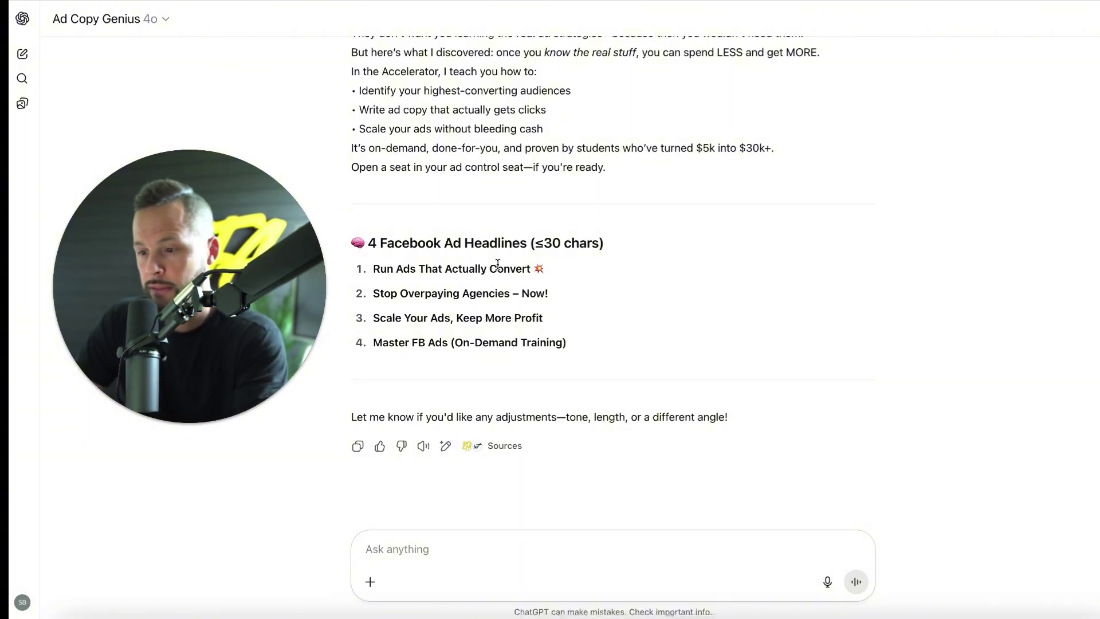
Paste 'Run Ads That Actually Convert' as the first headline and select 'Stop Overpaying Agencies – Now!'.
{"action": "left_click_drag", "start_coordinate": [374, 269], "coordinate": [563, 270]}
{"action": "key", "text": "ctrl+c"}
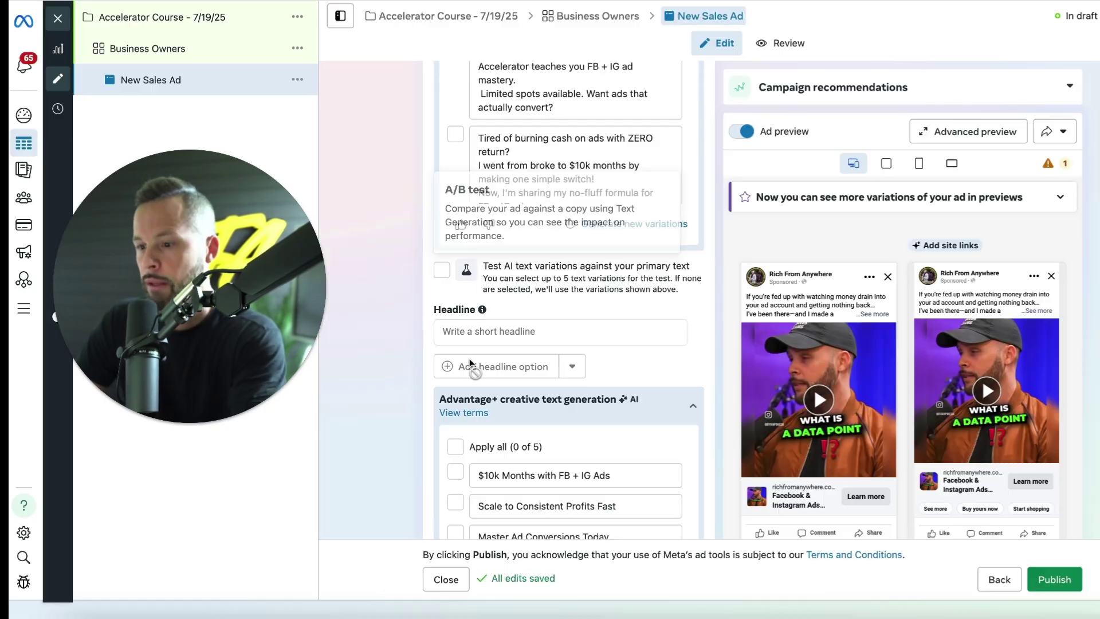
{"action": "left_click", "coordinate": [474, 332]}
{"action": "key", "text": "ctrl+v"}
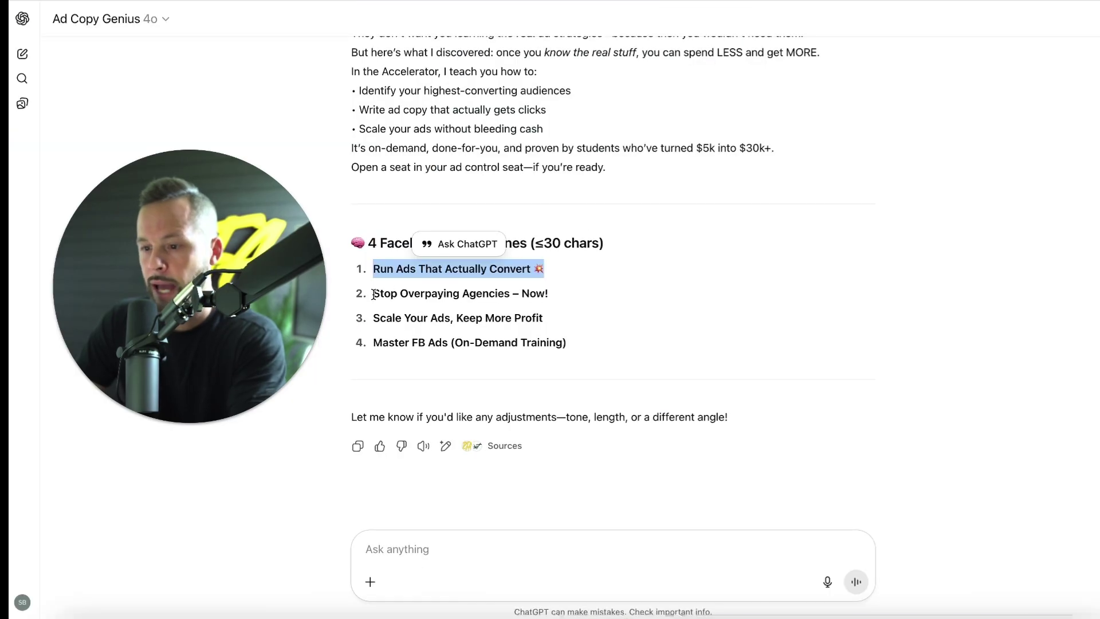
{"action": "left_click_drag", "start_coordinate": [374, 295], "coordinate": [582, 295]}
{"action": "key", "text": "super+c"}
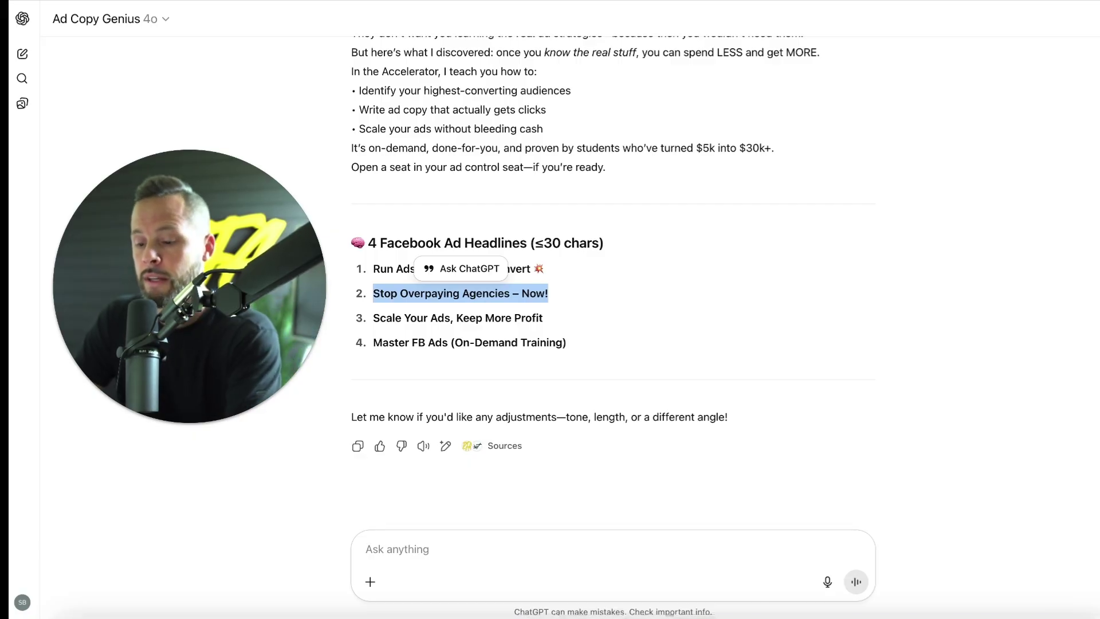
{"action": "left_click", "coordinate": [467, 366]}
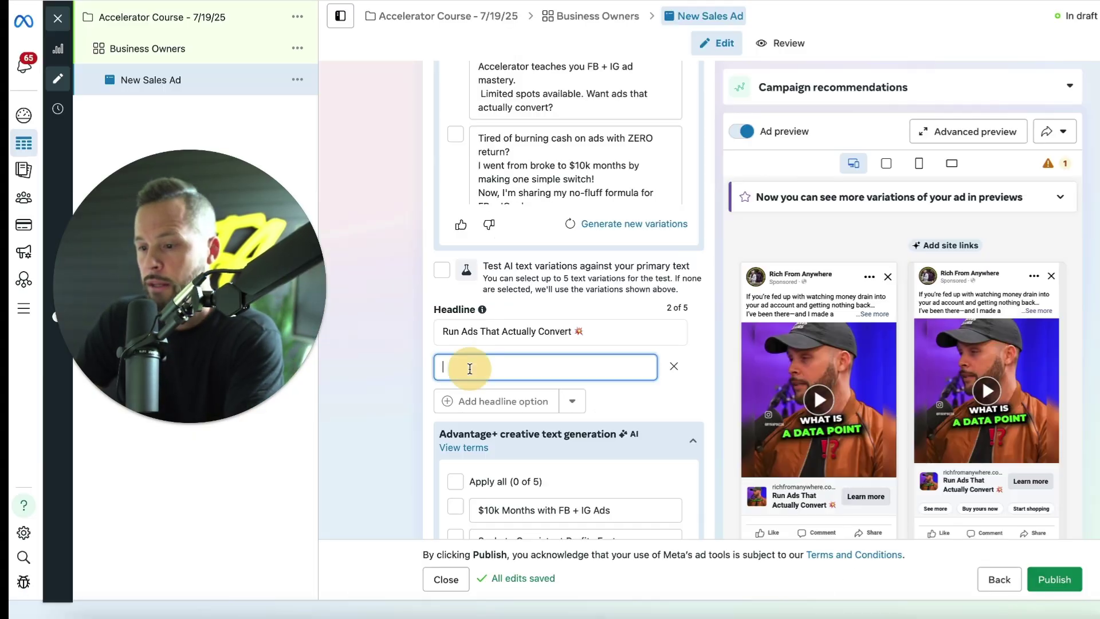
Paste 'Stop Overpaying Agencies – Now!' as the second headline and review the ad previews.
{"action": "key", "text": "super+v"}
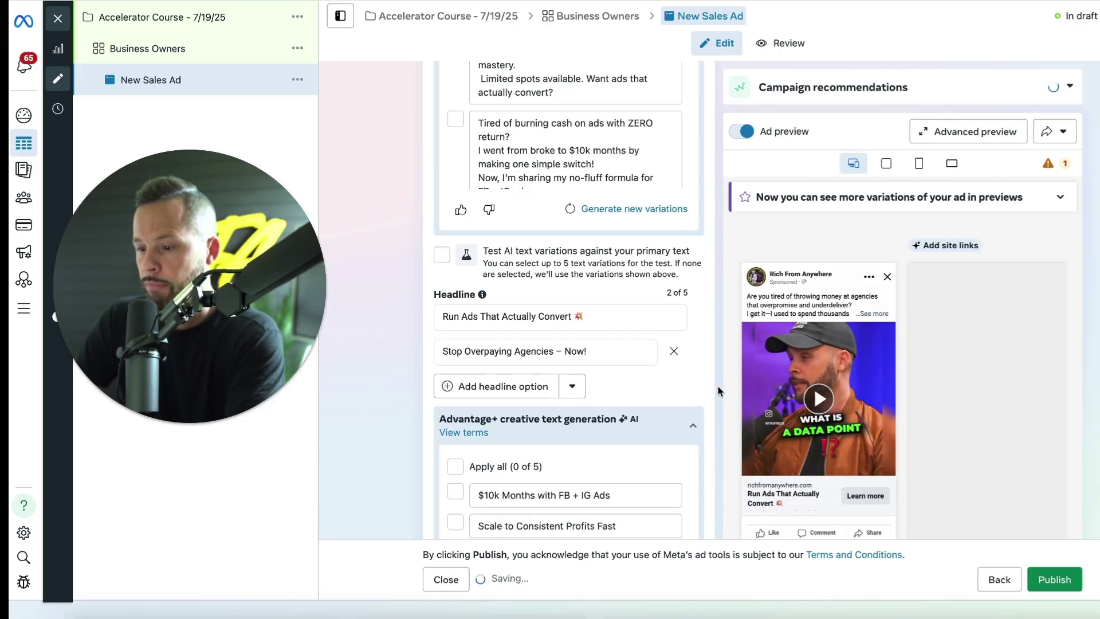
{"action": "scroll", "coordinate": [717, 388], "scroll_direction": "down", "scroll_amount": 8}
{"action": "scroll", "coordinate": [717, 386], "scroll_direction": "down", "scroll_amount": 1}
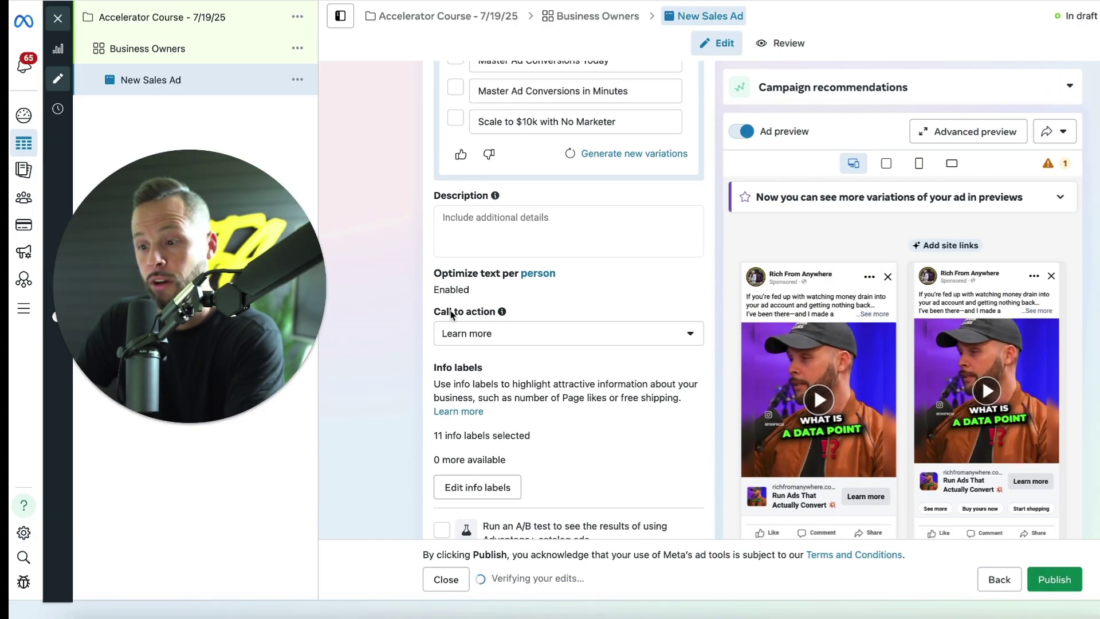
{"action": "scroll", "coordinate": [581, 413], "scroll_direction": "down", "scroll_amount": 1}
{"action": "scroll", "coordinate": [580, 412], "scroll_direction": "down", "scroll_amount": 10}
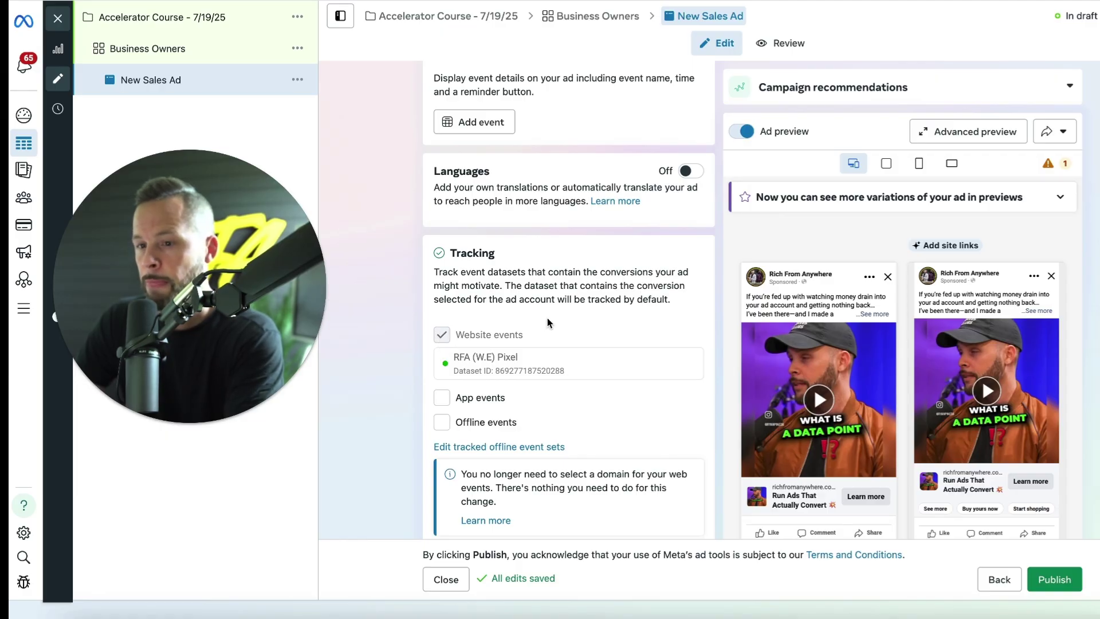
{"action": "scroll", "coordinate": [548, 317], "scroll_direction": "up", "scroll_amount": 15}
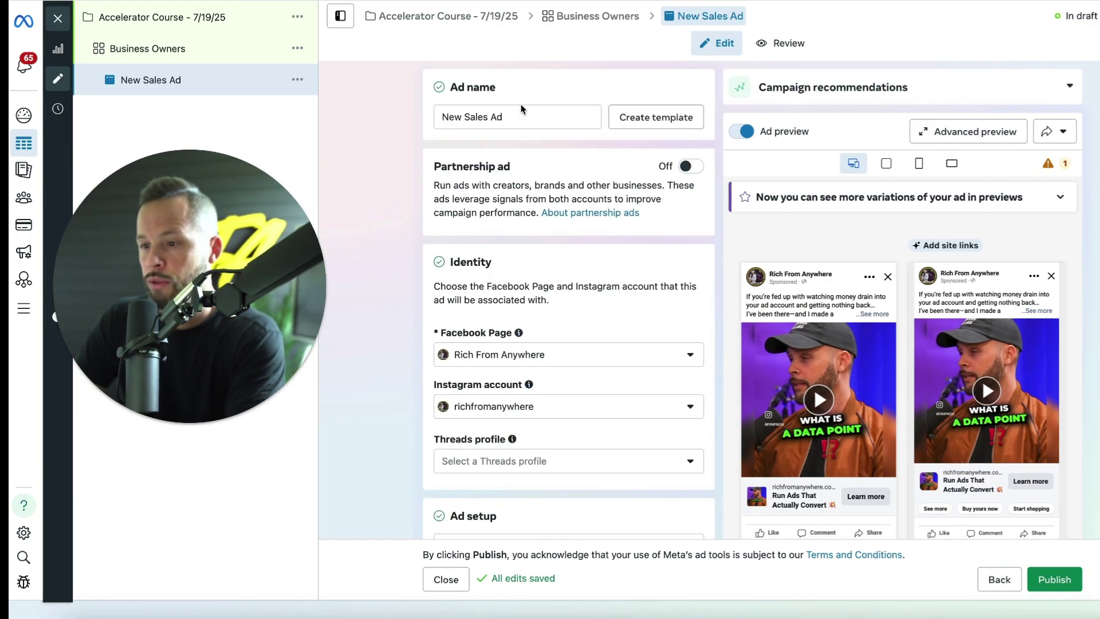
Rename the ad to a clip title naming the speaker featured in the video.
{"action": "triple_click", "coordinate": [523, 113]}
{"action": "type", "text": "Ryan Pi"}
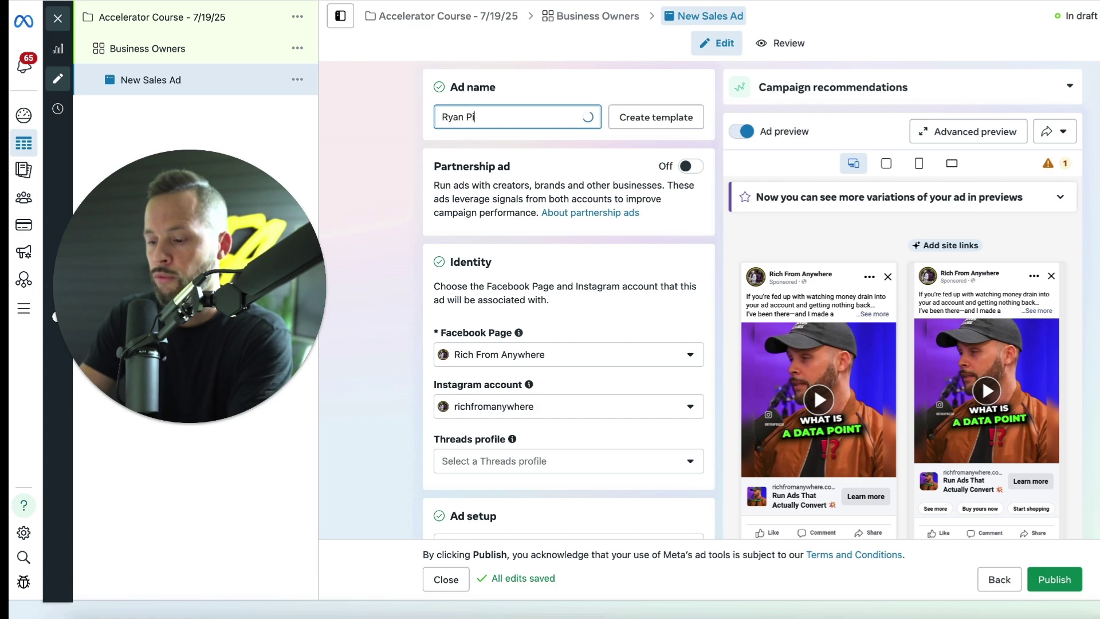
{"action": "type", "text": "neda Clip"}
{"action": "left_click", "coordinate": [634, 88]}
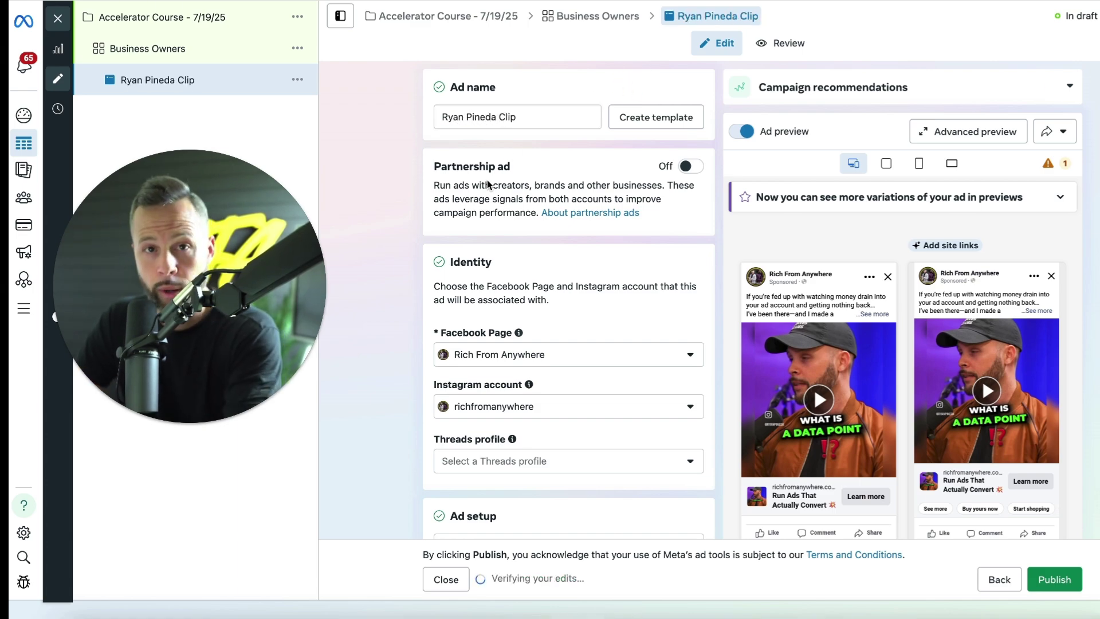
Quick-duplicate the clip ad, delete the video from the copy, and bring up the Add media choices.
{"action": "left_click", "coordinate": [299, 81]}
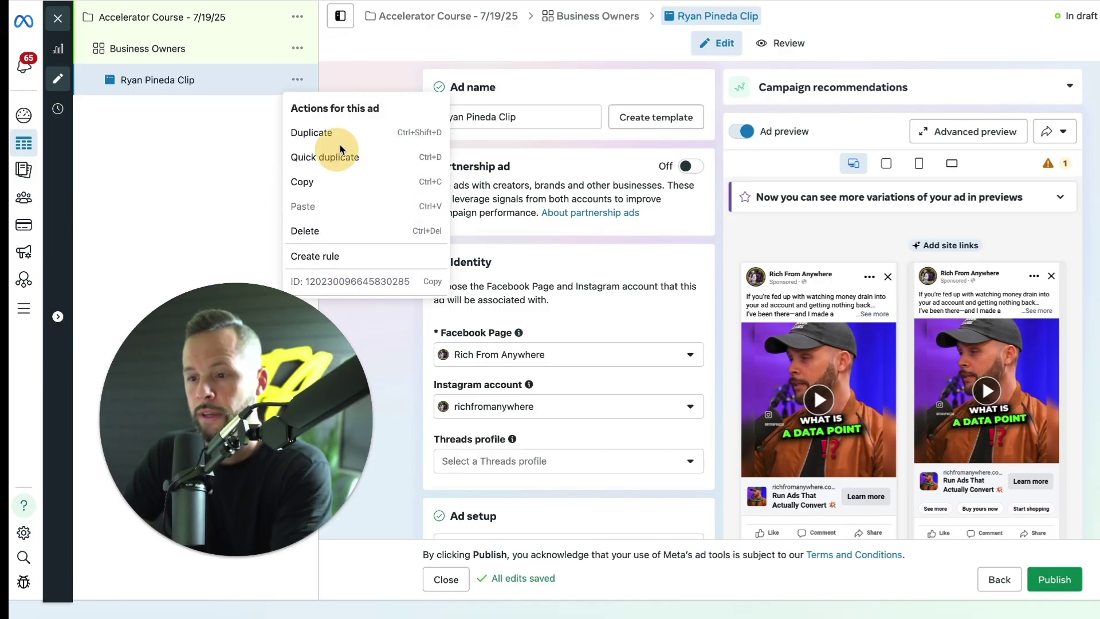
{"action": "left_click", "coordinate": [324, 158]}
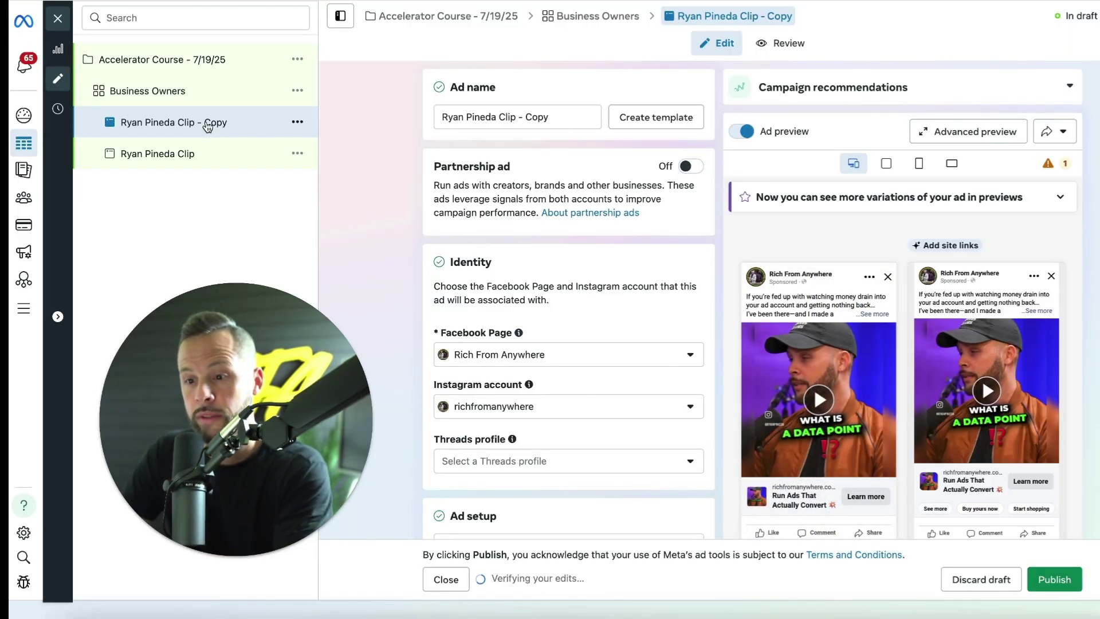
{"action": "scroll", "coordinate": [498, 242], "scroll_direction": "down", "scroll_amount": 3}
{"action": "scroll", "coordinate": [496, 242], "scroll_direction": "down", "scroll_amount": 11}
{"action": "scroll", "coordinate": [535, 390], "scroll_direction": "down", "scroll_amount": 10}
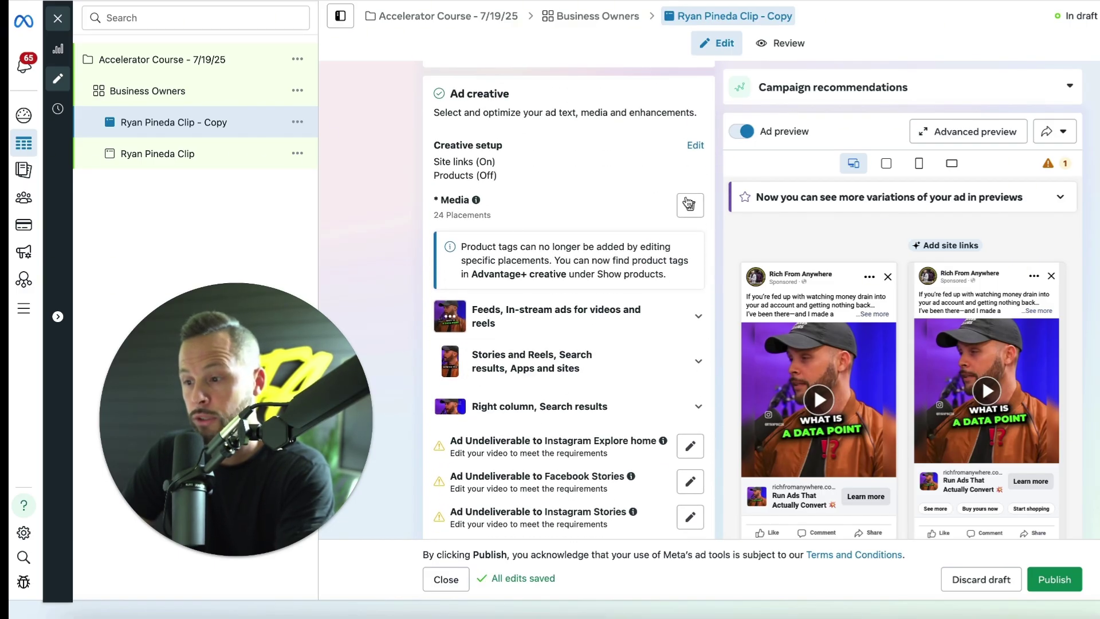
{"action": "left_click", "coordinate": [690, 206]}
{"action": "left_click", "coordinate": [483, 236]}
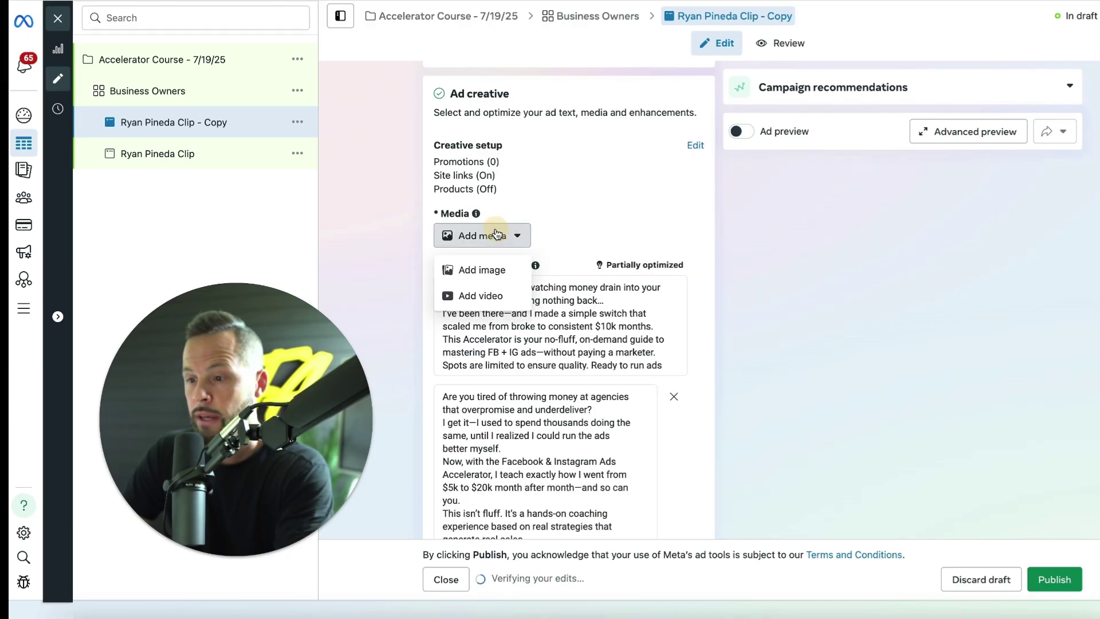
Add the 1440 × 1080 meeting-room presentation photo as the ad's image.
{"action": "left_click", "coordinate": [496, 270]}
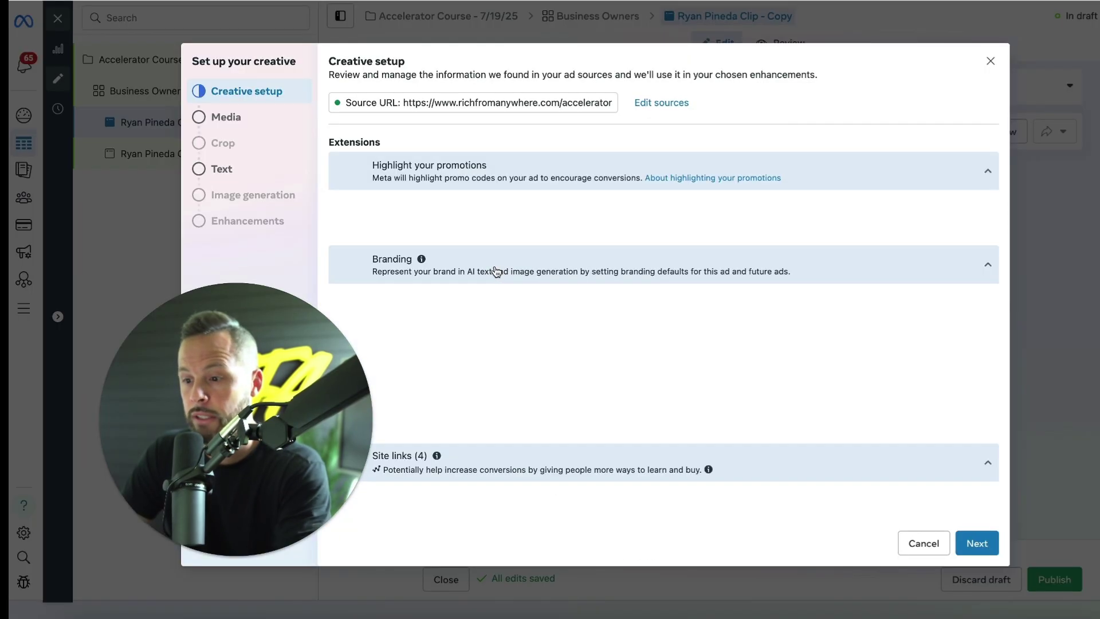
{"action": "left_click", "coordinate": [979, 544]}
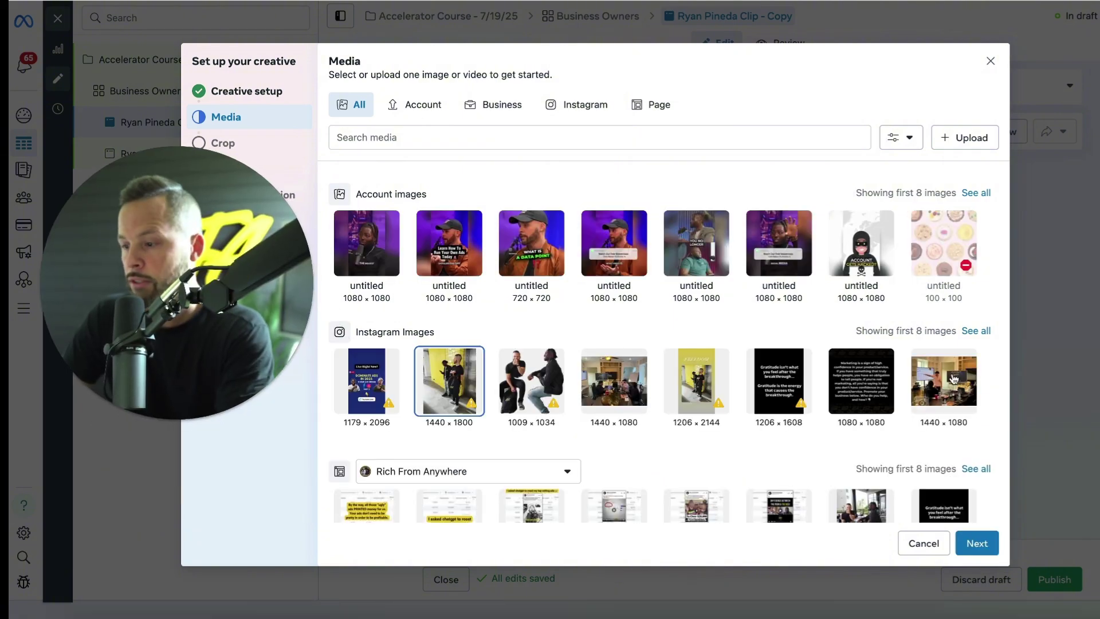
{"action": "left_click", "coordinate": [939, 376]}
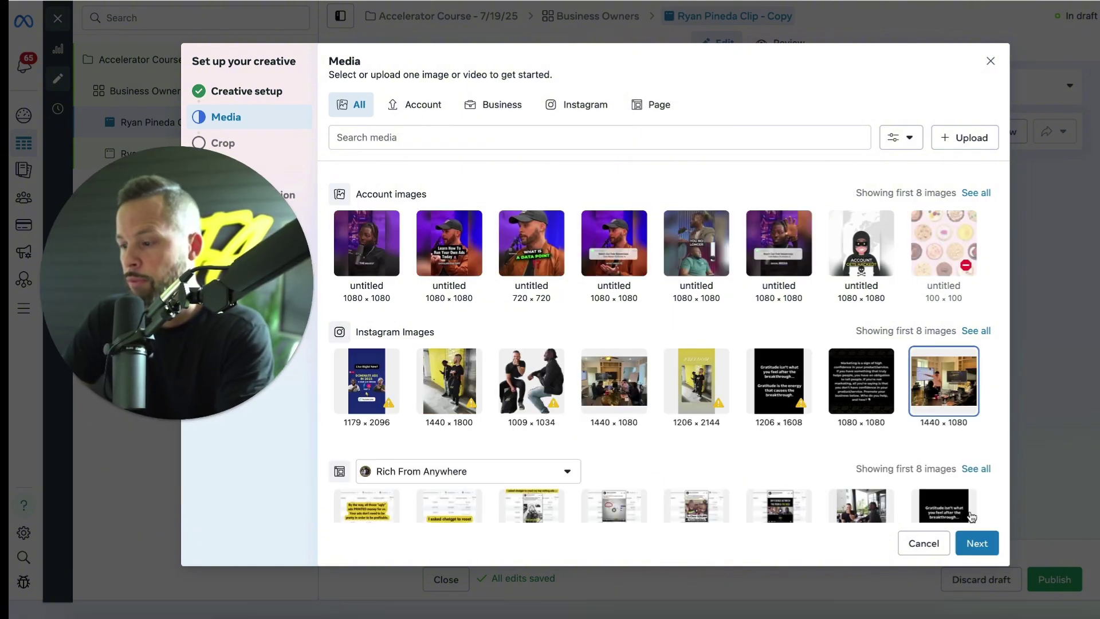
{"action": "left_click", "coordinate": [977, 543]}
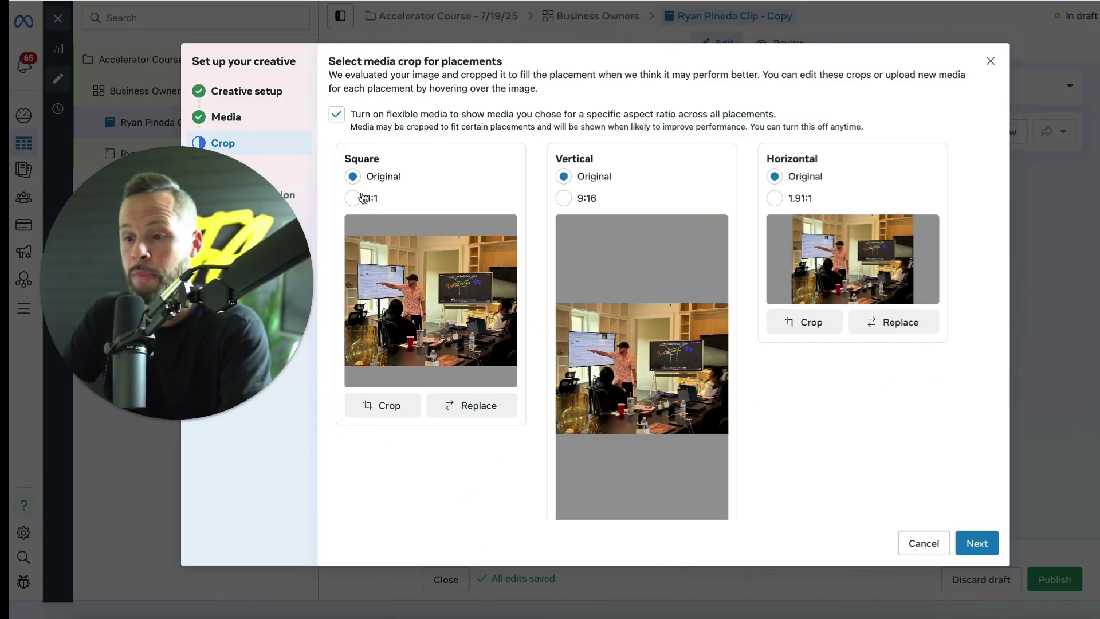
Crop the photo to 1:1, 9:16 and 1.91:1 for the square, vertical and horizontal placements.
{"action": "left_click", "coordinate": [354, 199]}
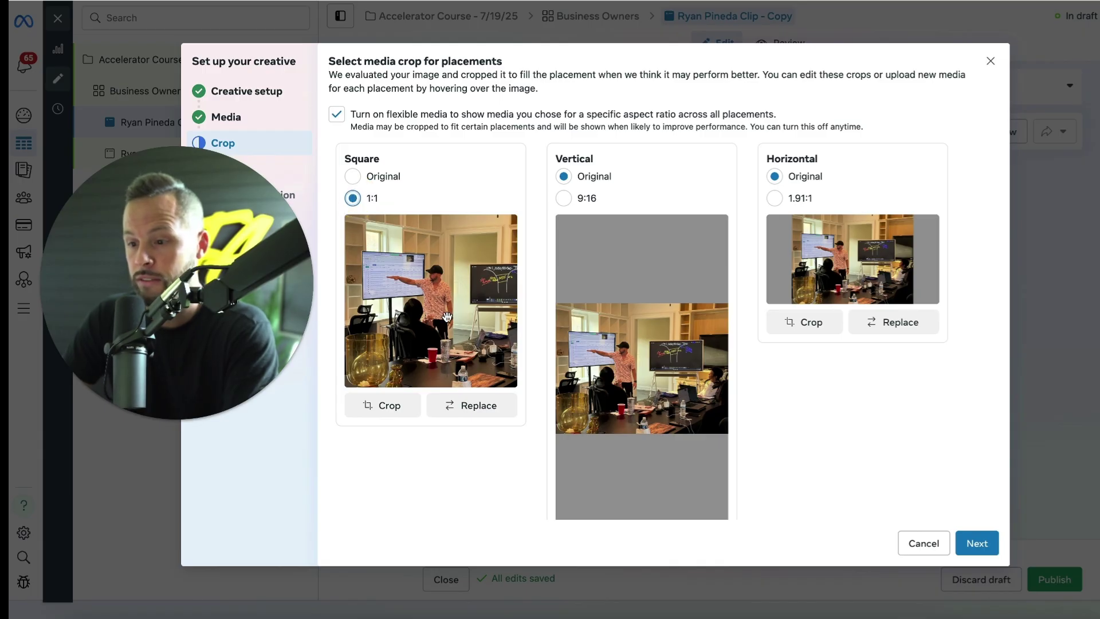
{"action": "left_click", "coordinate": [564, 198]}
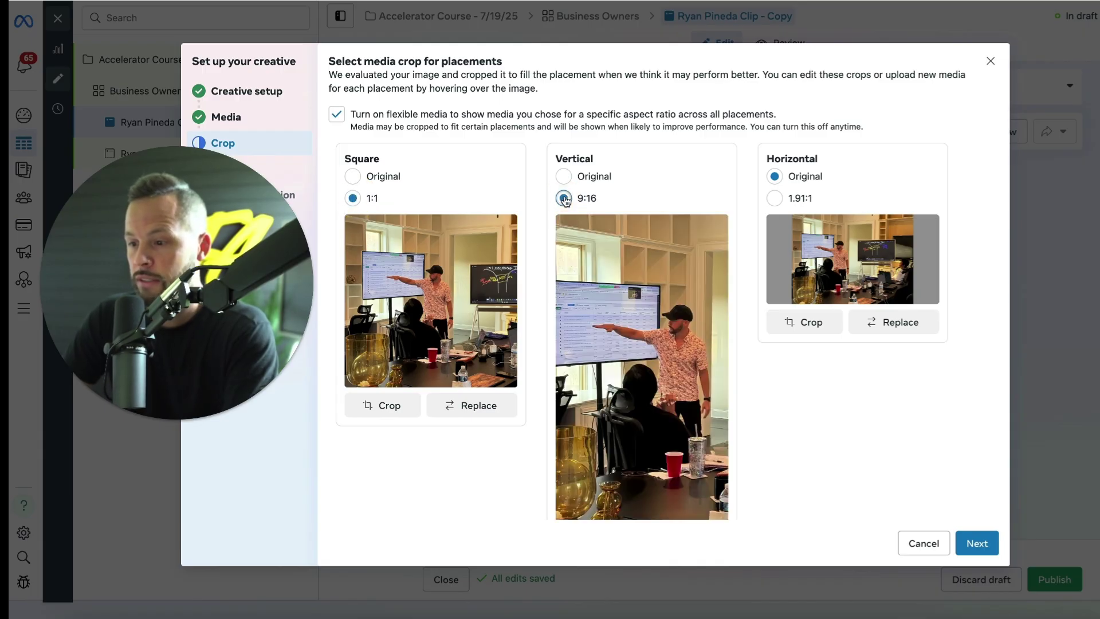
{"action": "left_click", "coordinate": [775, 199]}
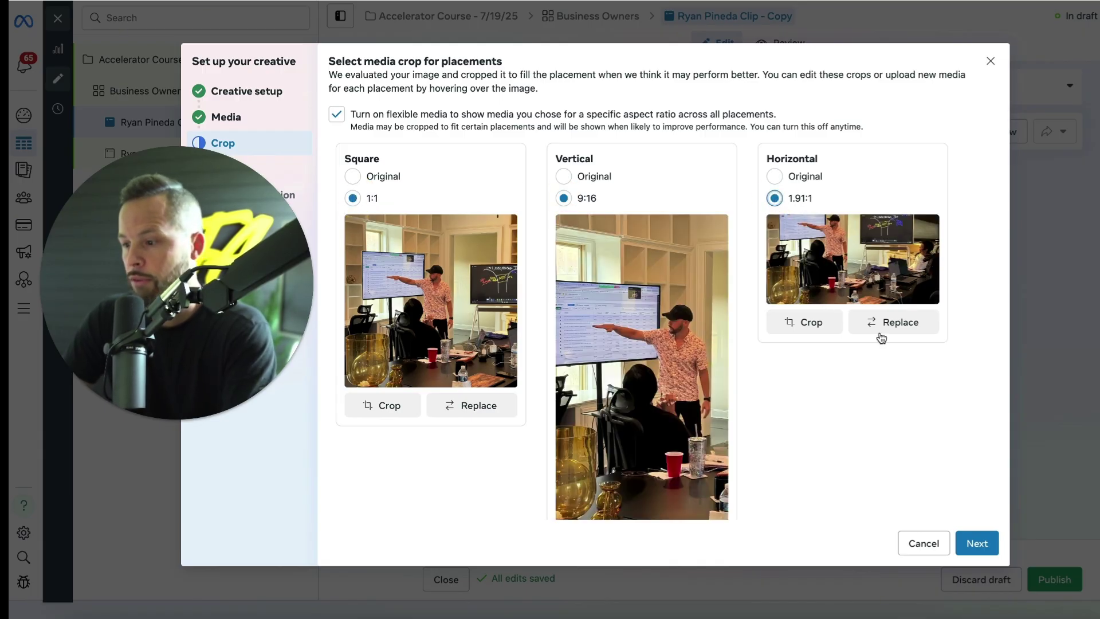
{"action": "left_click", "coordinate": [975, 542]}
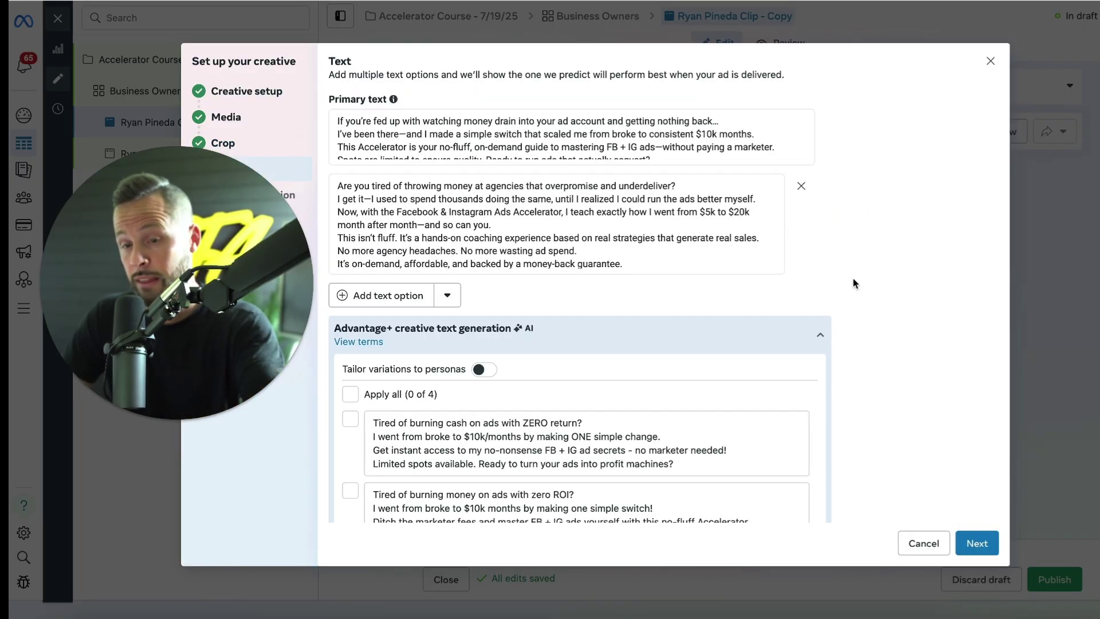
Skip AI image generation and turn off text overlays and visual touch-ups.
{"action": "left_click", "coordinate": [979, 546]}
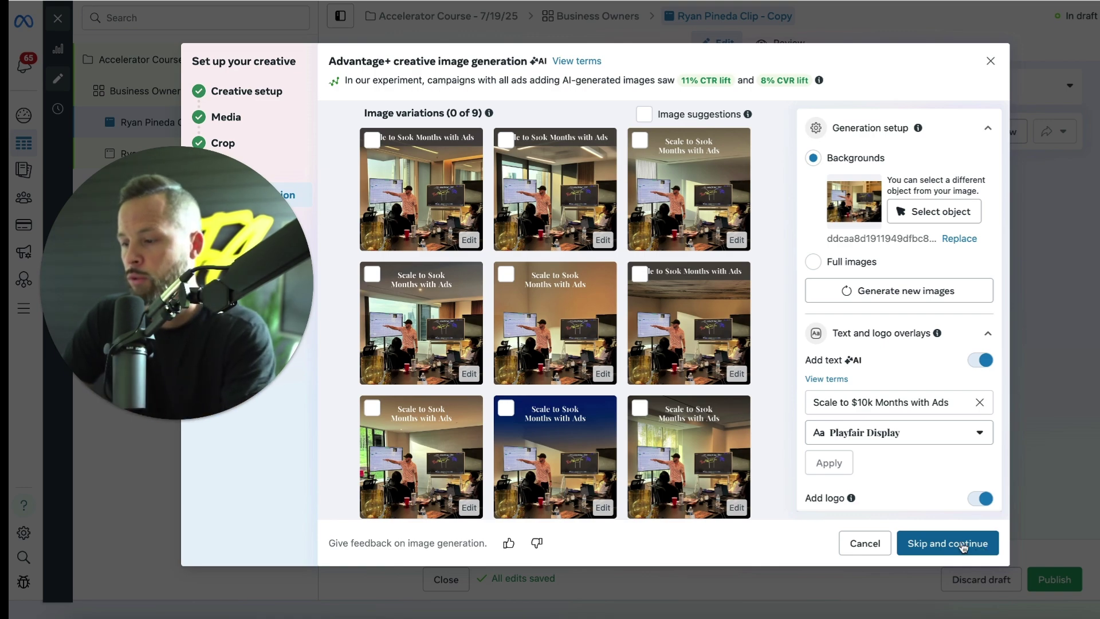
{"action": "left_click", "coordinate": [964, 545]}
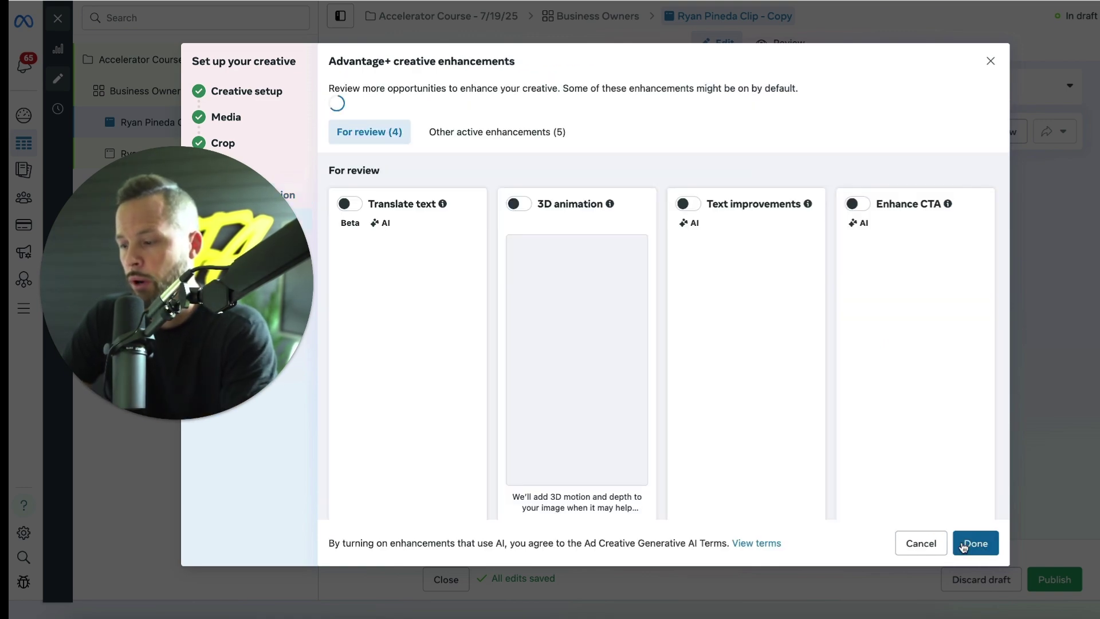
{"action": "left_click", "coordinate": [489, 106]}
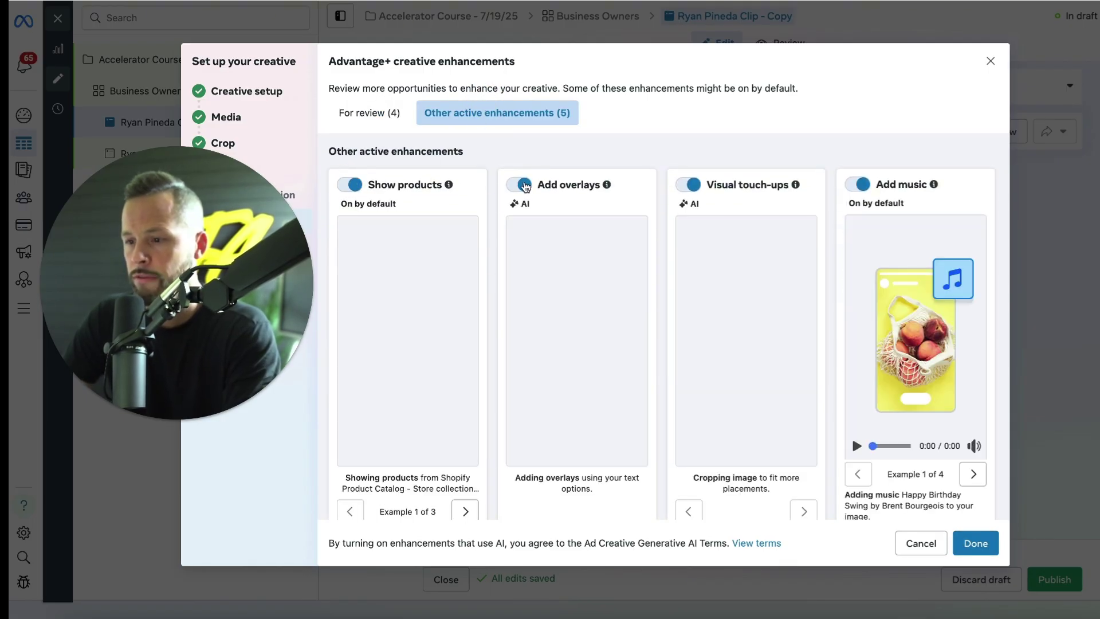
{"action": "left_click", "coordinate": [522, 184]}
{"action": "left_click", "coordinate": [688, 184]}
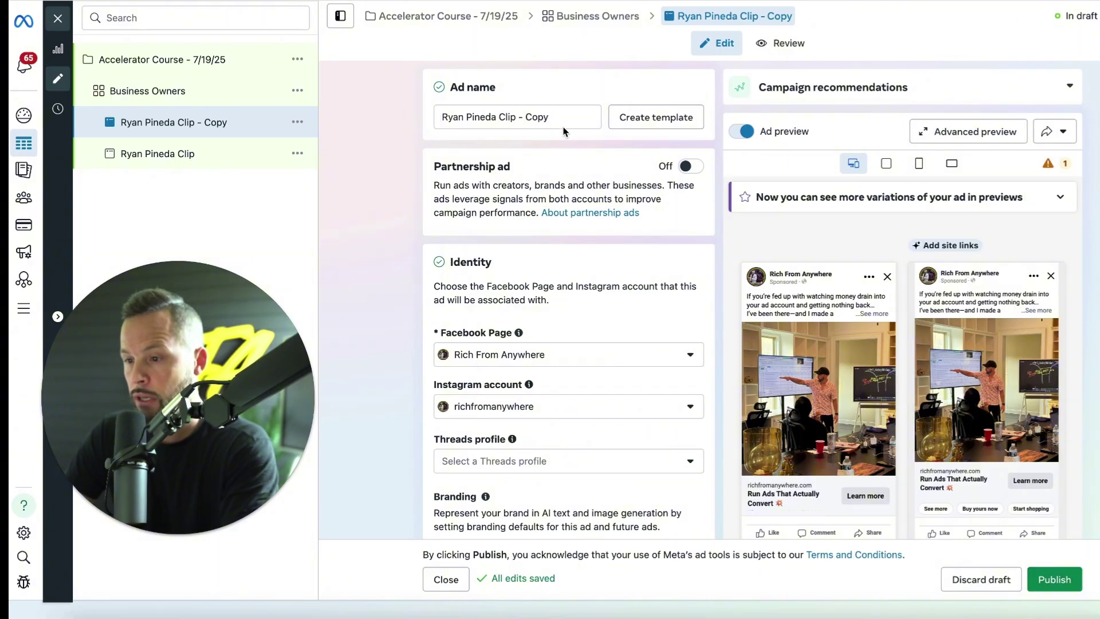
Replace the ad name with 'VIP Mastermind Pic'.
{"action": "left_click_drag", "start_coordinate": [572, 117], "coordinate": [435, 117]}
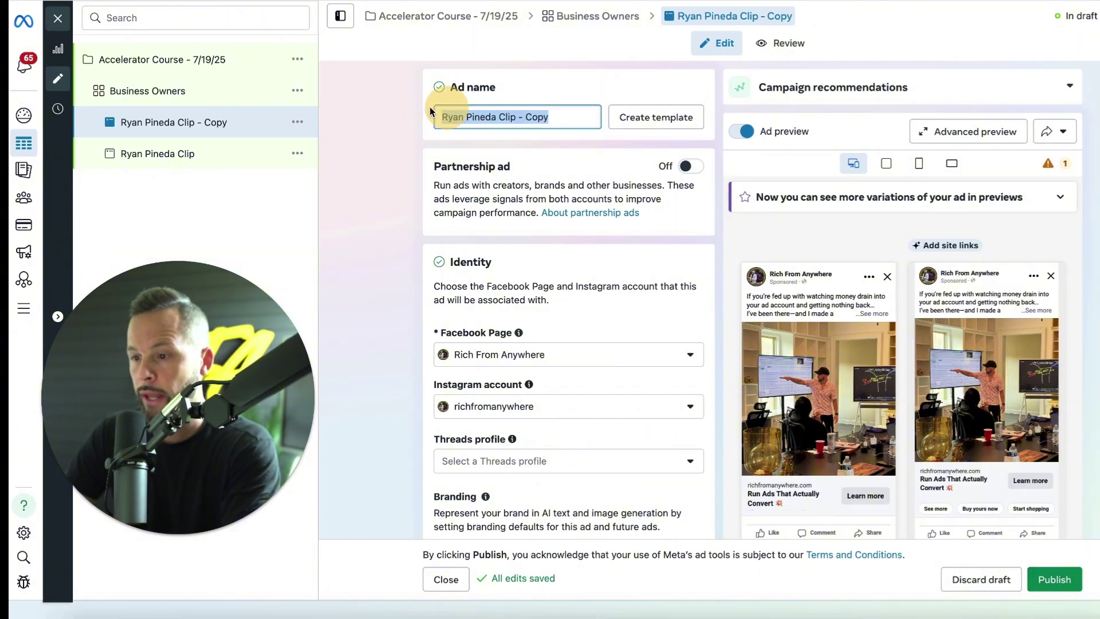
{"action": "key", "text": "BackSpace"}
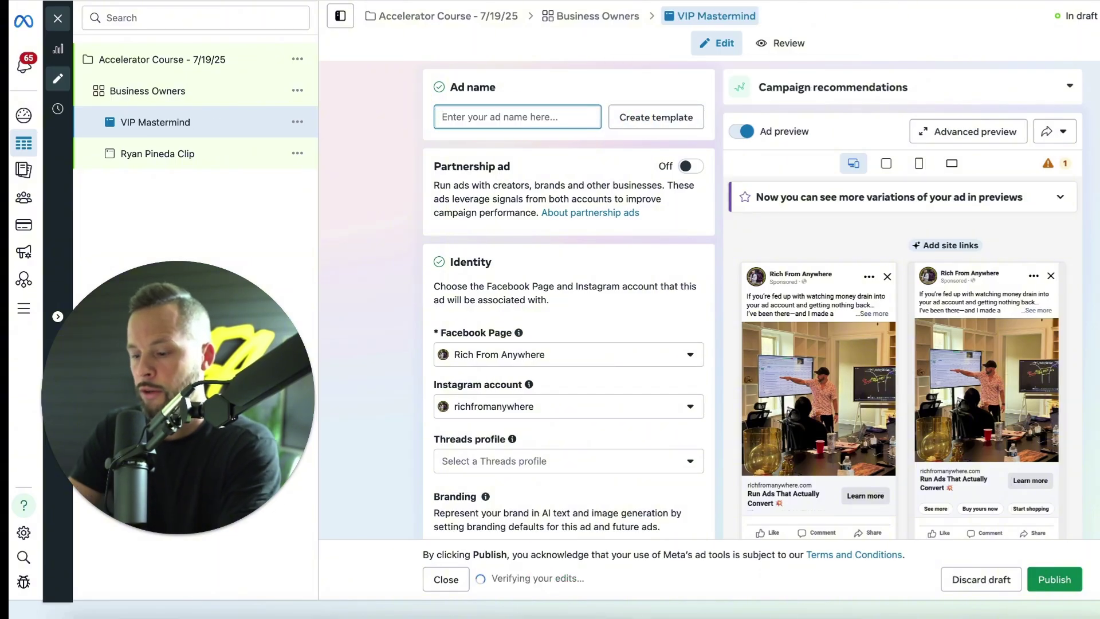
{"action": "type", "text": "VIP Ma"}
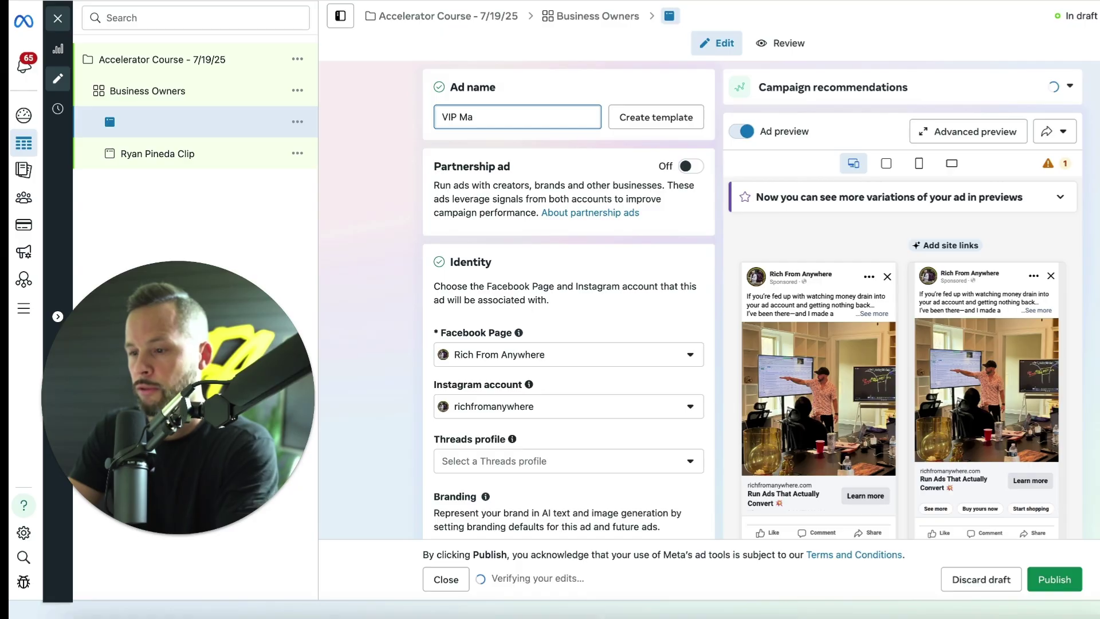
{"action": "type", "text": "stermind Pic"}
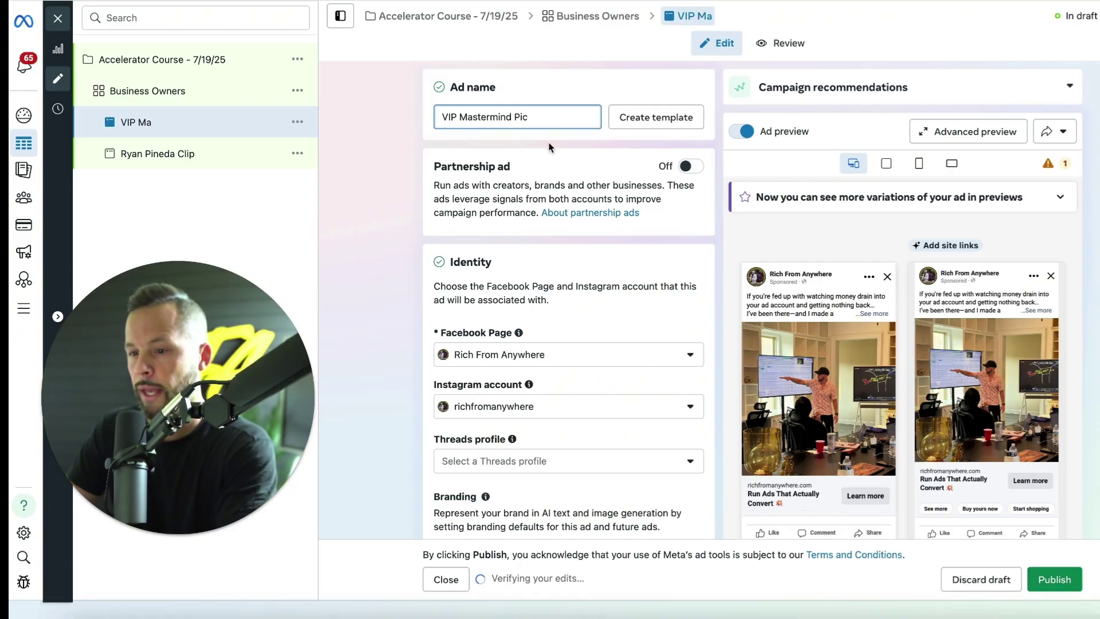
{"action": "left_click", "coordinate": [548, 142]}
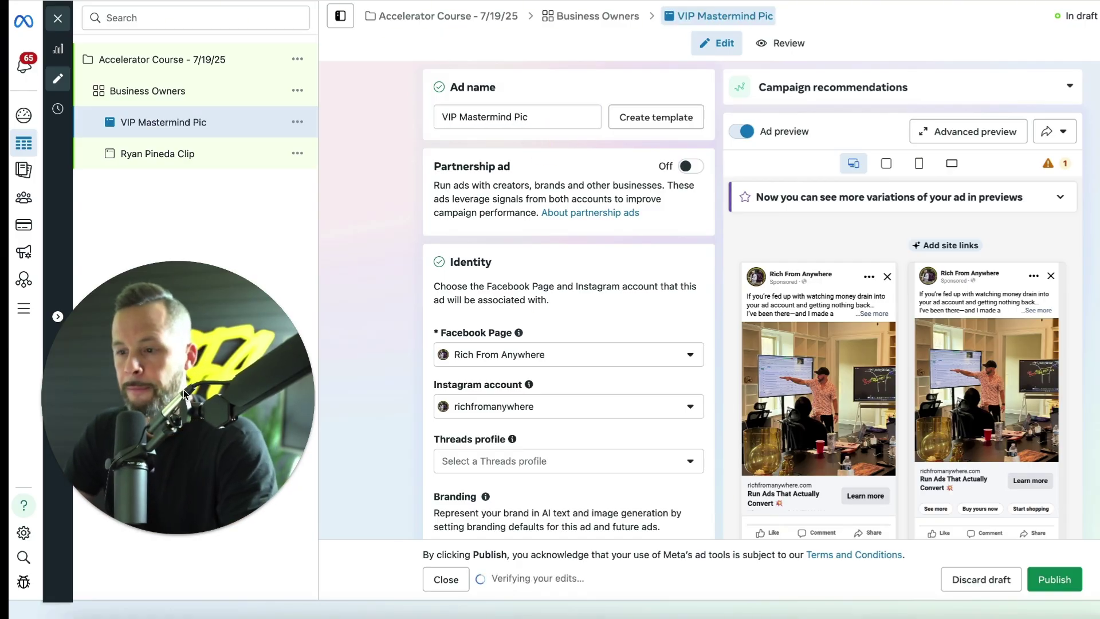
{"action": "left_click_drag", "start_coordinate": [183, 394], "coordinate": [242, 346]}
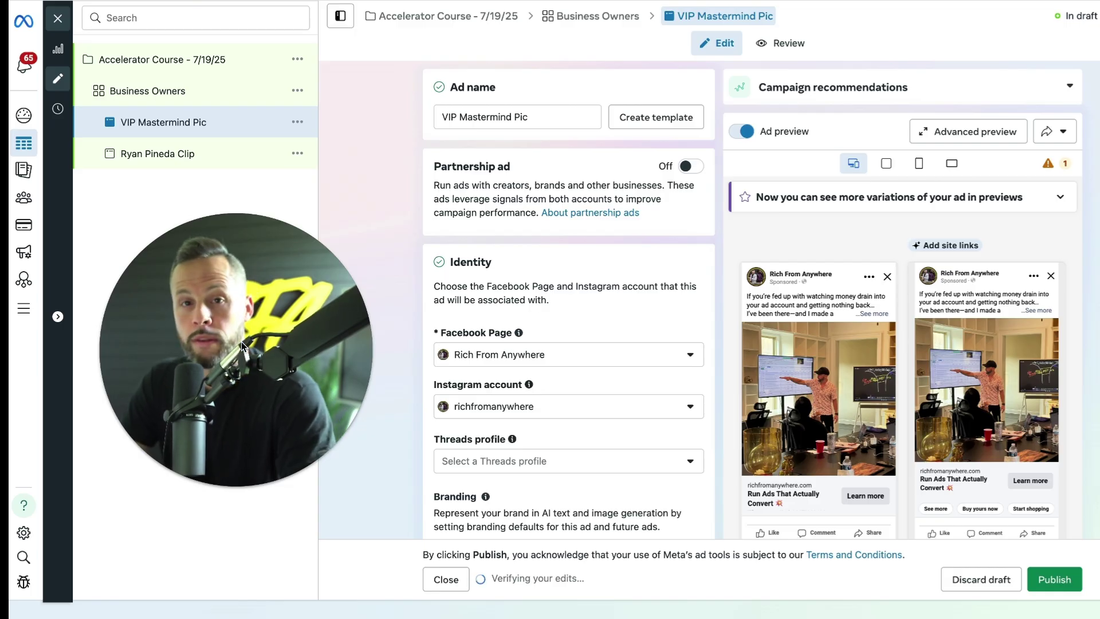